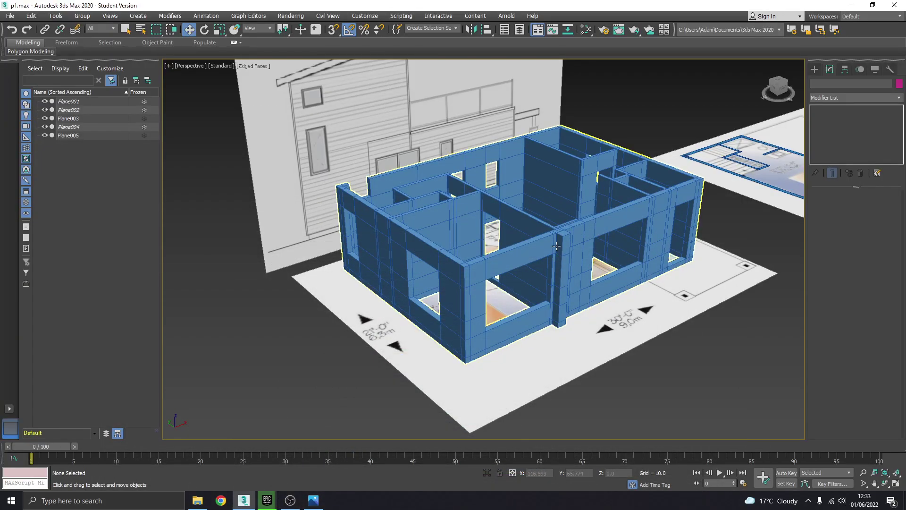
Create an AutoGrid box on top of the walls at the rear corner, about 64 long, 85 wide and 4 high.
middle_click_drag(556, 246, 313, 201, "alt")
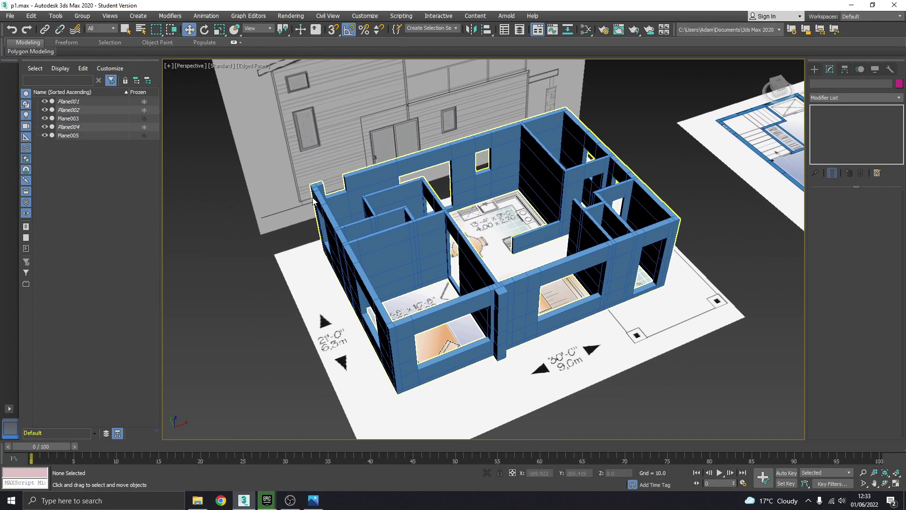
middle_click_drag(443, 239, 534, 300)
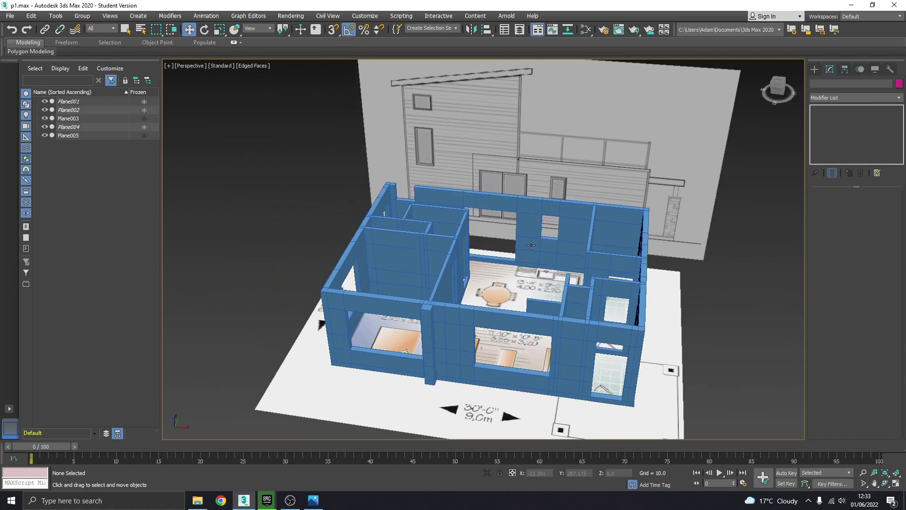
left_click(814, 69)
left_click(835, 126)
middle_click_drag(518, 256, 454, 281, "alt")
scroll(427, 240, "up", 5)
left_click(839, 119)
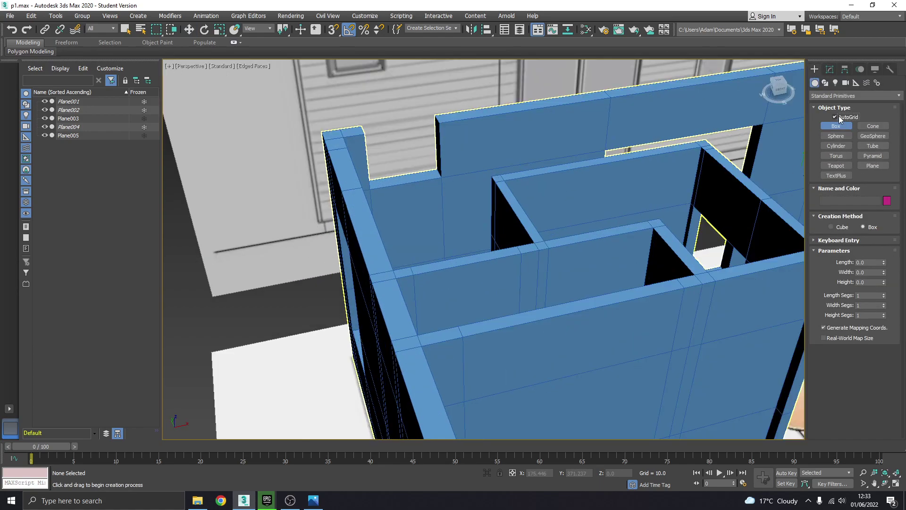
left_click(839, 119)
scroll(505, 213, "down", 2)
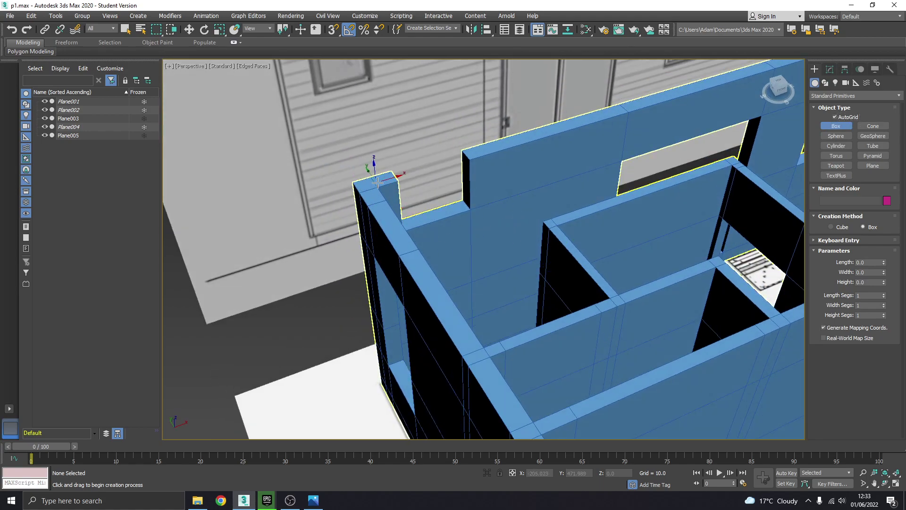
scroll(480, 199, "down", 3)
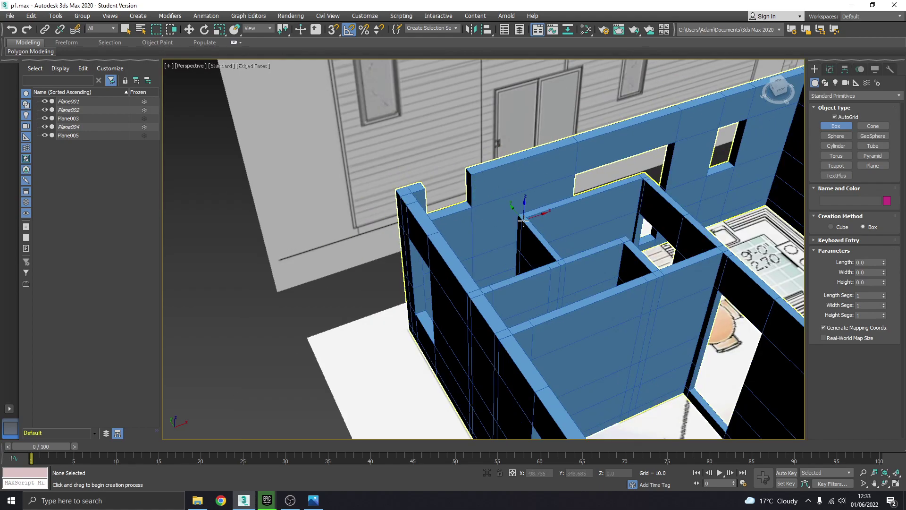
middle_click_drag(522, 211, 509, 215)
middle_click_drag(449, 248, 410, 234, "alt")
scroll(410, 233, "down", 2)
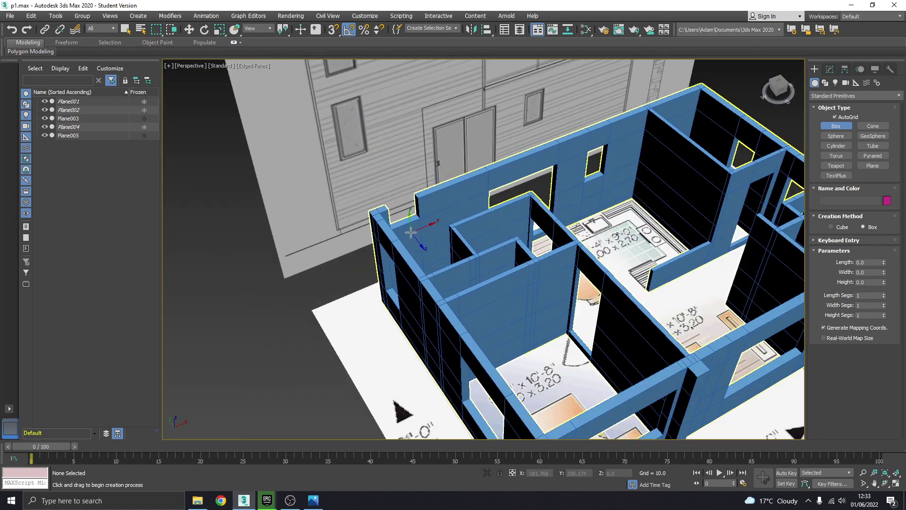
scroll(363, 208, "up", 5)
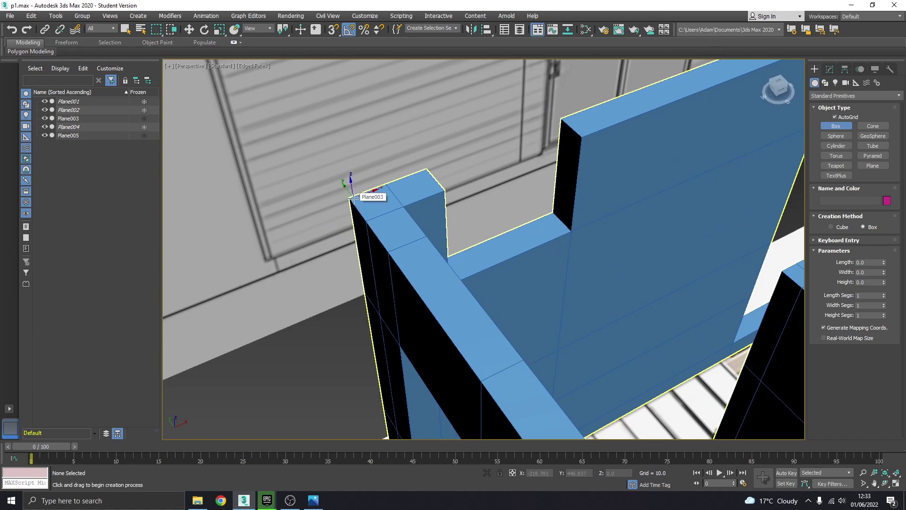
left_click_drag(353, 199, 772, 225)
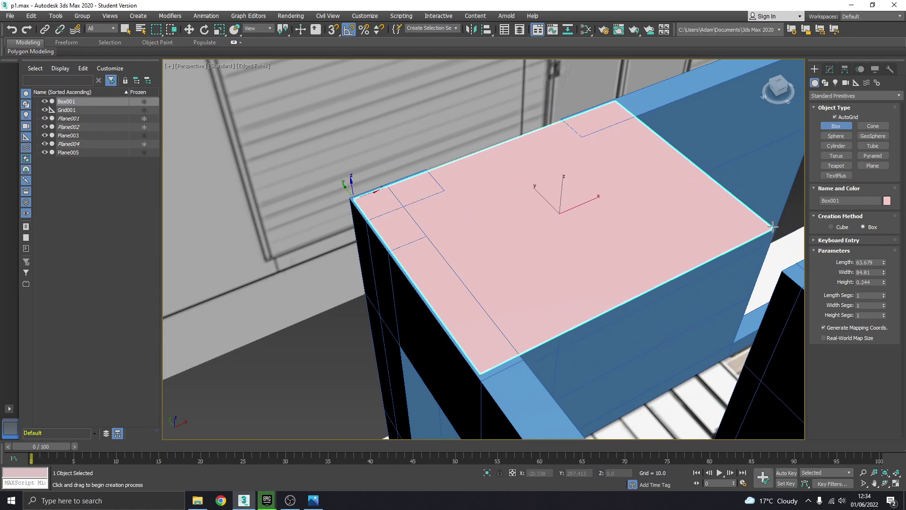
left_click(767, 216)
middle_click_drag(480, 287, 460, 256, "alt")
scroll(469, 267, "down", 1)
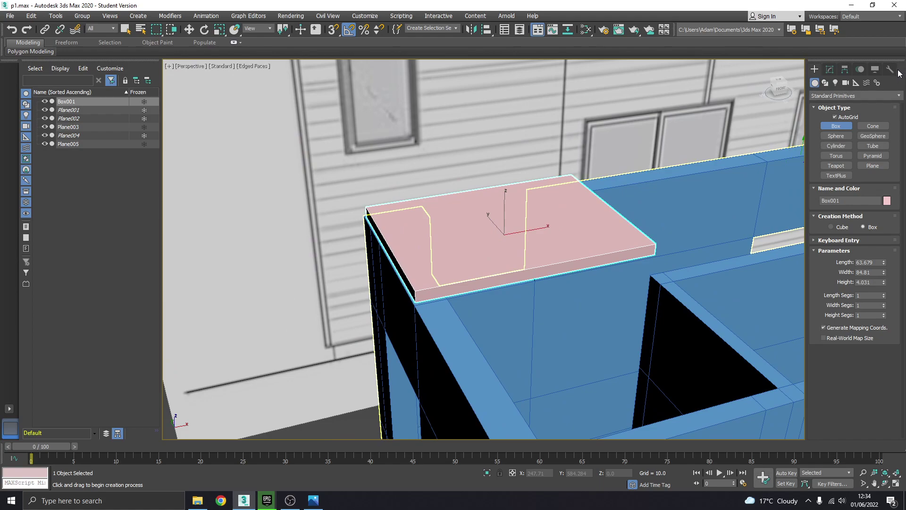
Convert the new box to an Editable Poly and change its object color to the blue of the walls.
key("w")
left_click(830, 70)
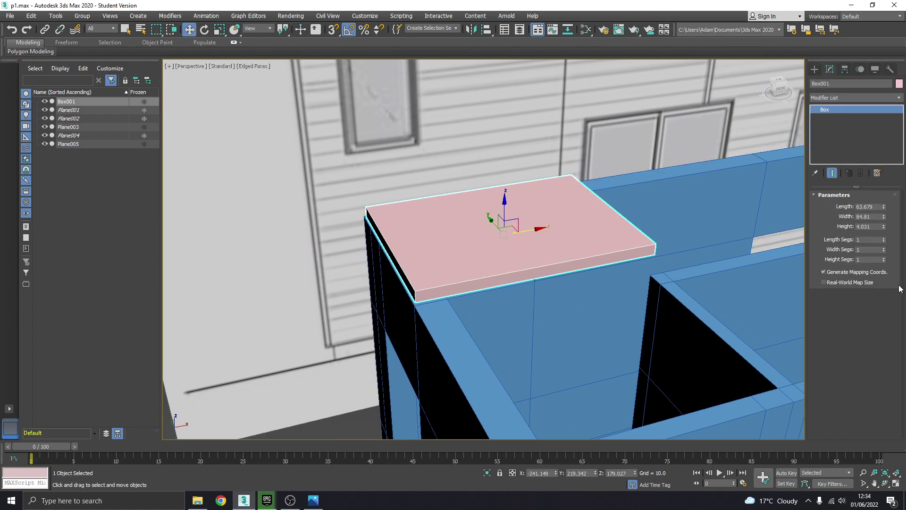
right_click(491, 244)
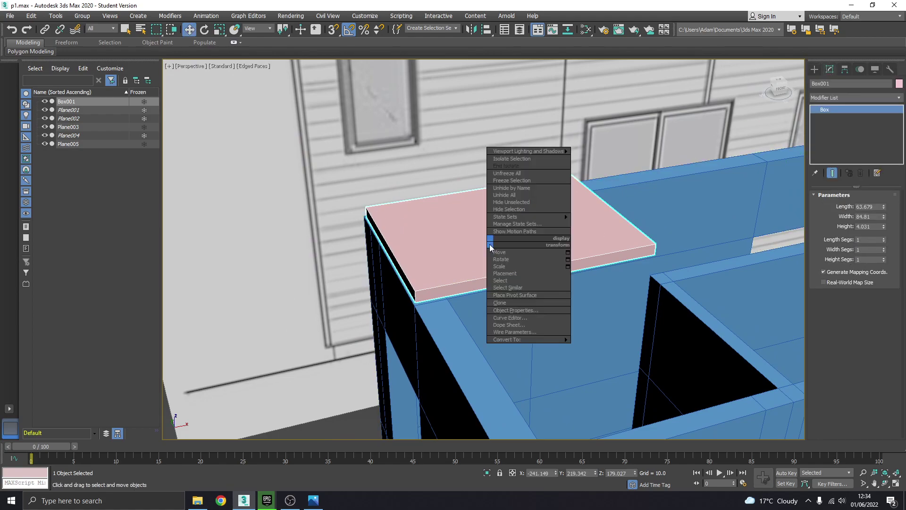
mouse_move(517, 340)
left_click(600, 344)
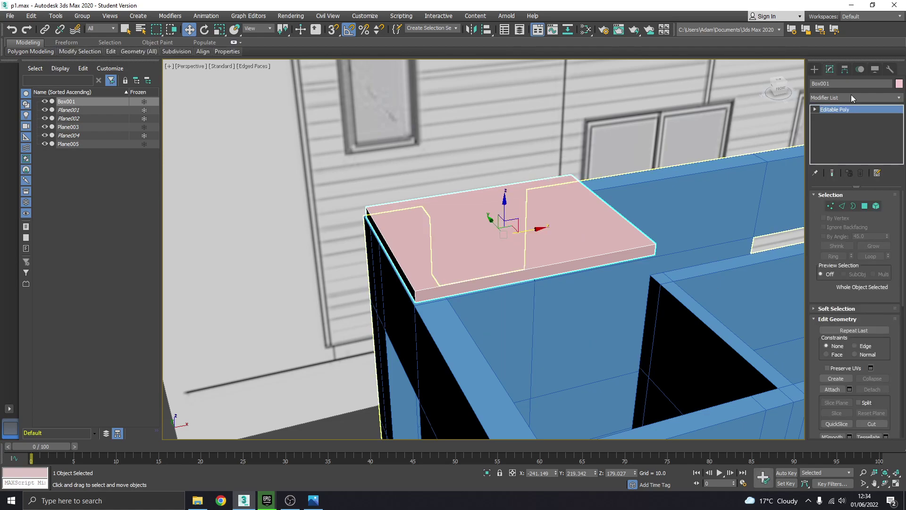
left_click(899, 85)
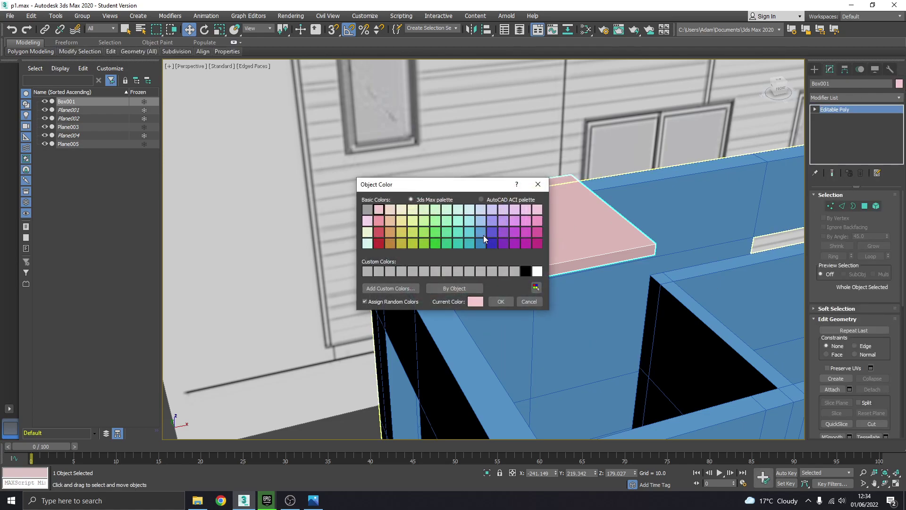
left_click(502, 302)
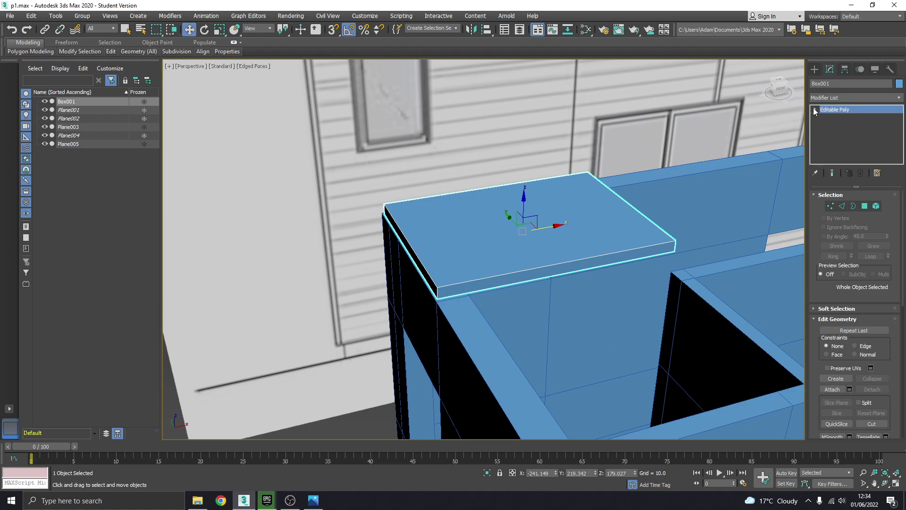
Copy the X coordinate of the outer wall polygon above the narrow window, just below the slab.
scroll(531, 283, "down", 3)
middle_click_drag(530, 245, 504, 317, "alt")
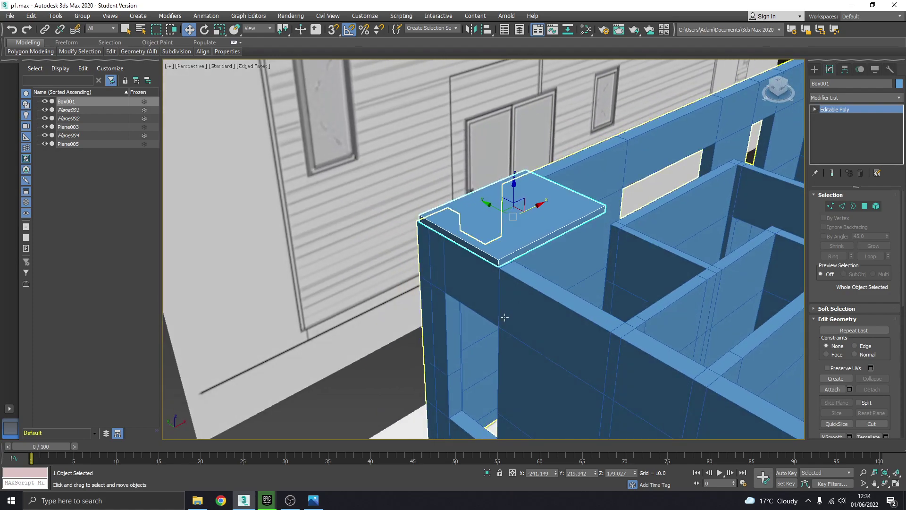
left_click(584, 355)
left_click(834, 142)
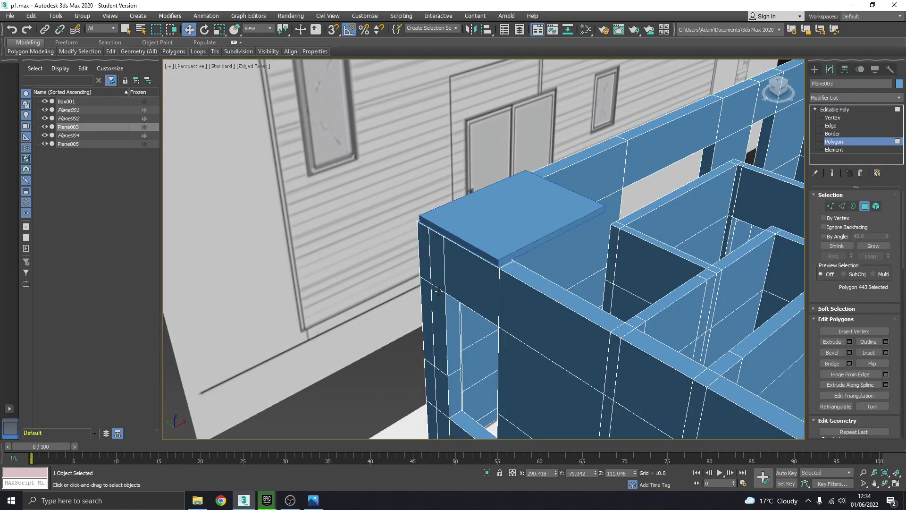
left_click(469, 283)
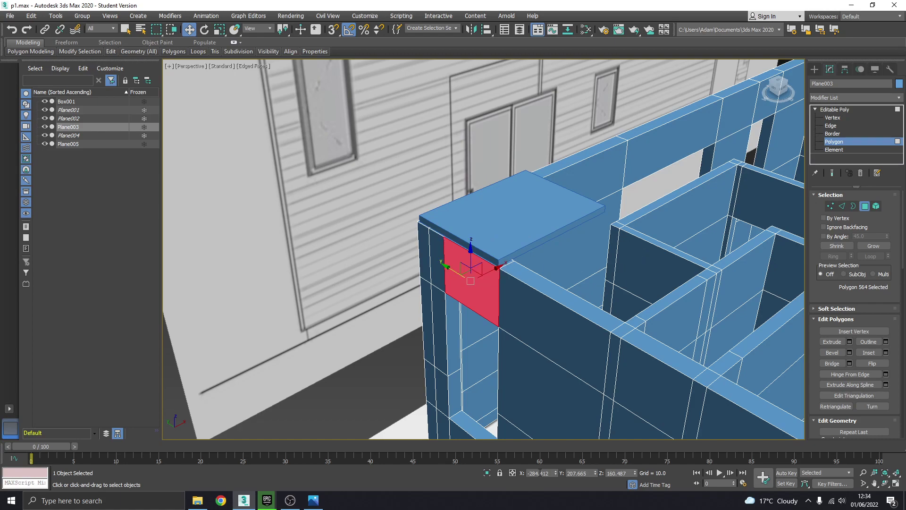
left_click_drag(551, 473, 482, 477)
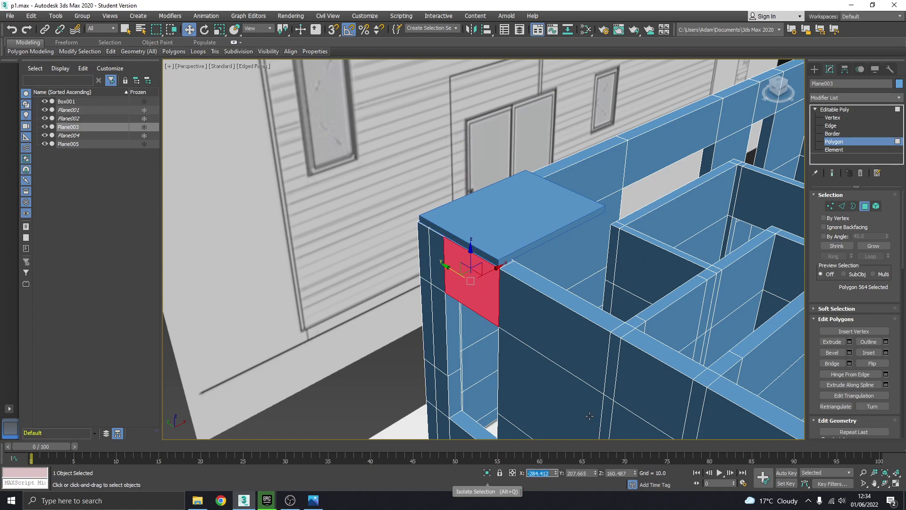
Align the slab's side polygon with that outer wall by setting its X position to -284.412.
left_click(839, 110)
left_click(537, 192)
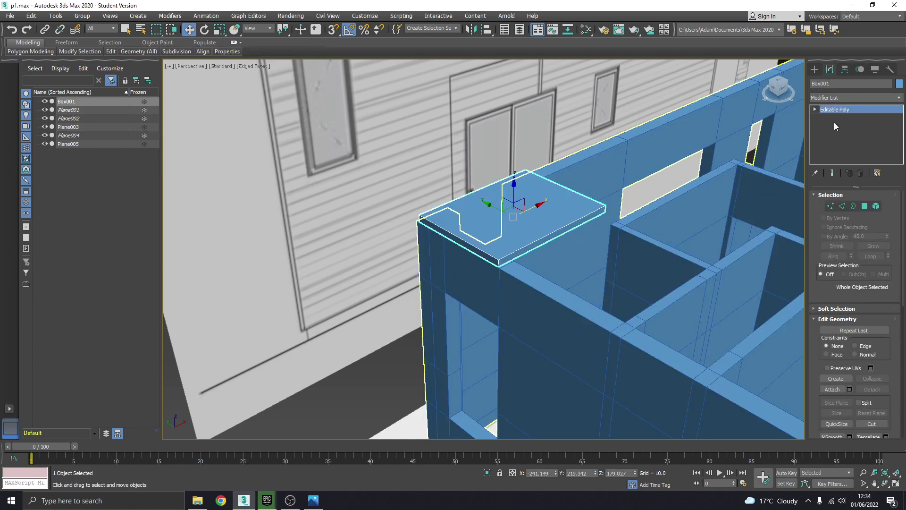
left_click(814, 109)
left_click(829, 142)
left_click(478, 251)
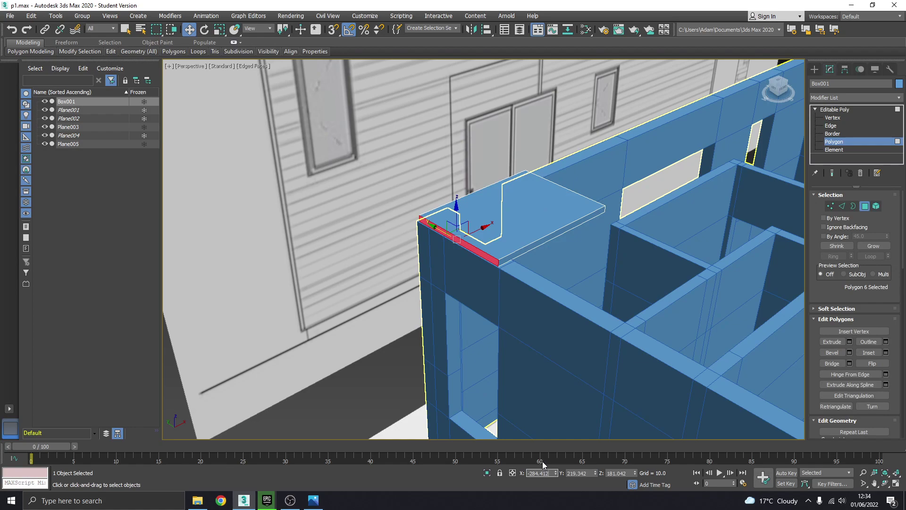
key("Return")
Copy the Y coordinate of the front wall polygon above the large window on the 30'-0" side.
scroll(514, 261, "down", 2)
middle_click_drag(515, 261, 392, 222)
scroll(391, 223, "down", 2)
middle_click_drag(541, 272, 508, 246)
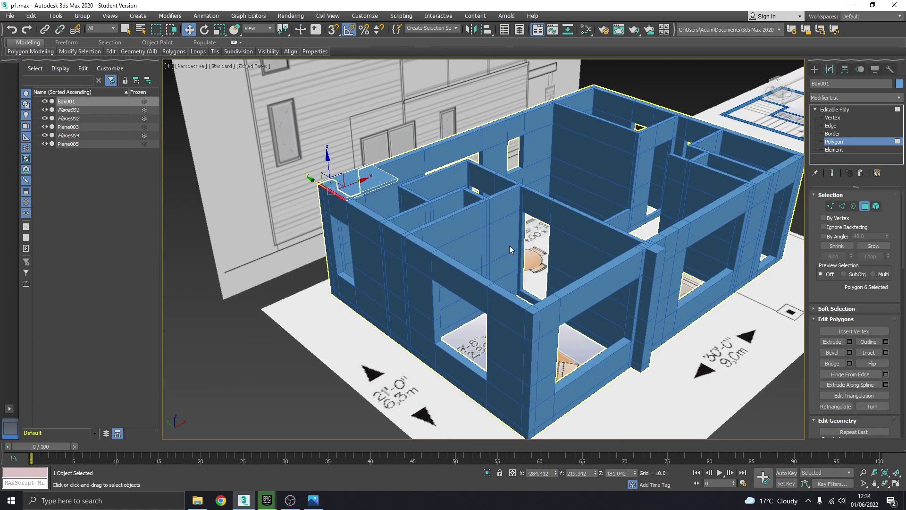
left_click(835, 109)
left_click(794, 185)
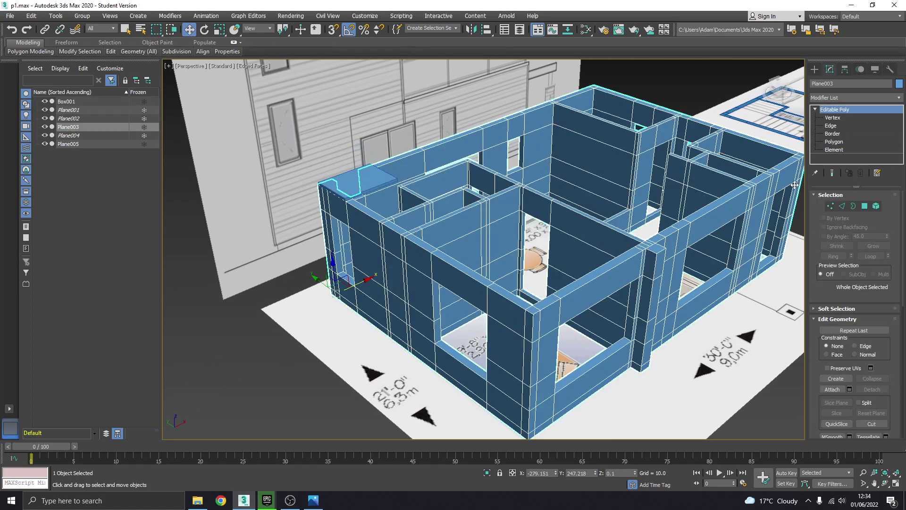
left_click(834, 142)
left_click(602, 287)
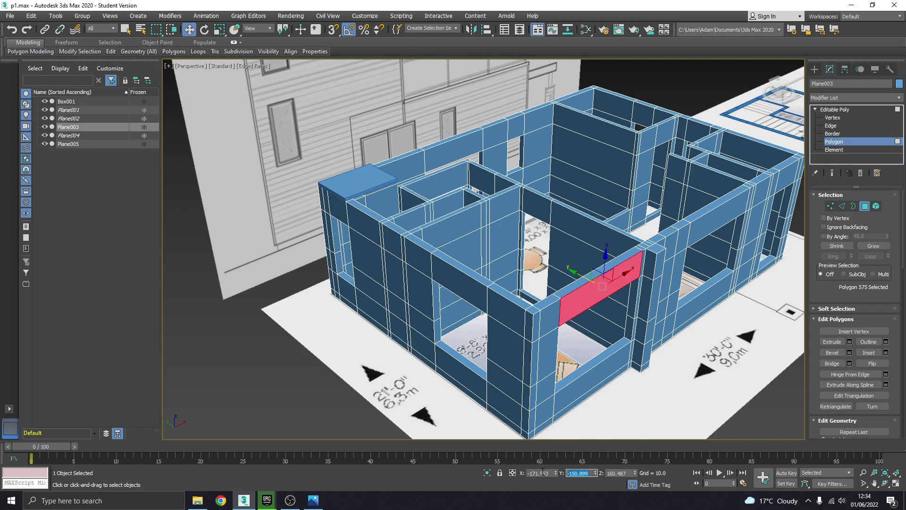
Extend the slab to the front wall by setting its front side polygon's Y position to -150.899.
left_click(861, 110)
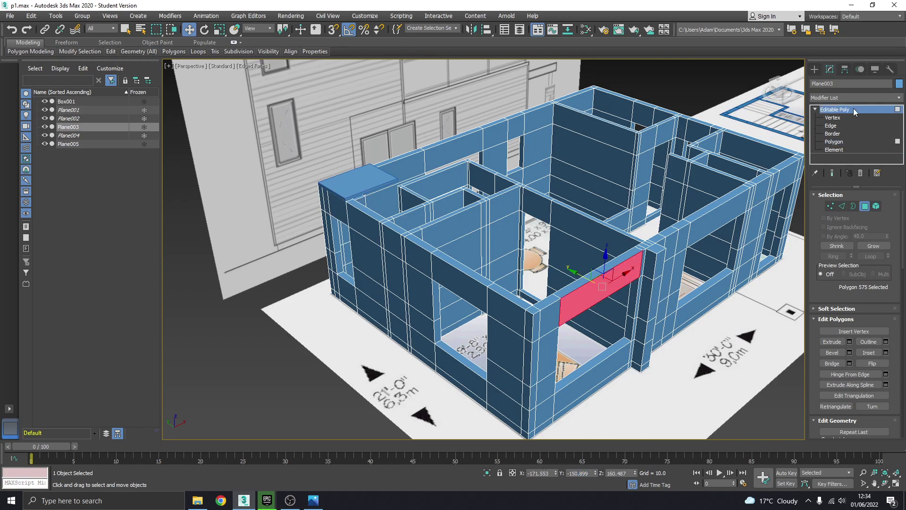
left_click(358, 182)
left_click(834, 142)
scroll(397, 203, "up", 5)
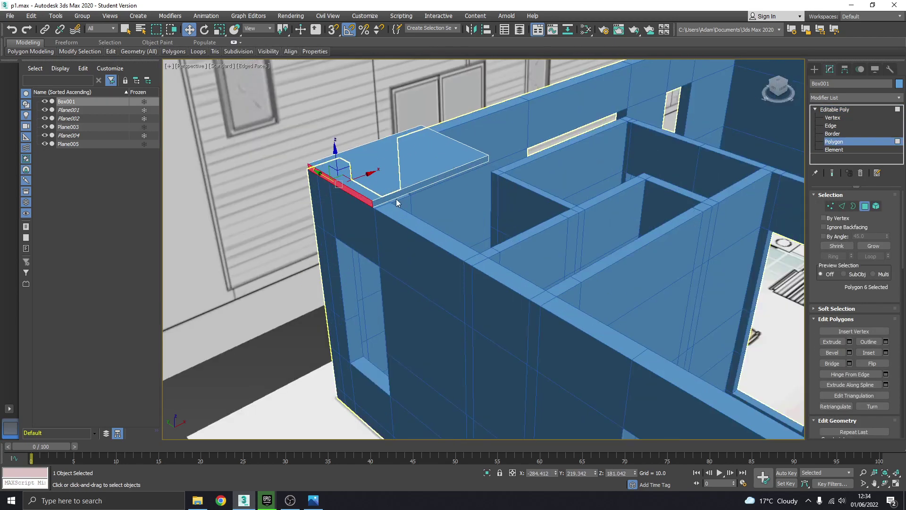
left_click(396, 196)
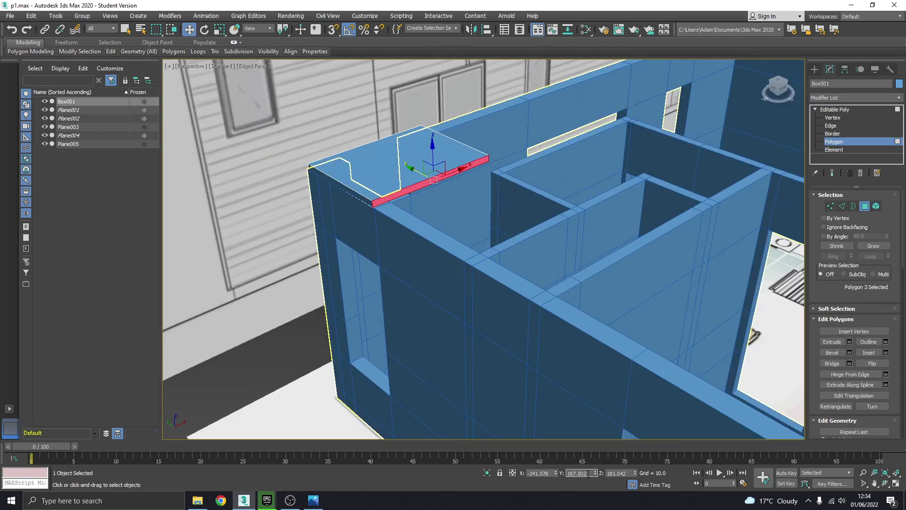
key("Return")
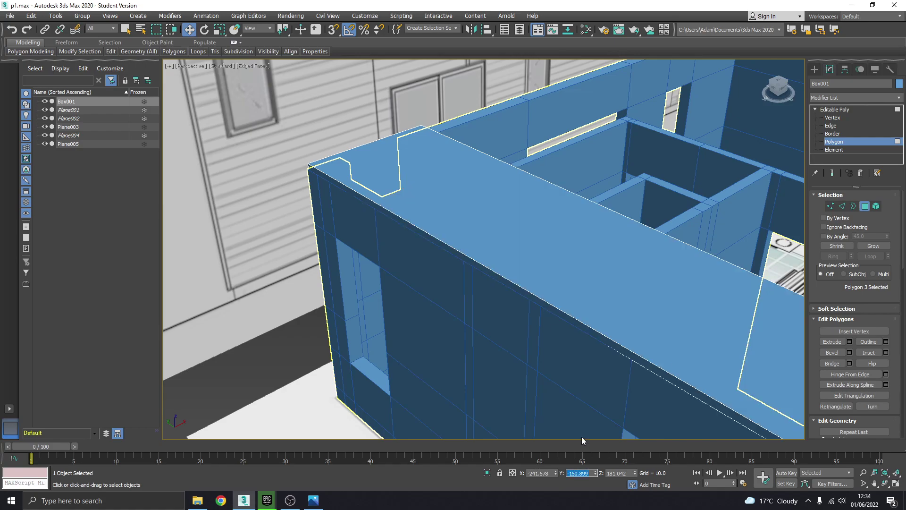
Copy the X coordinate of an outer polygon on the end wall opposite the slab.
middle_click_drag(591, 248, 362, 168)
scroll(362, 168, "down", 5)
middle_click_drag(489, 237, 427, 204, "alt")
scroll(427, 204, "down", 3)
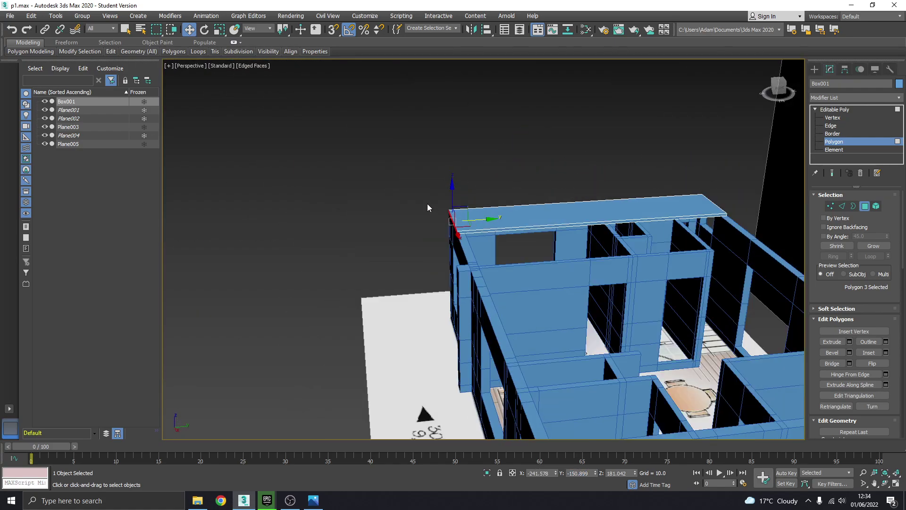
middle_click_drag(573, 302, 492, 246, "alt")
left_click(831, 118)
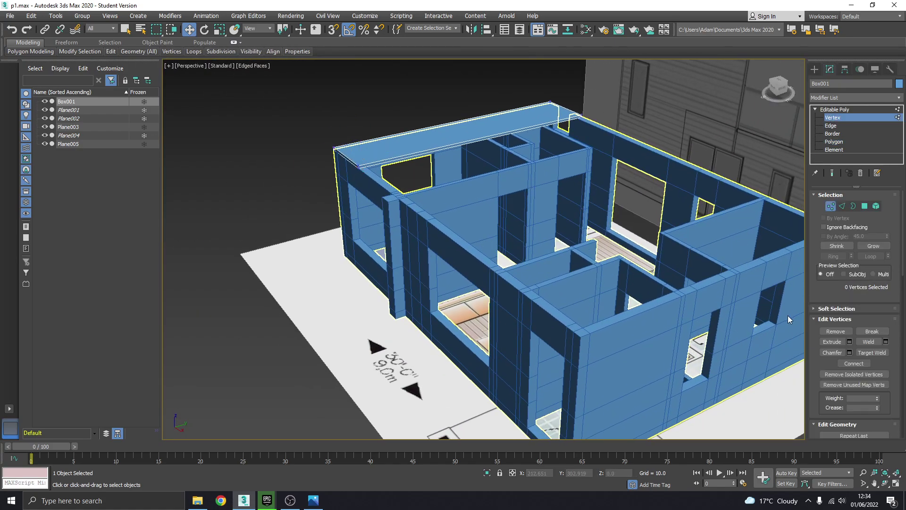
left_click(832, 109)
left_click(698, 137)
left_click(755, 238)
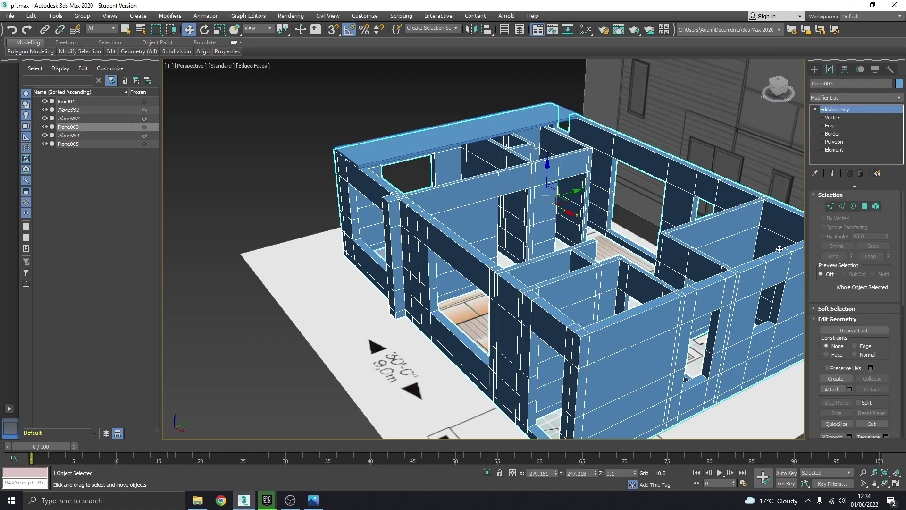
left_click(834, 143)
left_click(627, 375)
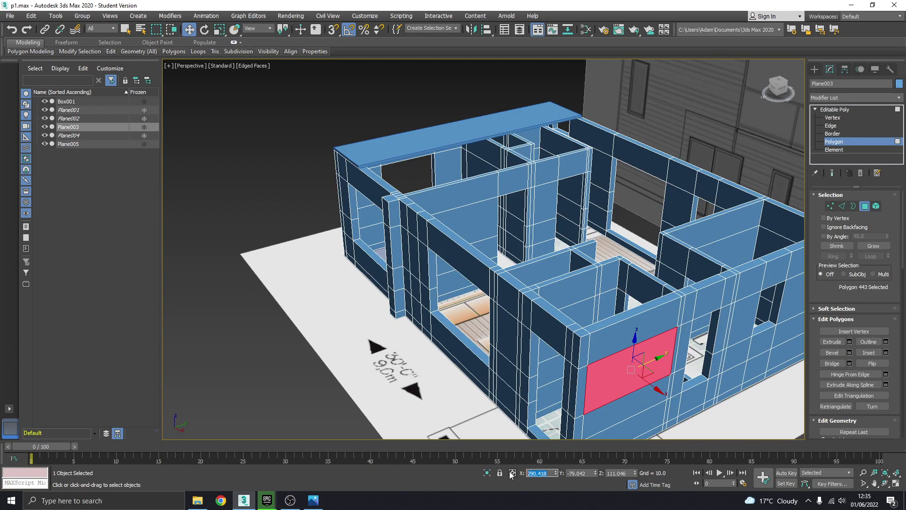
Extend the slab across the building by setting its long inner side polygon's X position to 290.418.
left_click(834, 109)
left_click(438, 131)
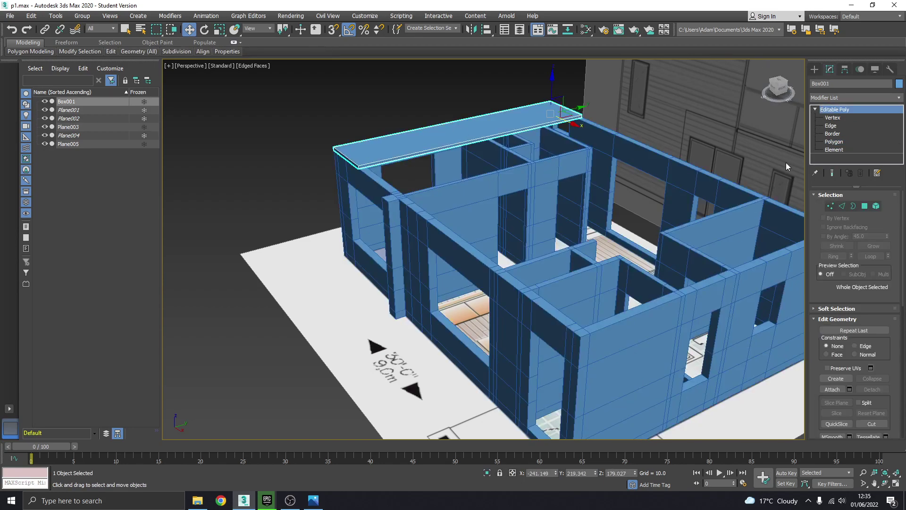
left_click(833, 142)
left_click(452, 146)
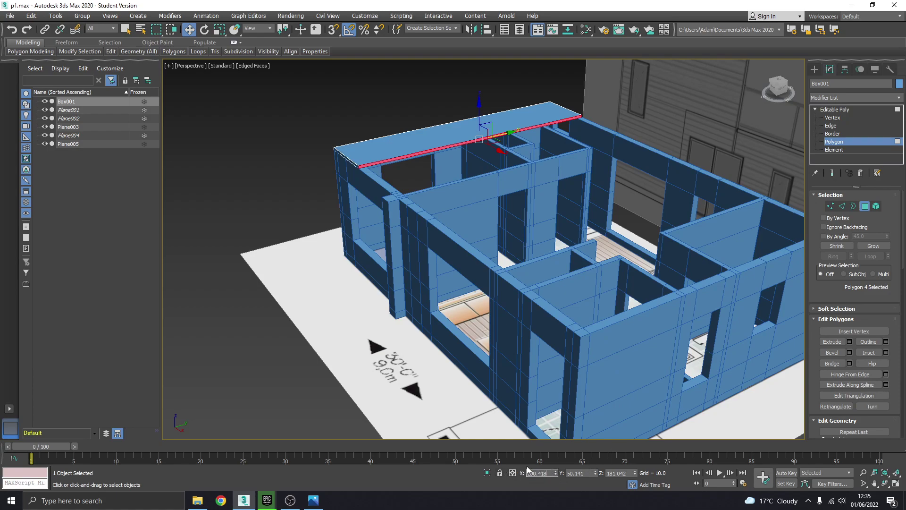
key("Return")
Copy the Y coordinate of an outer polygon on the rear wall near the building corner.
middle_click_drag(623, 205, 528, 220, "alt")
left_click(833, 141)
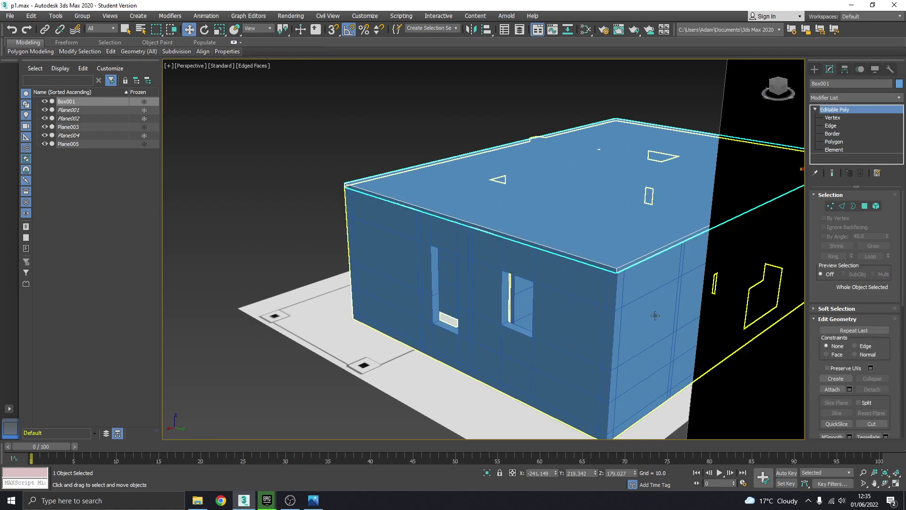
left_click(682, 343)
left_click(833, 144)
left_click(646, 309)
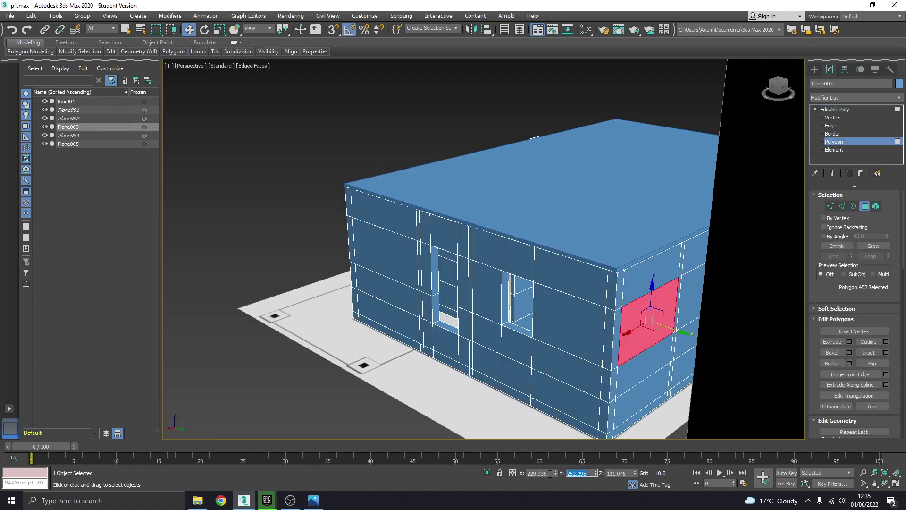
Extend the slab to the rear wall by setting its rear side polygon's Y position to 252.295.
left_click(830, 111)
left_click(674, 203)
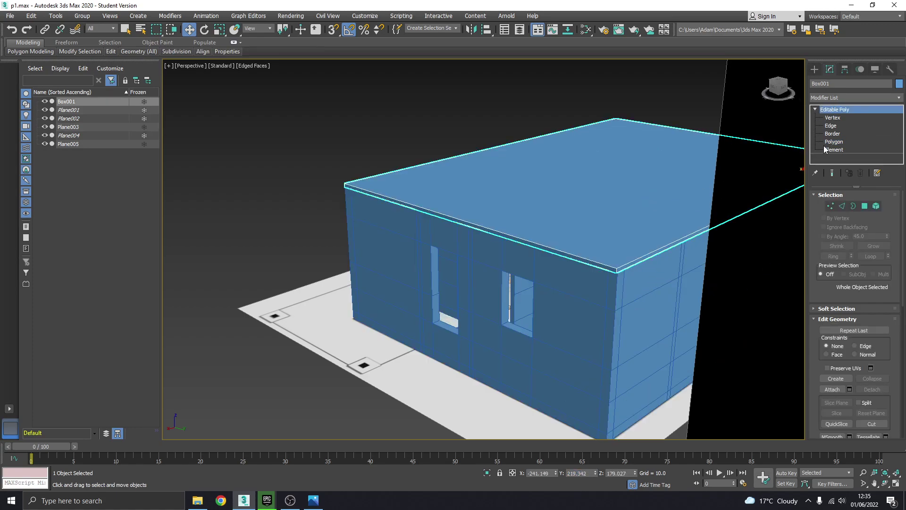
left_click(833, 142)
left_click(661, 250)
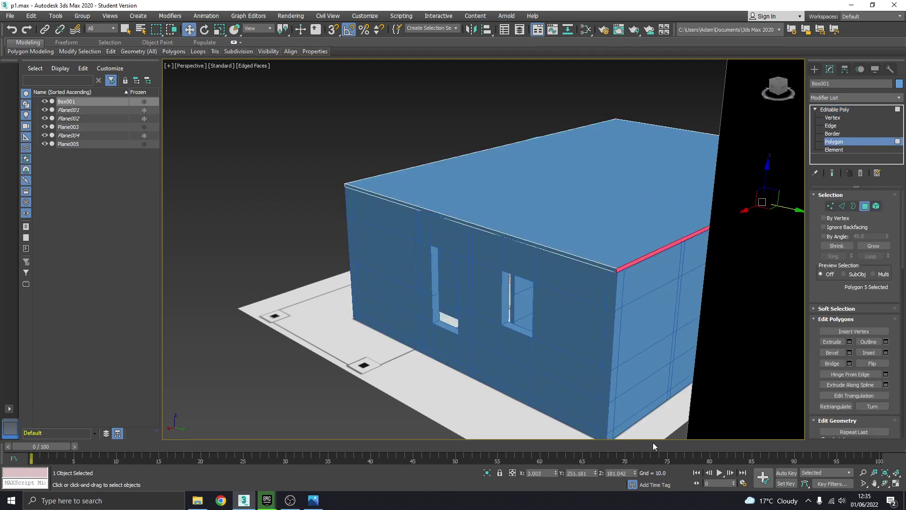
double_click(589, 475)
type("252.295")
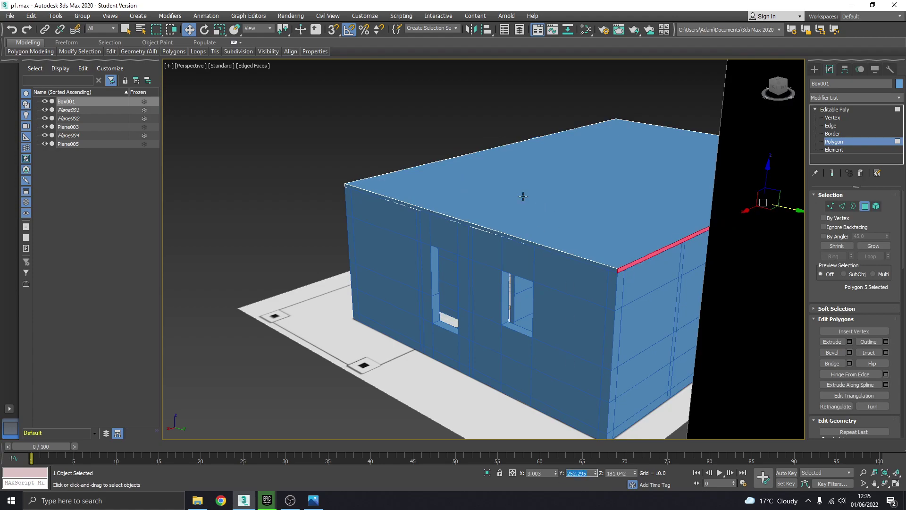
left_click(442, 114)
scroll(519, 196, "up", 5)
middle_click_drag(523, 190, 766, 155, "alt")
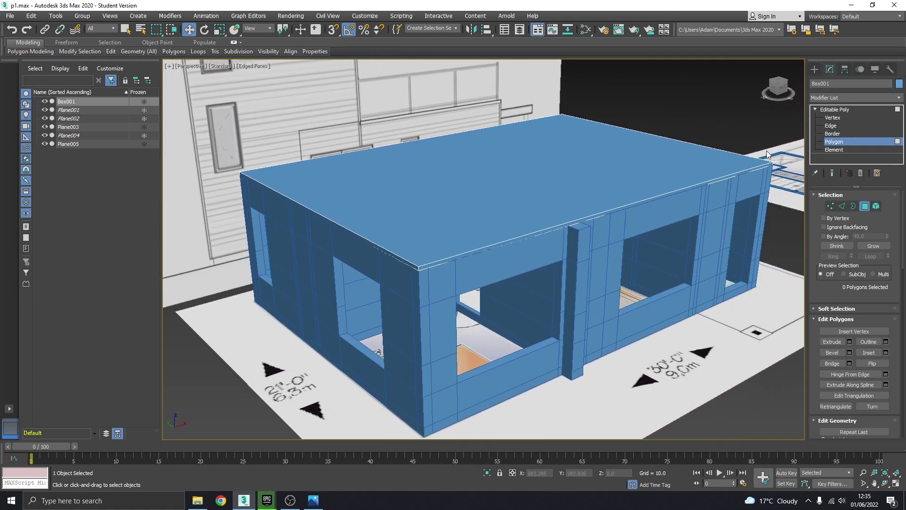
left_click(832, 109)
left_click(668, 117)
Inspect how the slab's edges meet the outer wall faces around the building from several angles.
scroll(568, 206, "down", 3)
mouse_move(568, 206)
middle_mouse_down("alt")
mouse_move(550, 228)
mouse_move(566, 216)
middle_mouse_up("alt")
scroll(329, 259, "down", 3)
middle_click_drag(346, 255, 611, 306, "alt")
scroll(358, 241, "up", 5)
scroll(610, 303, "up", 4)
scroll(548, 310, "down", 2)
middle_click_drag(549, 312, 517, 368)
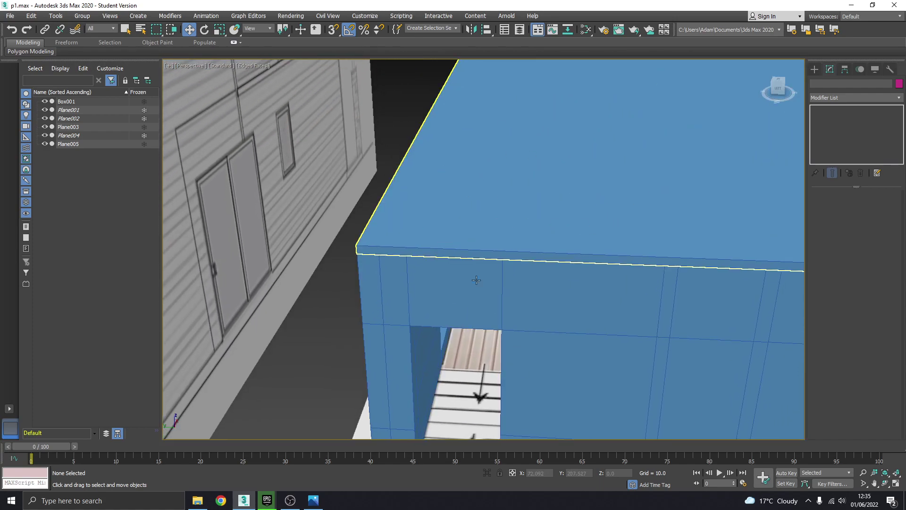
scroll(566, 240, "down", 2)
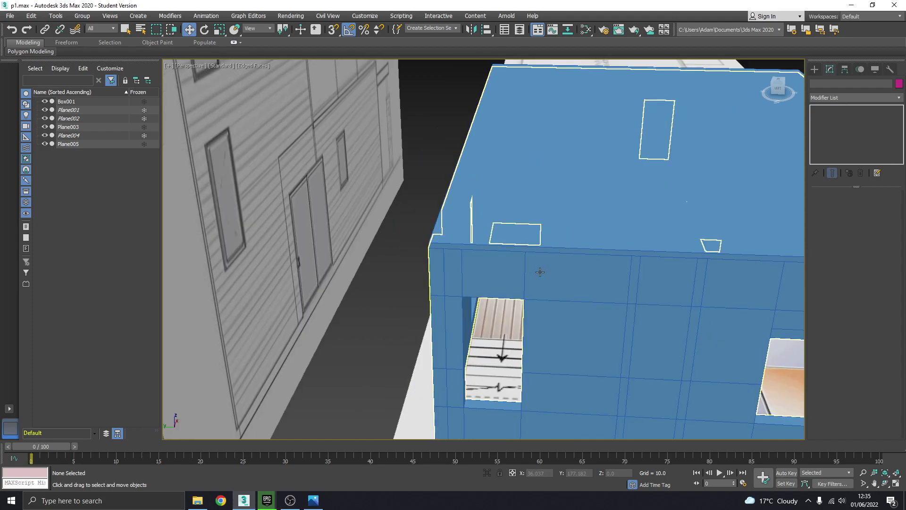
scroll(540, 271, "up", 2)
scroll(539, 271, "down", 3)
mouse_move(540, 271)
middle_mouse_down("alt")
mouse_move(630, 175)
mouse_move(624, 146)
mouse_move(616, 188)
middle_mouse_up("alt")
scroll(643, 156, "down", 2)
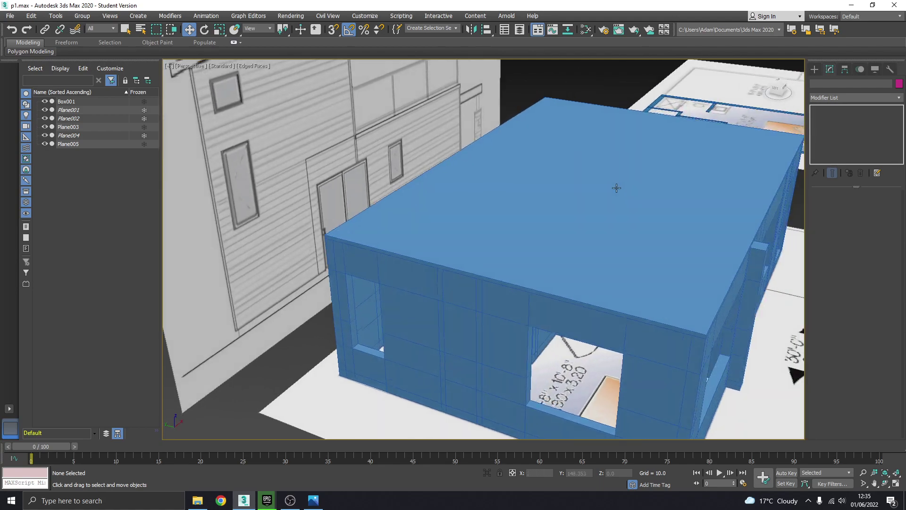
scroll(616, 188, "down", 8)
Raise the slab's top polygon slightly to about Z 184.31, using the elevation drawing in the front view.
left_click(514, 283)
middle_click_drag(507, 225, 510, 262)
left_click(896, 483)
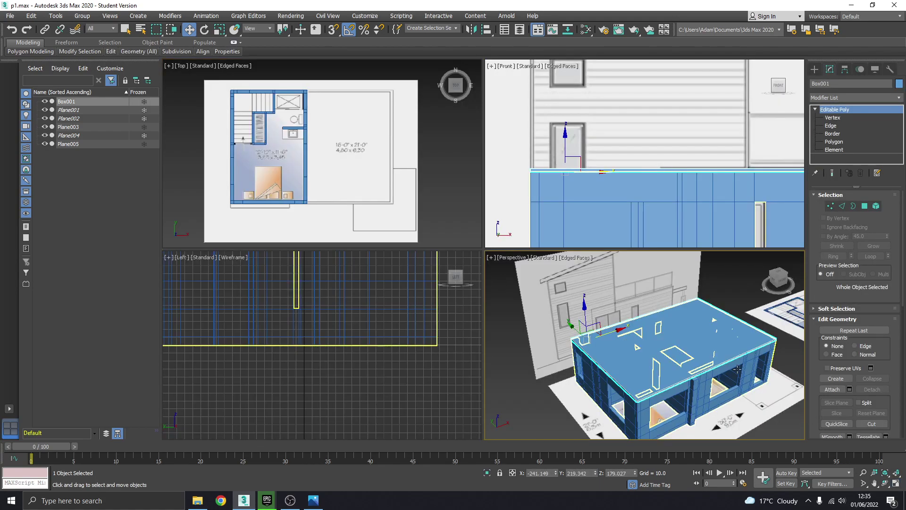
left_click(897, 483)
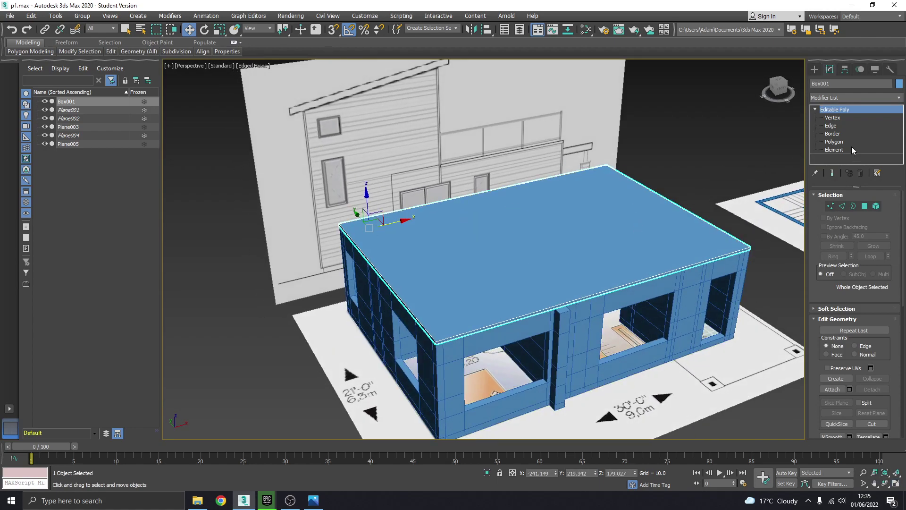
key("4")
left_click(611, 213)
left_click(895, 484)
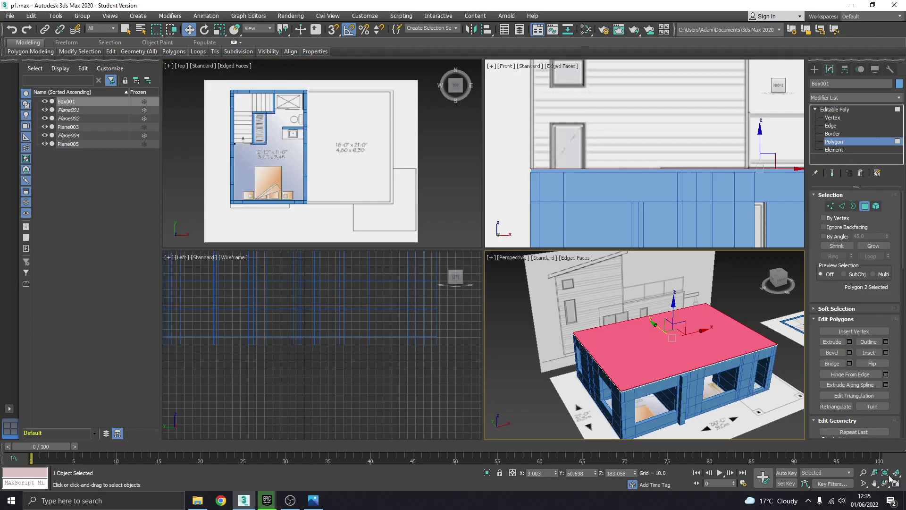
middle_click_drag(663, 172, 613, 176)
scroll(692, 197, "up", 3)
middle_click_drag(712, 170, 622, 195)
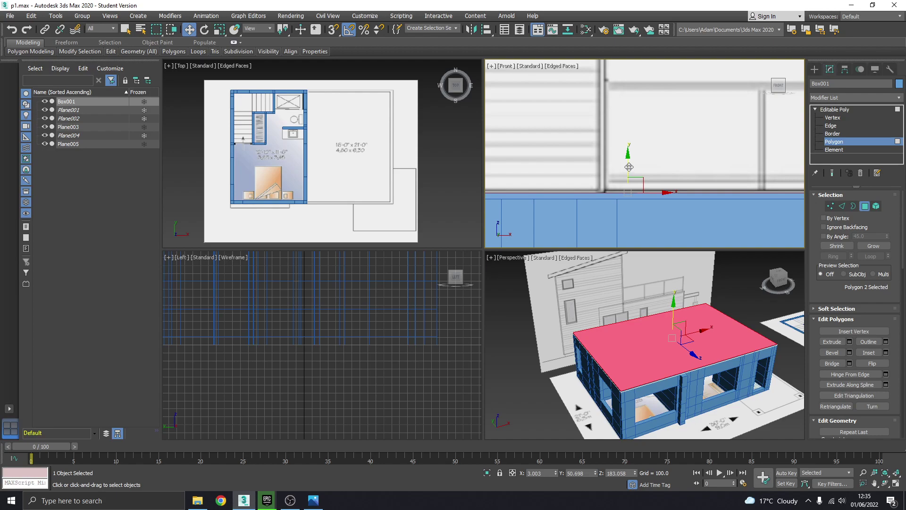
mouse_move(629, 167)
left_mouse_down()
mouse_move(629, 179)
mouse_move(629, 165)
left_mouse_up()
middle_click_drag(744, 367, 726, 365)
left_click(895, 484)
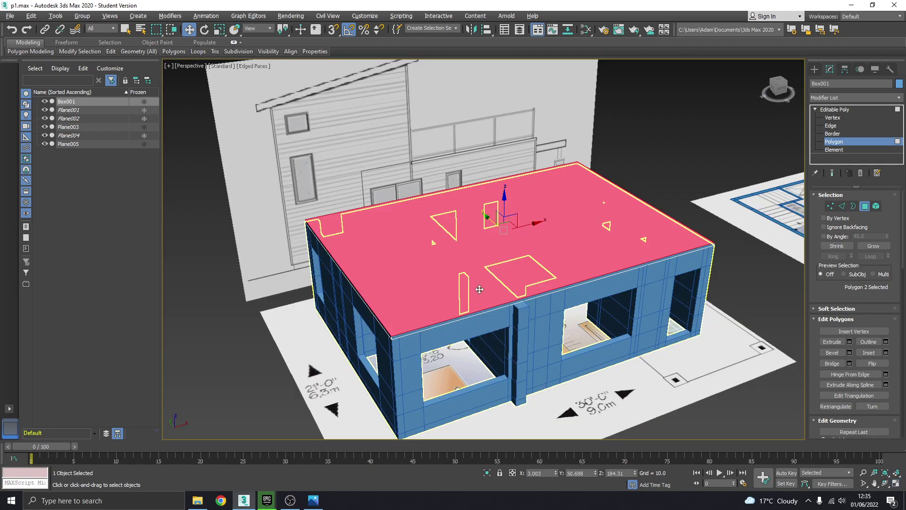
middle_click_drag(465, 265, 512, 282, "alt")
middle_click_drag(618, 188, 602, 192, "alt")
Show the slab see-through over the floor plan in a maximized top view.
left_click(895, 483)
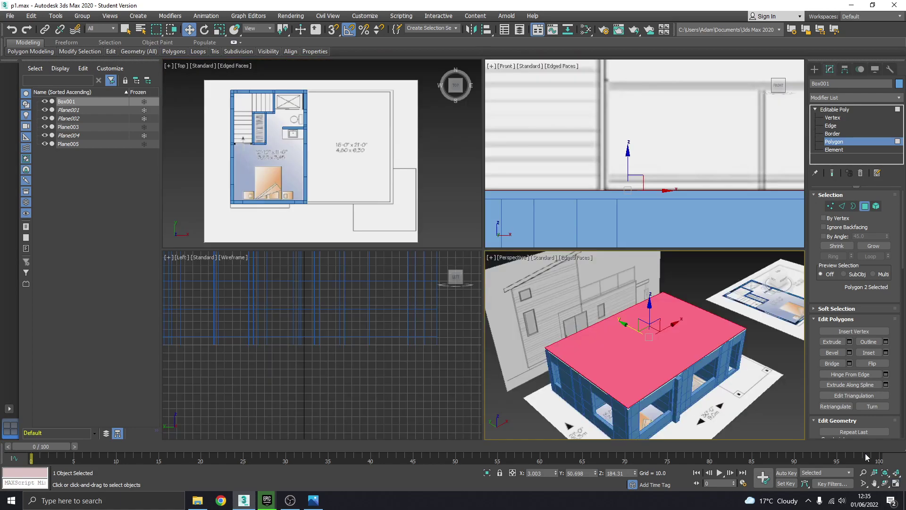
middle_click_drag(376, 182, 420, 173)
scroll(350, 198, "down", 4)
key("z")
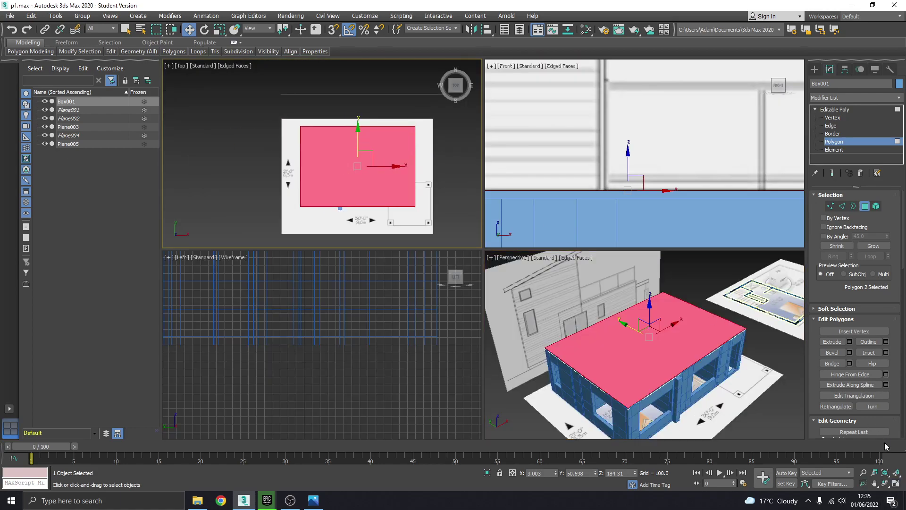
key("alt+w")
left_click(835, 110)
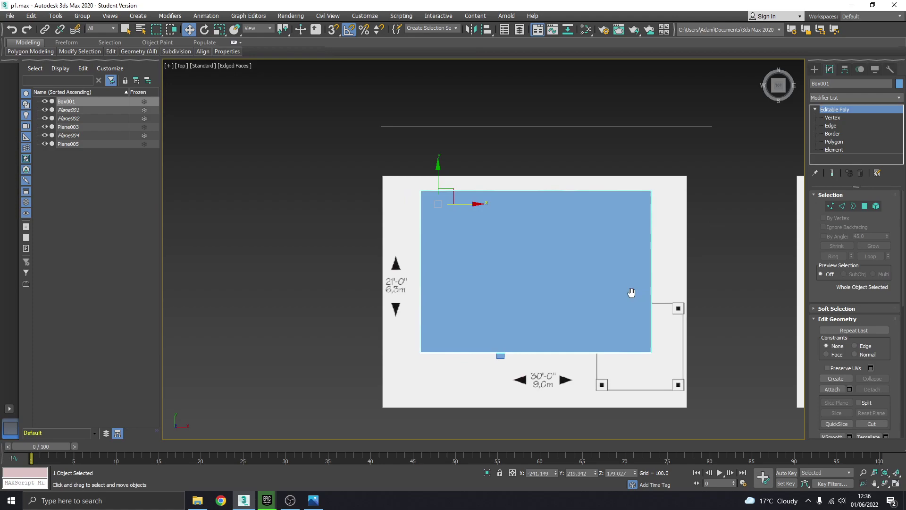
middle_click_drag(627, 293, 600, 277)
key("alt+x")
scroll(434, 224, "up", 3)
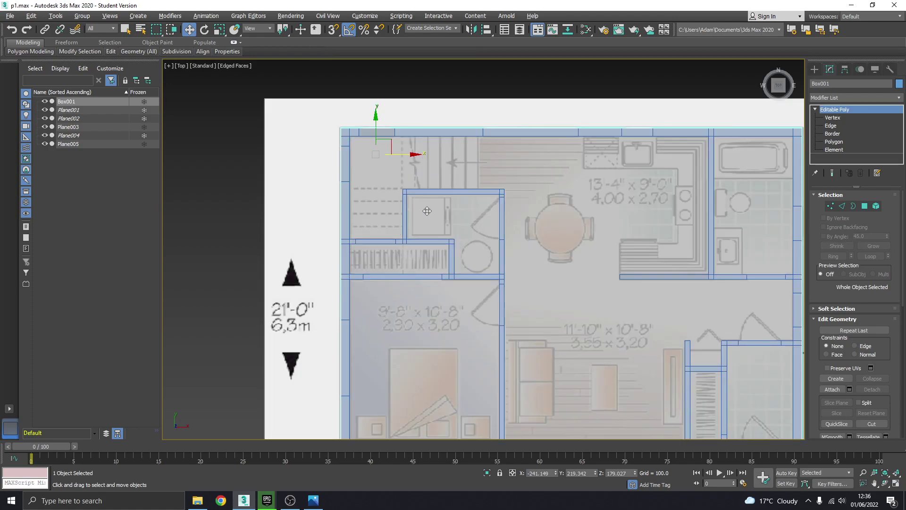
Connect the slab's end edges with one edge loop running lengthwise across the building.
left_click(835, 125)
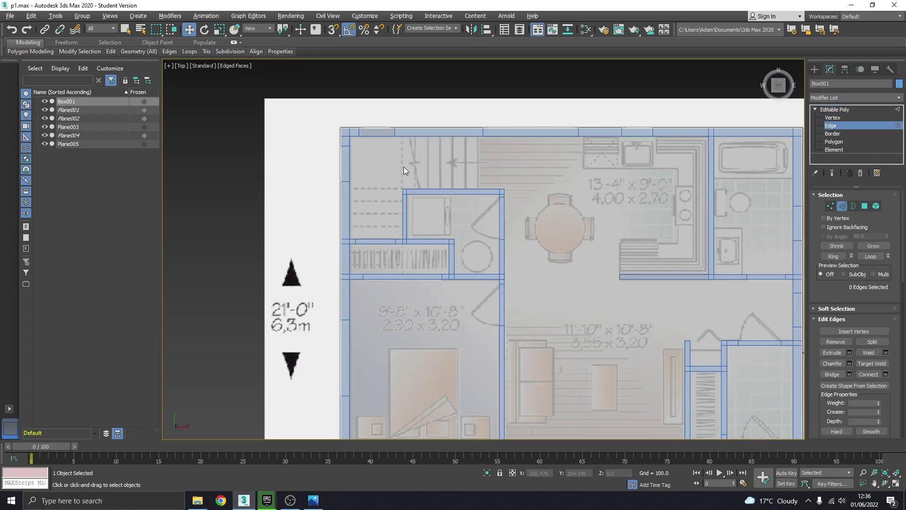
scroll(417, 182, "up", 2)
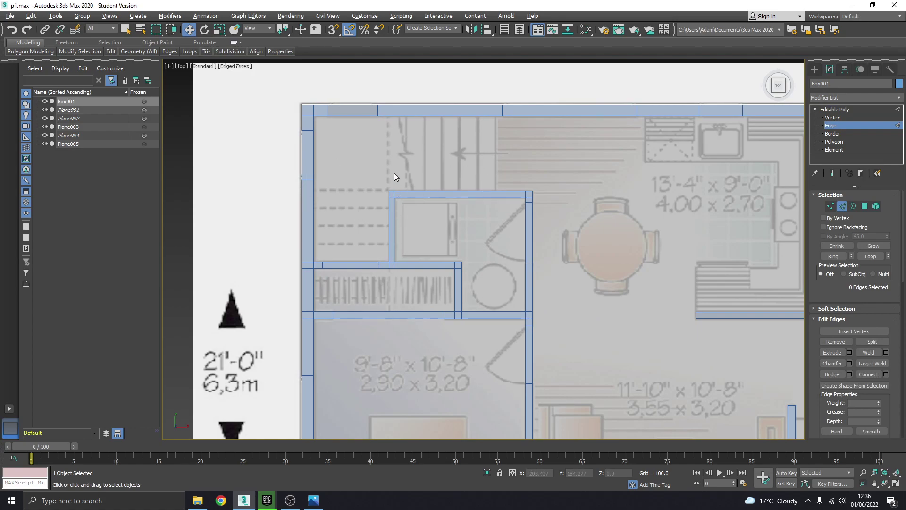
scroll(404, 159, "down", 2)
scroll(346, 129, "up", 2)
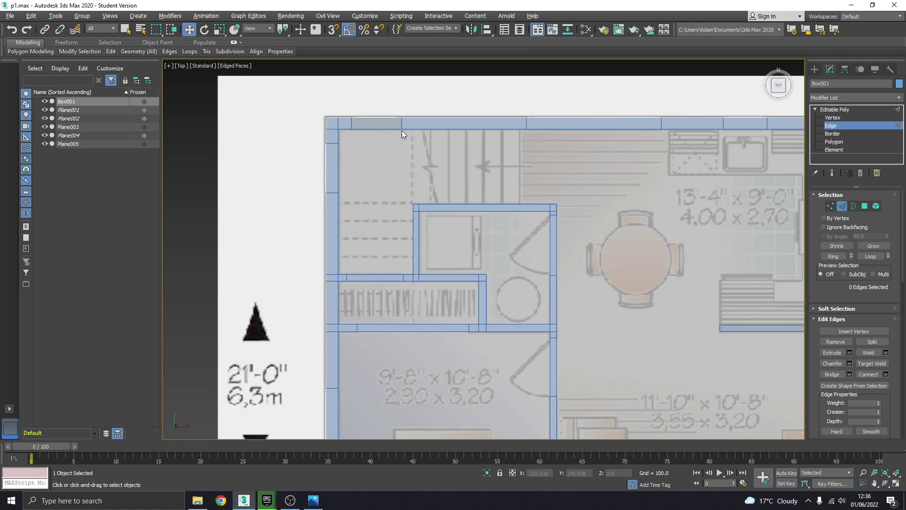
scroll(402, 134, "down", 2)
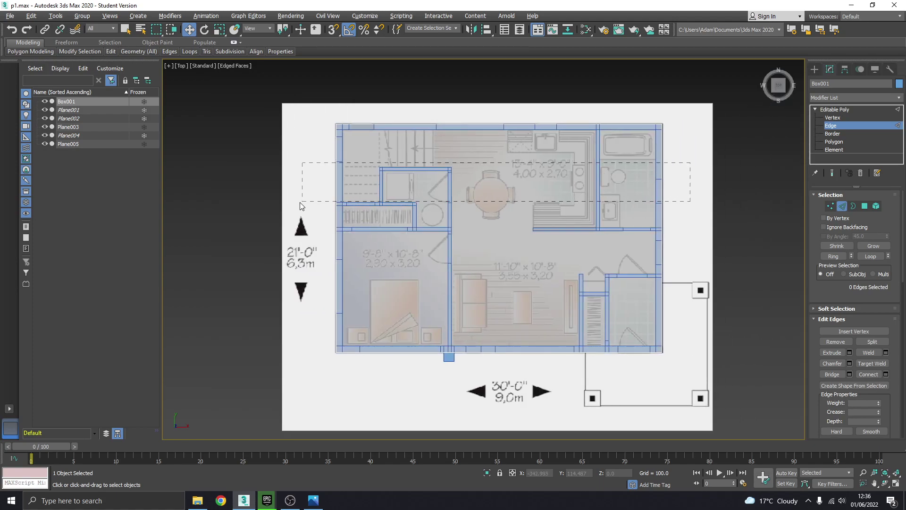
left_click_drag(300, 203, 302, 202)
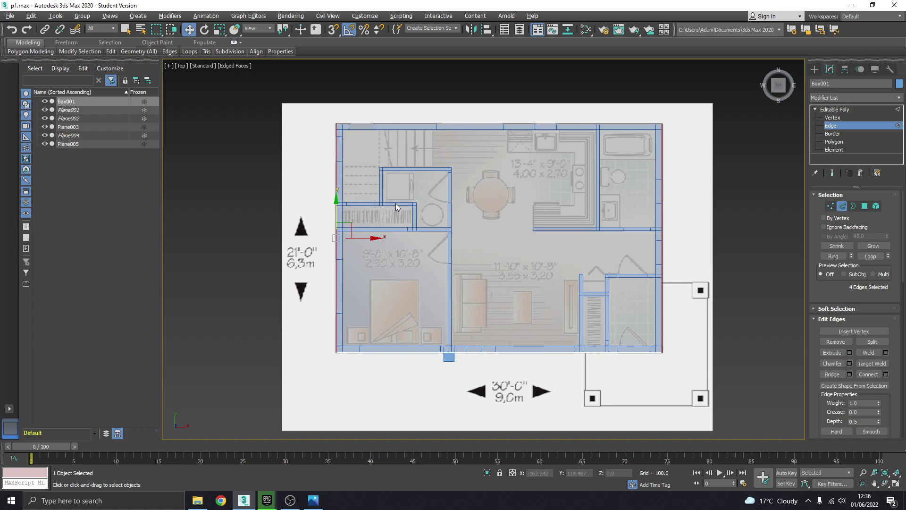
left_click(870, 375)
middle_click_drag(511, 221, 517, 275)
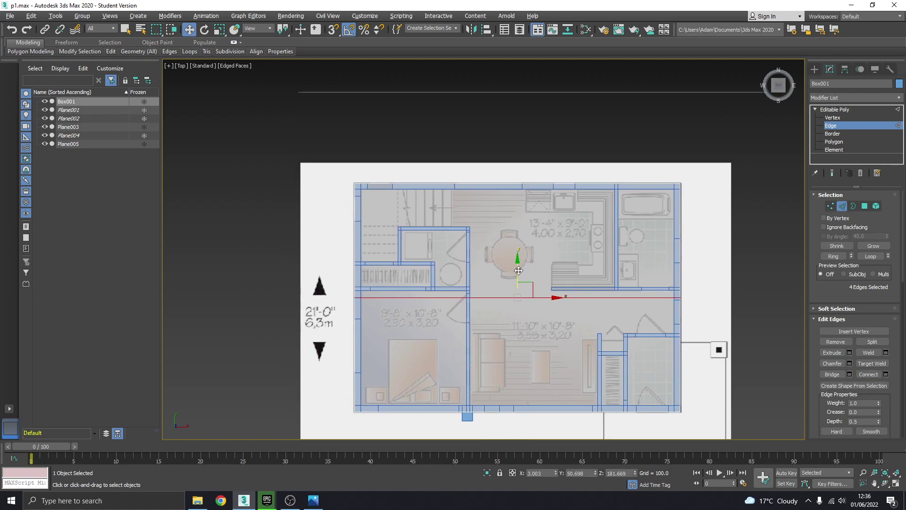
Move the lengthwise edge loop to the inner face of the rear wall, at about Y 242.1.
left_click_drag(518, 271, 519, 162)
scroll(509, 176, "up", 4)
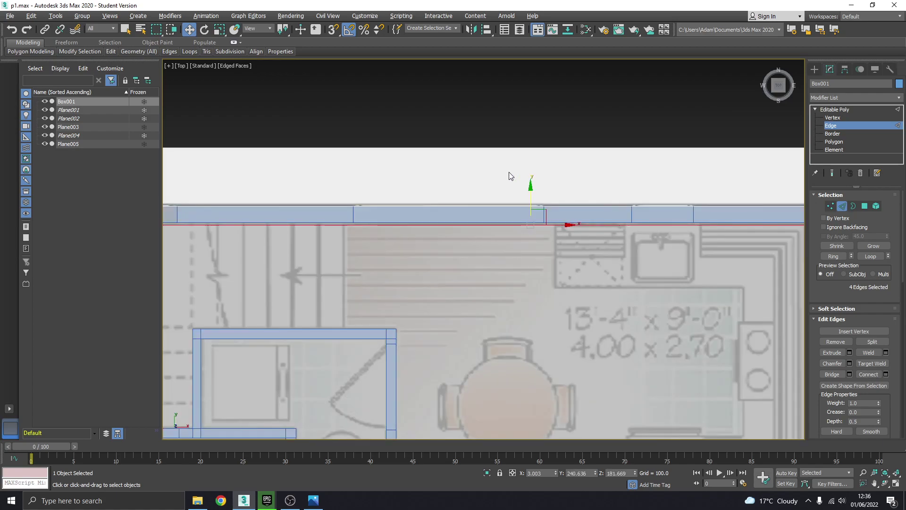
scroll(509, 176, "up", 3)
left_click_drag(543, 238, 549, 241)
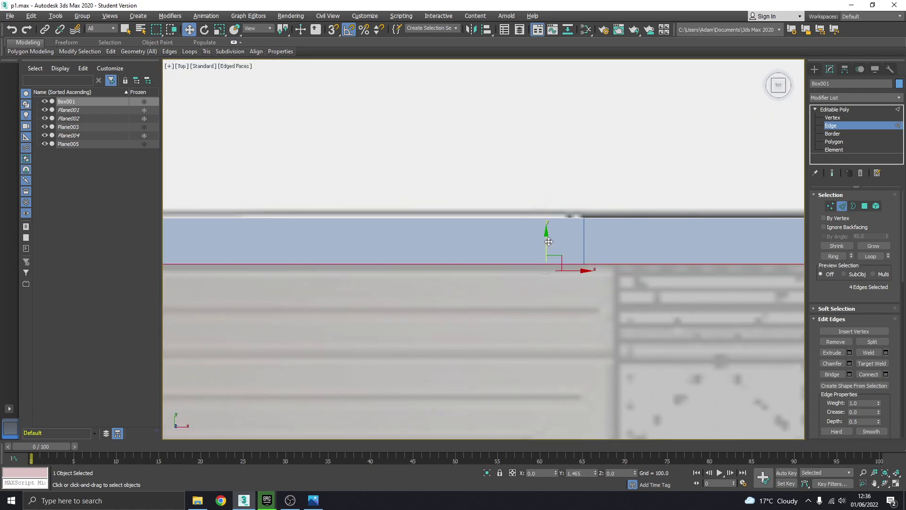
scroll(548, 242, "down", 3)
middle_click_drag(513, 253, 576, 195)
middle_click_drag(383, 232, 391, 202)
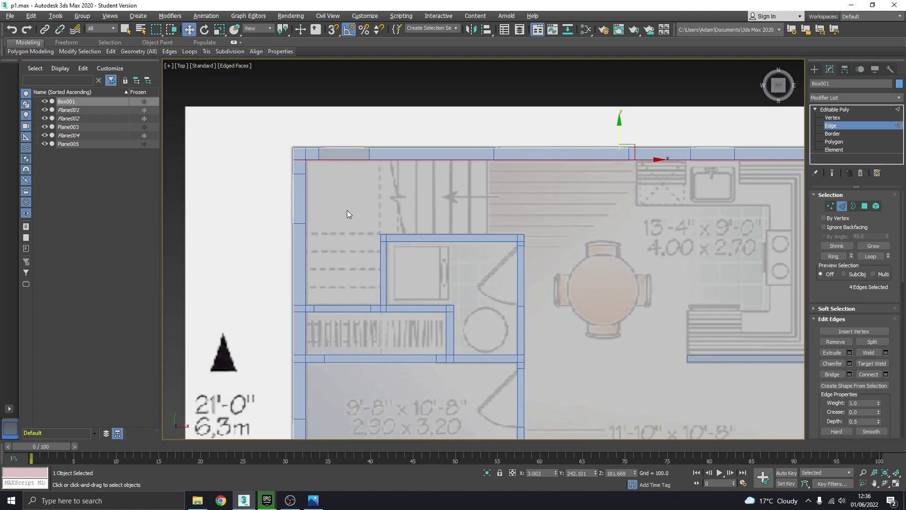
Connect all the slab's lengthwise edges with one crosswise edge loop.
scroll(329, 297, "down", 3)
middle_click_drag(381, 165, 387, 106)
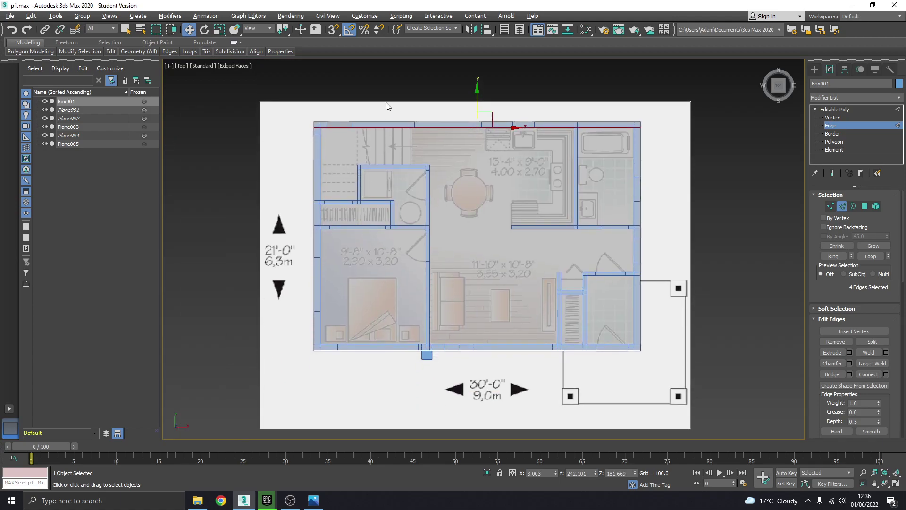
left_click_drag(384, 327, 386, 387, "ctrl")
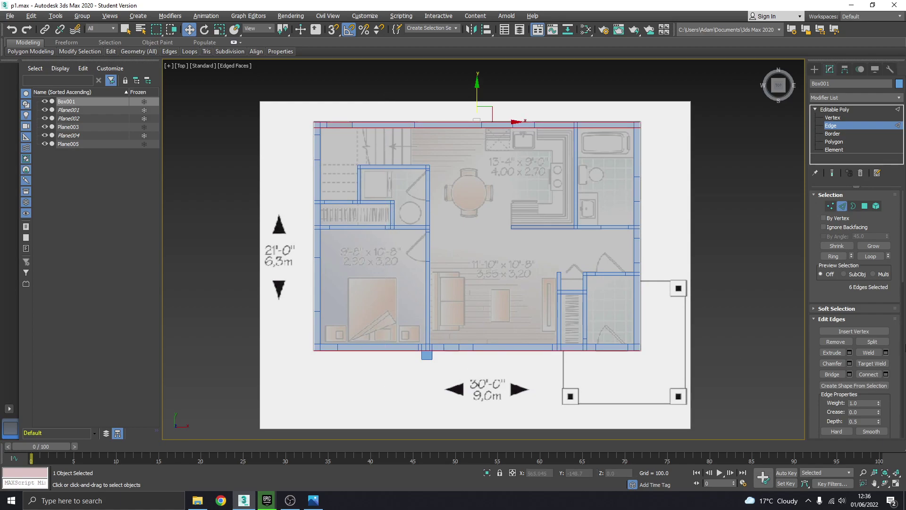
left_click(868, 374)
middle_click_drag(429, 222, 467, 234)
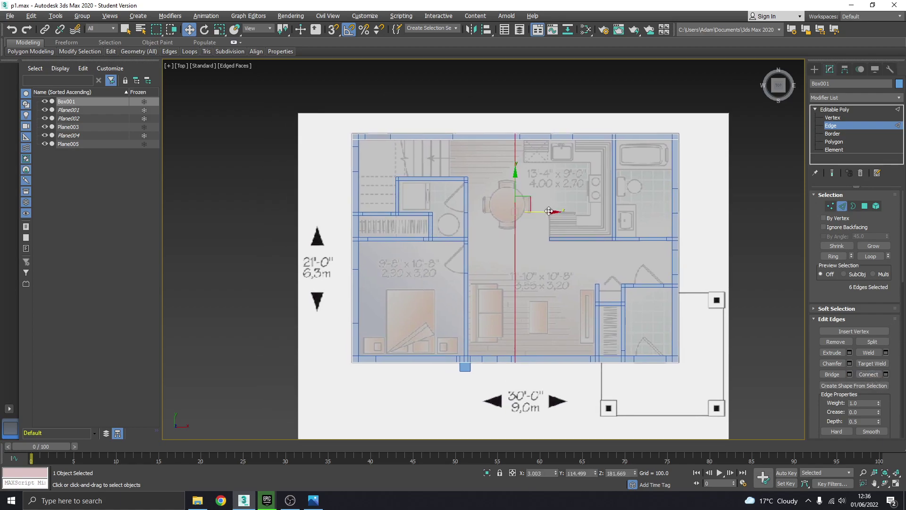
Move the crosswise edge loop to the inner face of the end wall beside the stairs, at about X -274.1.
left_click_drag(549, 211, 393, 211)
scroll(368, 190, "up", 4)
middle_click_drag(368, 190, 409, 262)
left_click_drag(420, 324, 412, 320)
scroll(395, 248, "down", 2)
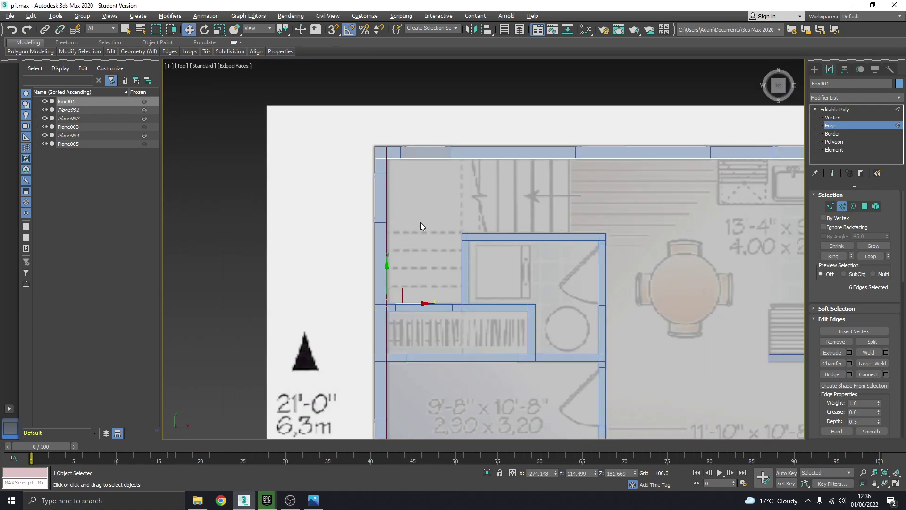
scroll(421, 225, "down", 2)
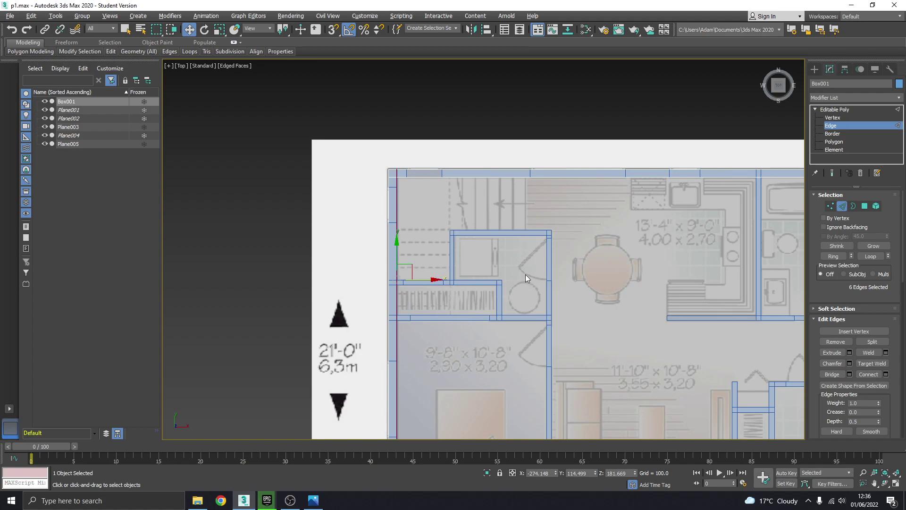
scroll(493, 266, "down", 2)
scroll(452, 231, "up", 2)
left_click(385, 241)
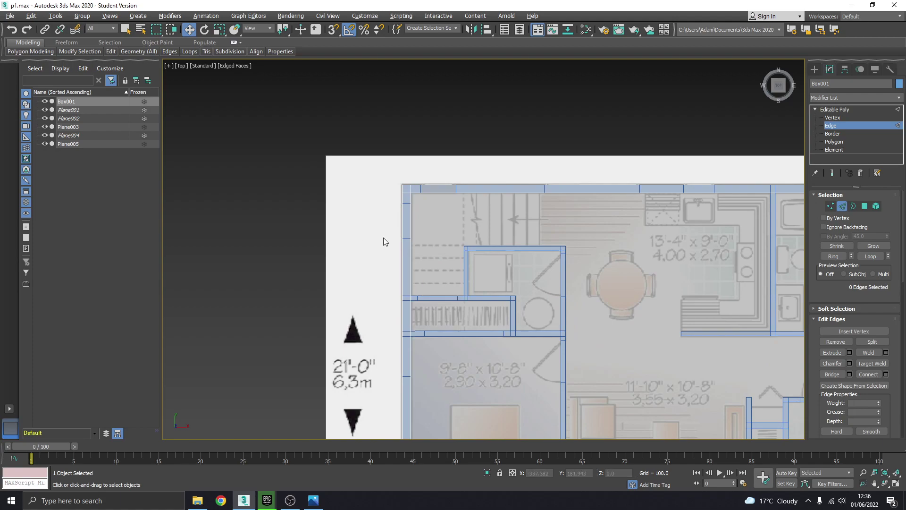
middle_click_drag(494, 248, 460, 242)
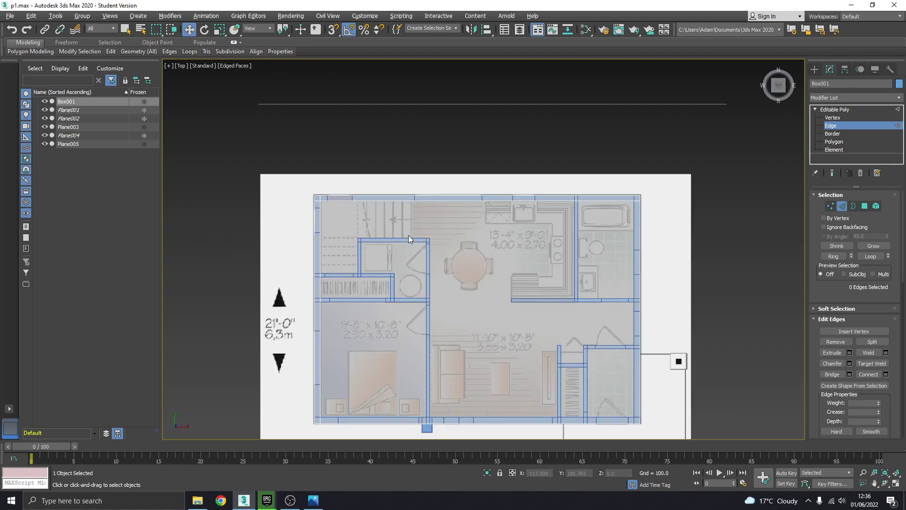
left_click_drag(503, 280, 503, 280)
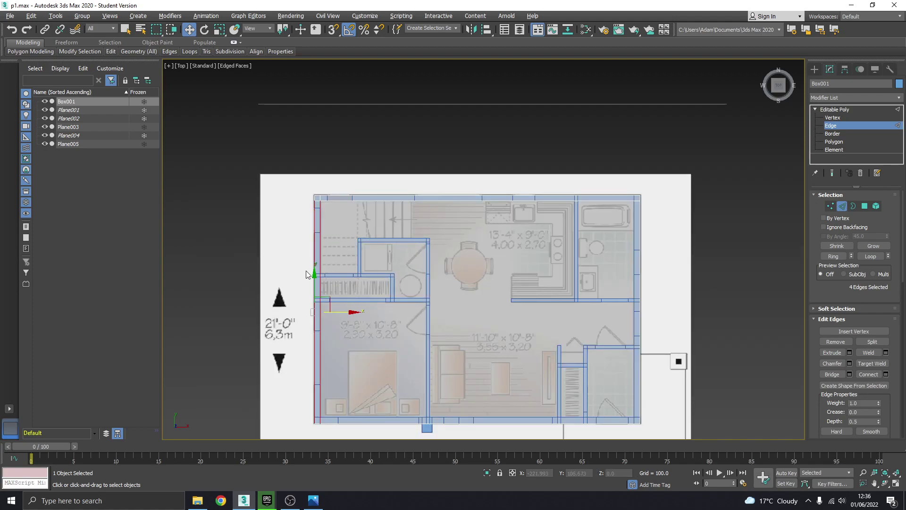
left_click(262, 255)
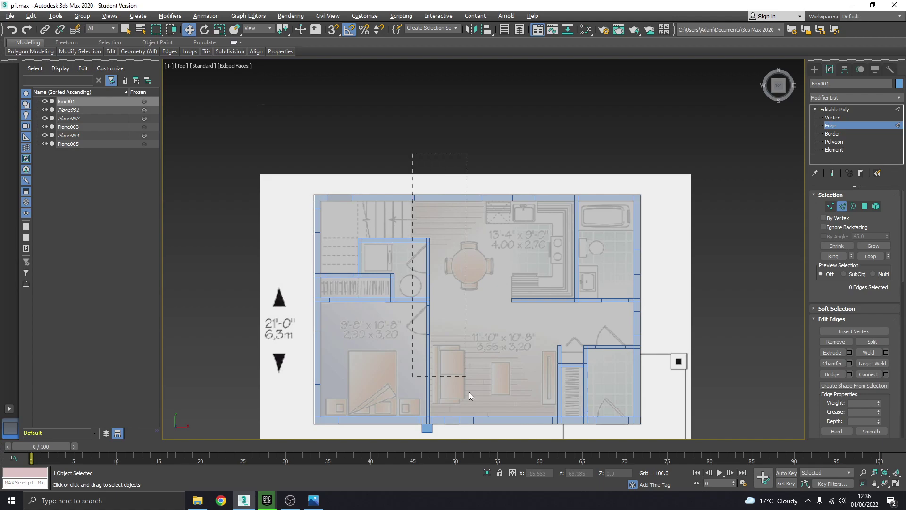
Connect the lengthwise edges with a second crosswise edge loop and move it to the far end of the staircase, at about X -113.
left_click_drag(470, 395, 473, 459)
left_click(874, 374)
middle_click_drag(462, 305, 549, 318)
scroll(487, 294, "up", 3)
left_click_drag(613, 288, 476, 290)
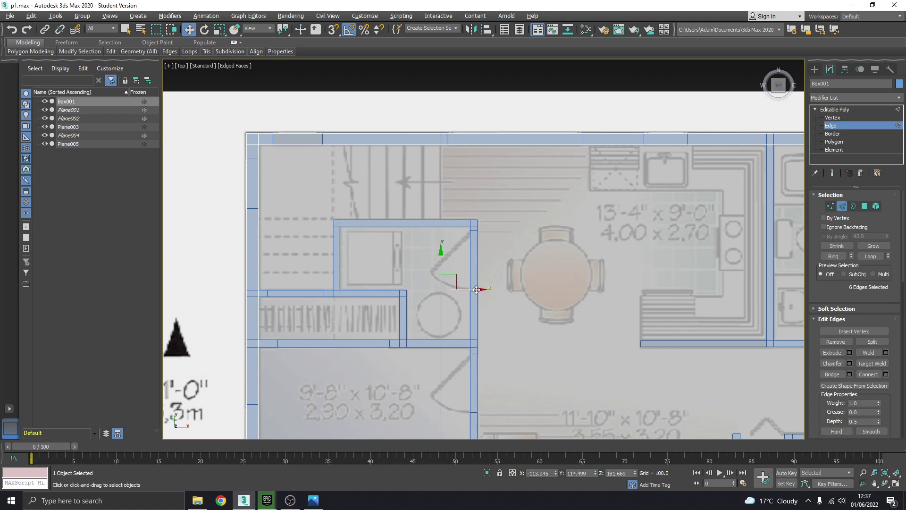
Connect the slab's crosswise edges with a lengthwise edge loop and move it to the wall alongside the upper stair flight, at about Y 176.0.
scroll(476, 288, "down", 3)
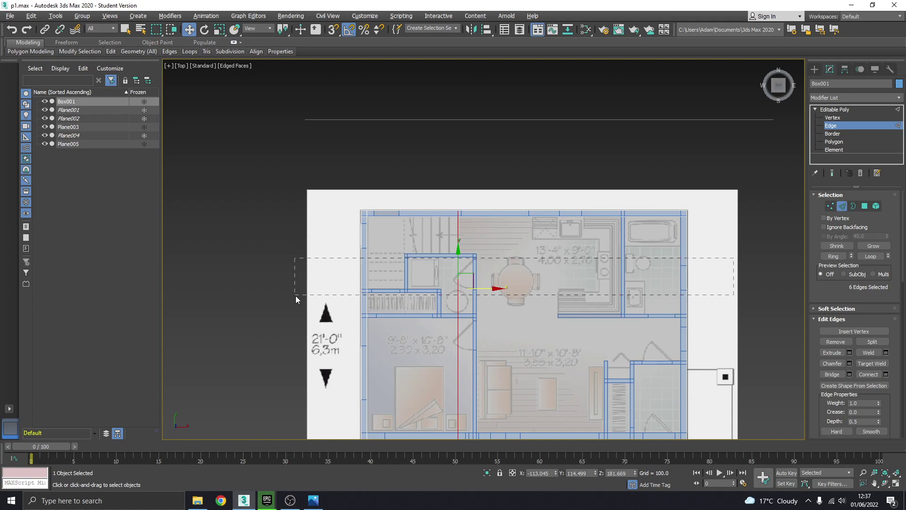
left_click_drag(295, 296, 296, 296)
left_click(868, 374)
scroll(528, 296, "up", 5)
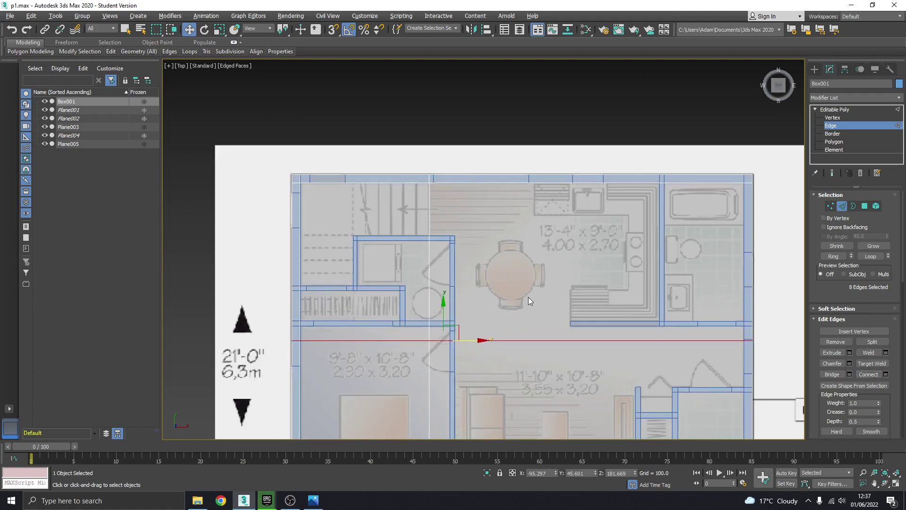
left_click_drag(464, 350, 489, 203)
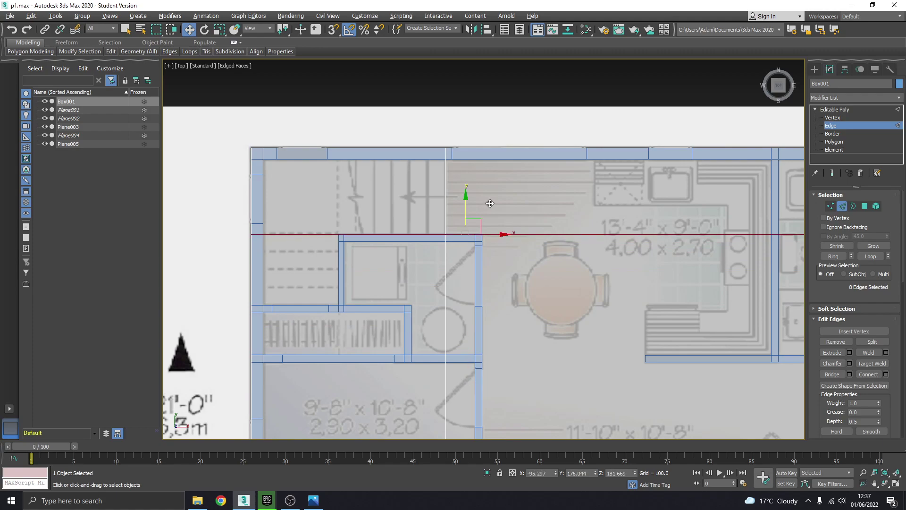
Connect the lengthwise edges above the staircase with another crosswise edge loop and move it to the inner corner of the stairs, at about X -207.7.
scroll(343, 136, "down", 2)
scroll(355, 127, "down", 2)
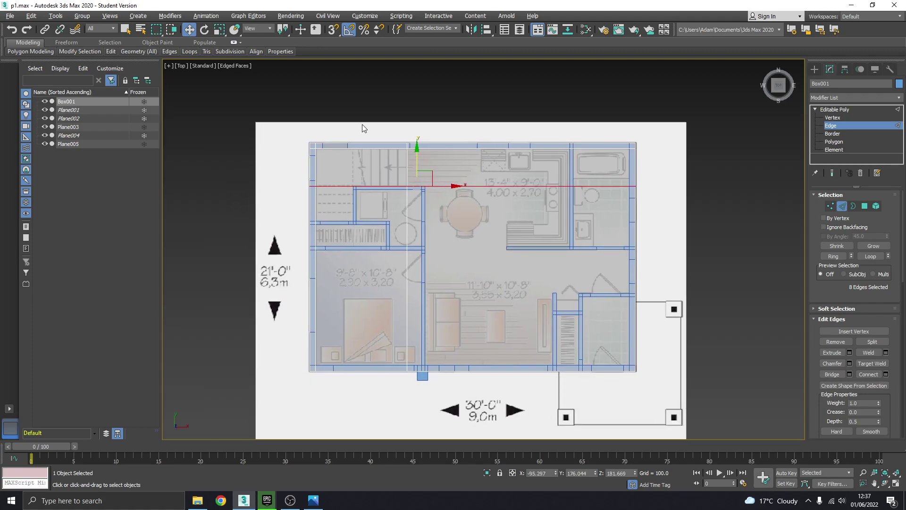
left_click(375, 365, "shift")
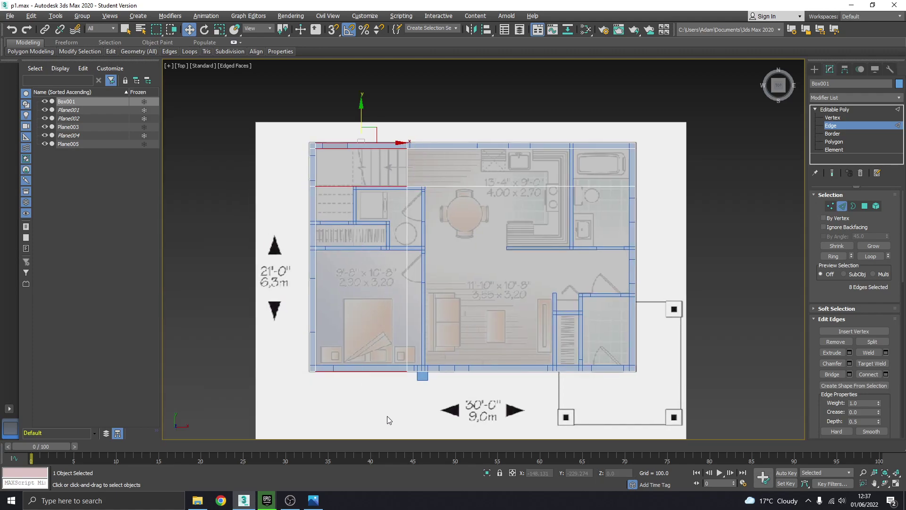
left_click(866, 375)
scroll(394, 214, "up", 5)
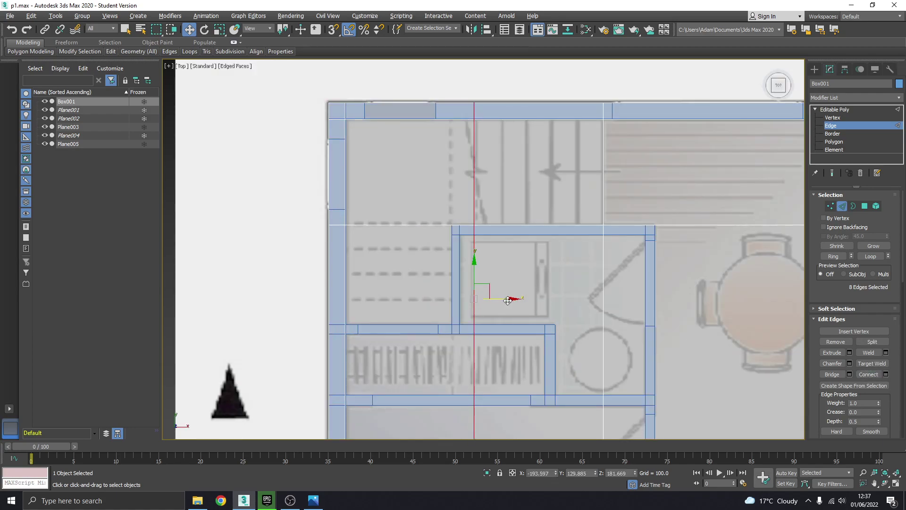
left_click_drag(507, 300, 486, 295)
scroll(394, 291, "down", 3)
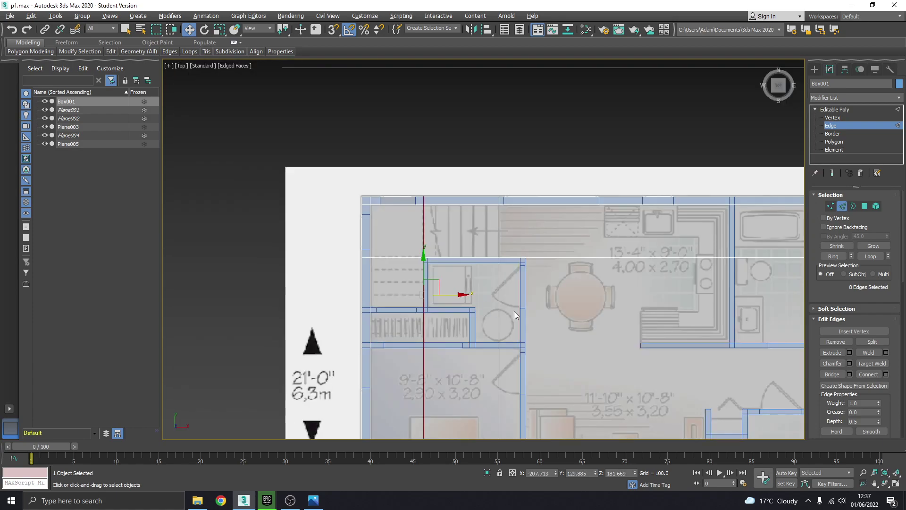
Connect the crosswise edges with another lengthwise edge loop and move it to the end of the dashed stair flight, at about Y 113.9.
middle_click_drag(514, 313, 396, 247)
left_click_drag(252, 296, 253, 296)
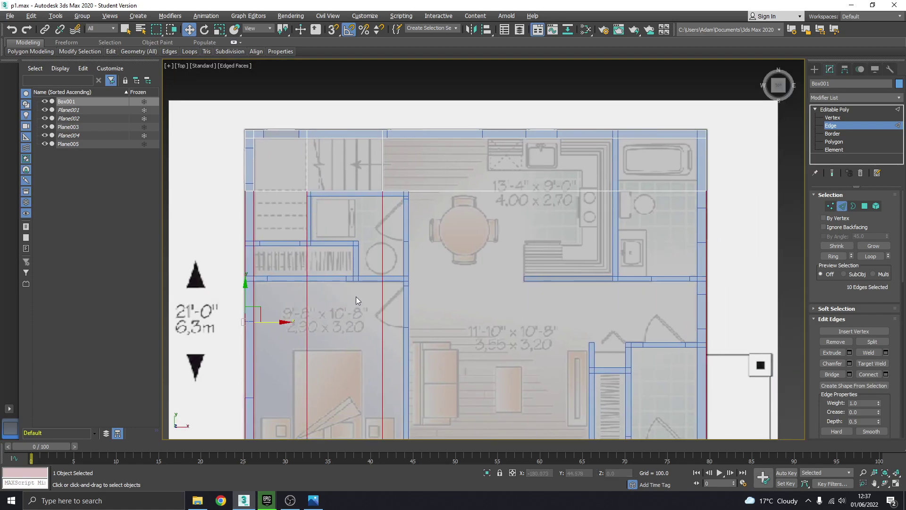
left_click(867, 374)
scroll(432, 263, "up", 5)
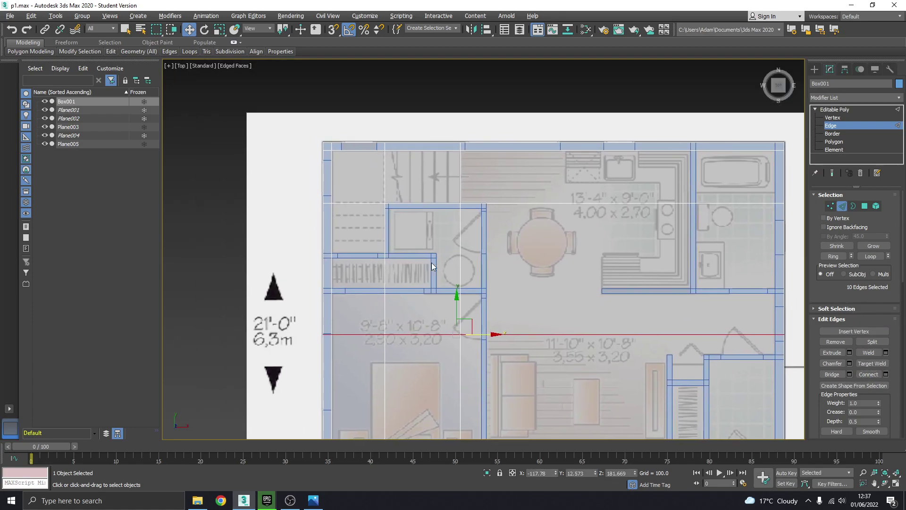
left_click_drag(438, 337, 431, 178)
scroll(283, 178, "down", 5)
scroll(329, 182, "up", 5)
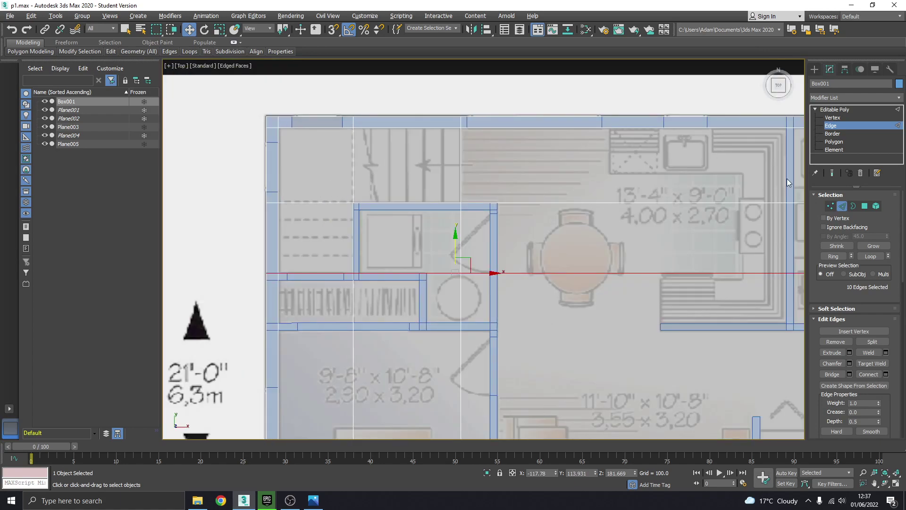
left_click(839, 140)
left_click(386, 170)
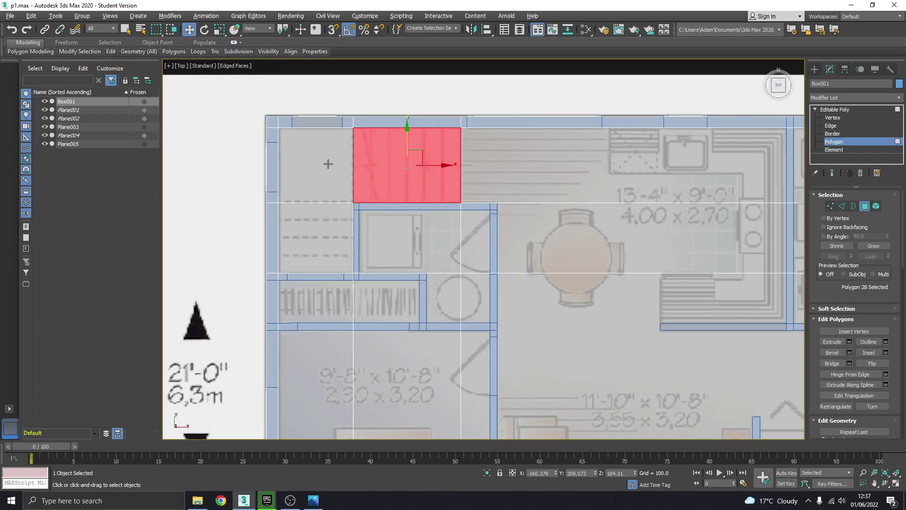
left_click(328, 163, "ctrl")
left_click(315, 236, "ctrl")
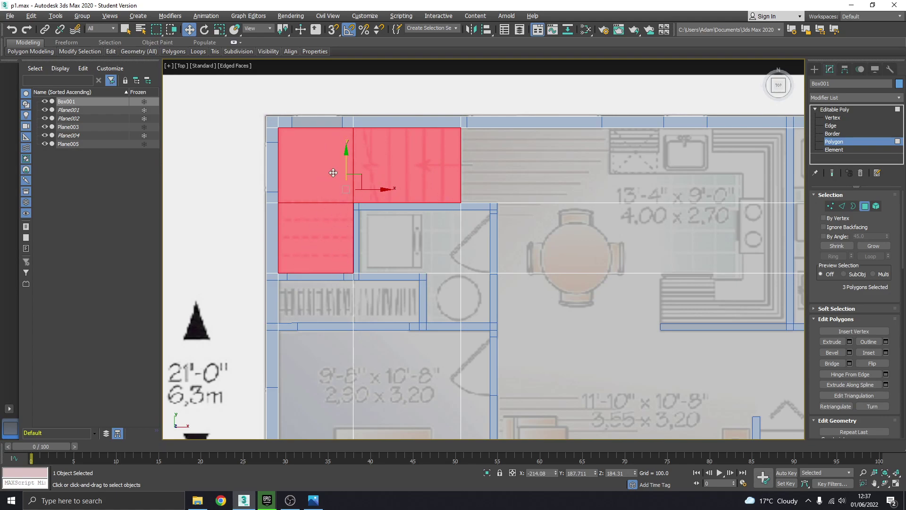
left_click(323, 122)
scroll(325, 124, "up", 5)
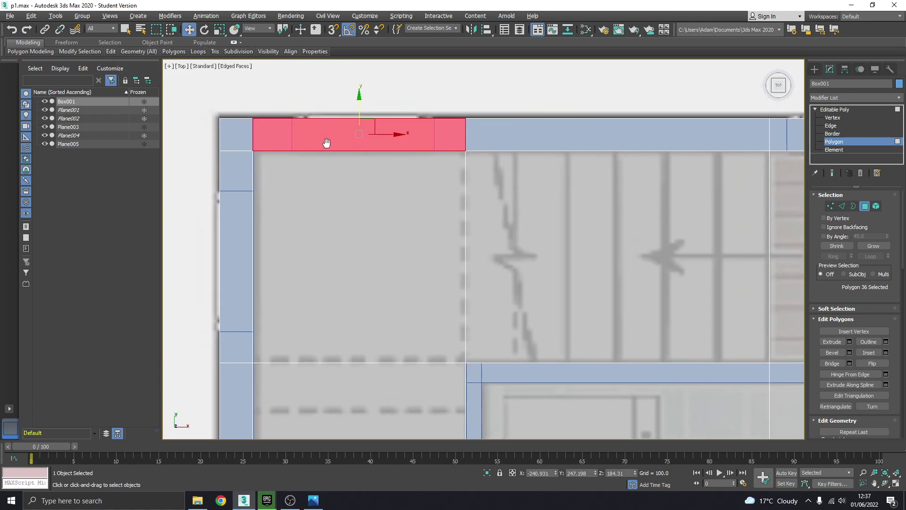
middle_click_drag(326, 142, 328, 160)
Connect the lengthwise edges of the rear slab strip at the stair window and move the new edges to the window's corner-side end.
left_click(831, 126)
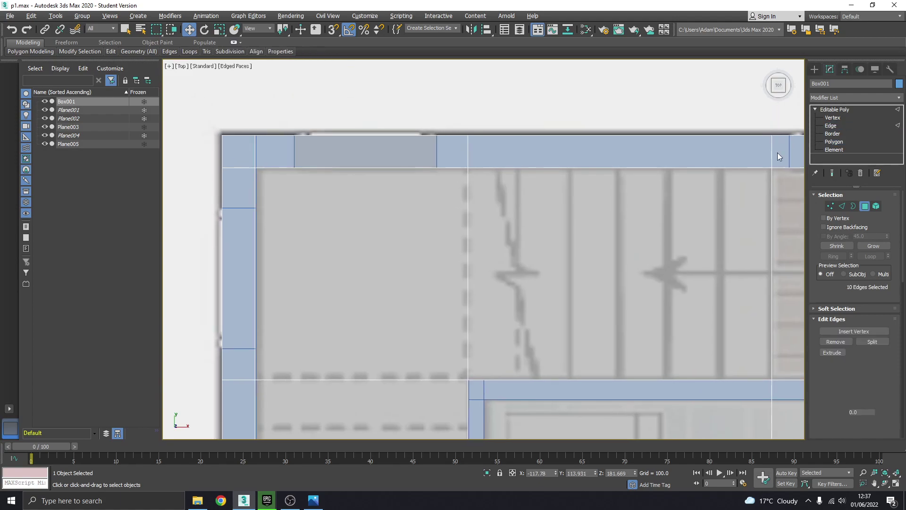
left_click_drag(340, 123, 340, 188)
left_click(868, 374)
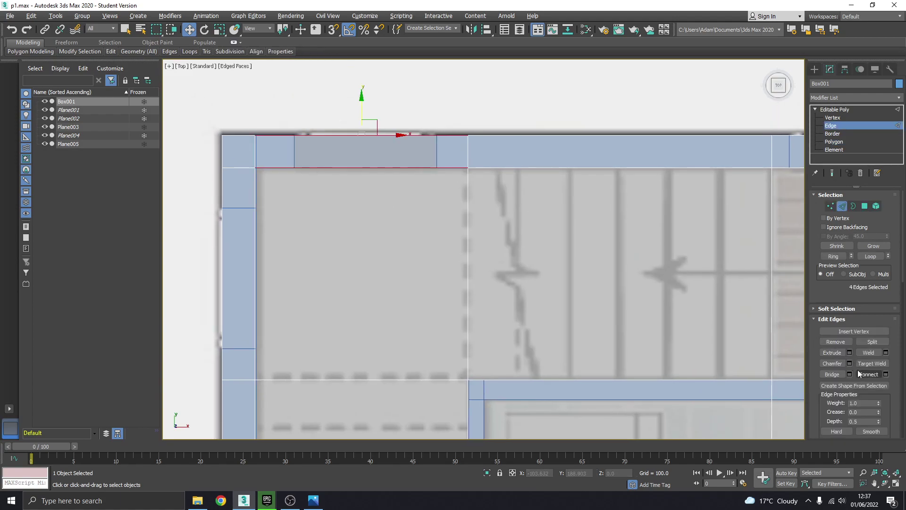
scroll(404, 180, "up", 4)
left_click_drag(391, 163, 295, 149)
Connect the rear strip's edges once more, move the new edges to the window's other end, and clear the edge selection.
left_click_drag(383, 121, 396, 259)
left_click(867, 374)
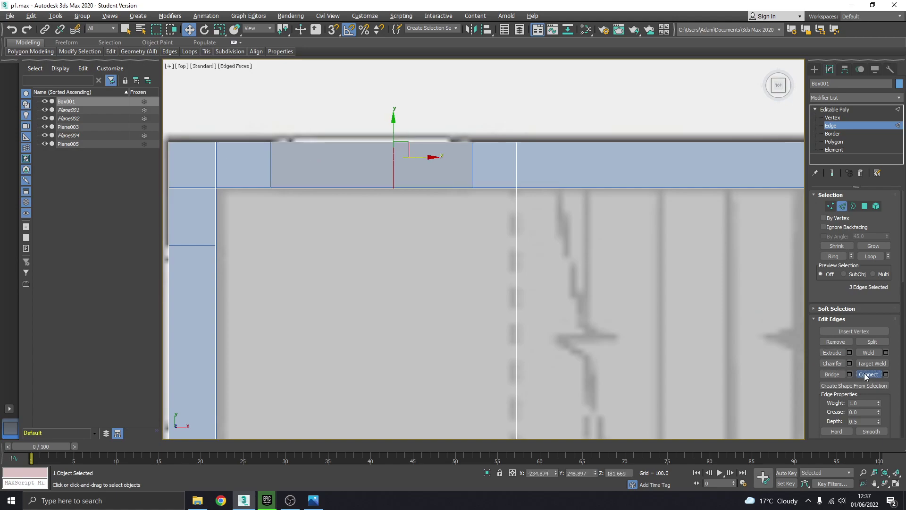
left_click_drag(428, 158, 504, 167)
scroll(419, 174, "down", 10)
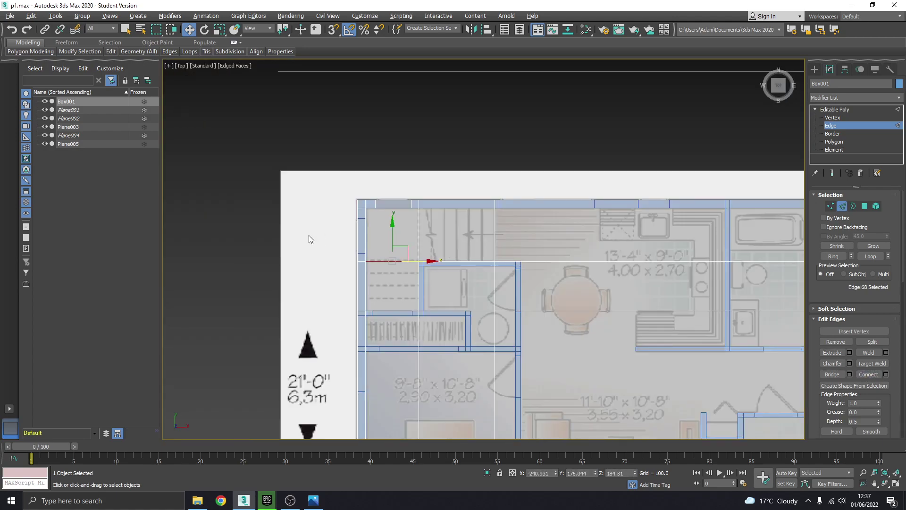
left_click(309, 235)
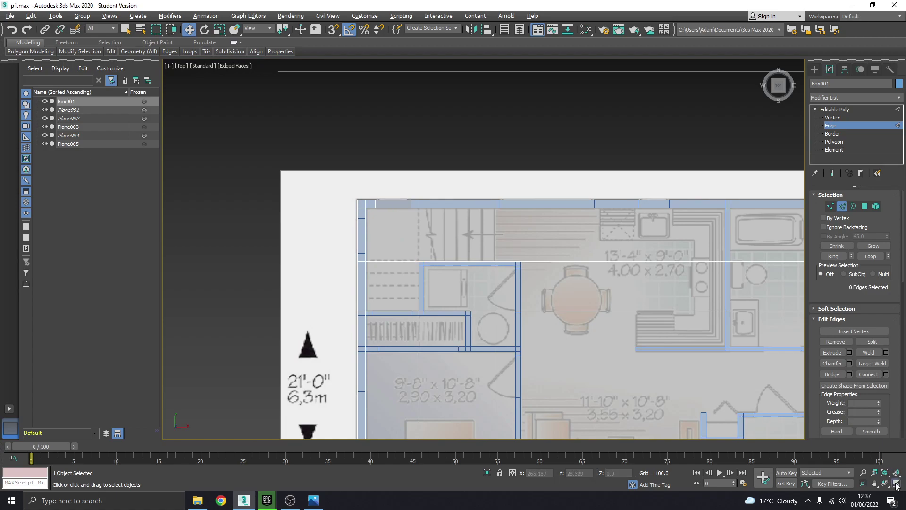
Switch to the perspective view of the house and turn off the slab's see-through display.
left_click(895, 483)
left_click(800, 421)
left_click(896, 483)
middle_click_drag(650, 332, 612, 322)
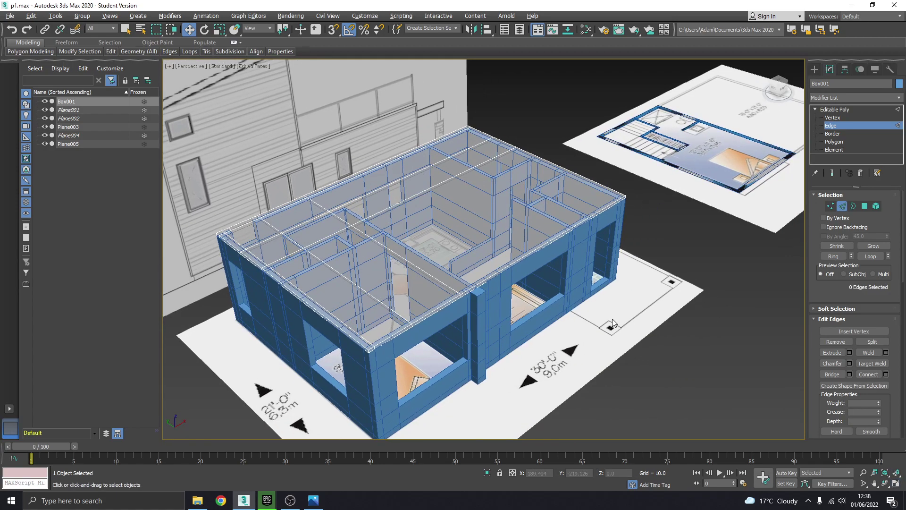
key("alt+x")
middle_click_drag(455, 279, 481, 279)
Select the three top polygons of the slab over the L-shaped staircase and isolate the slab.
left_click(830, 140)
middle_click_drag(357, 217, 433, 219)
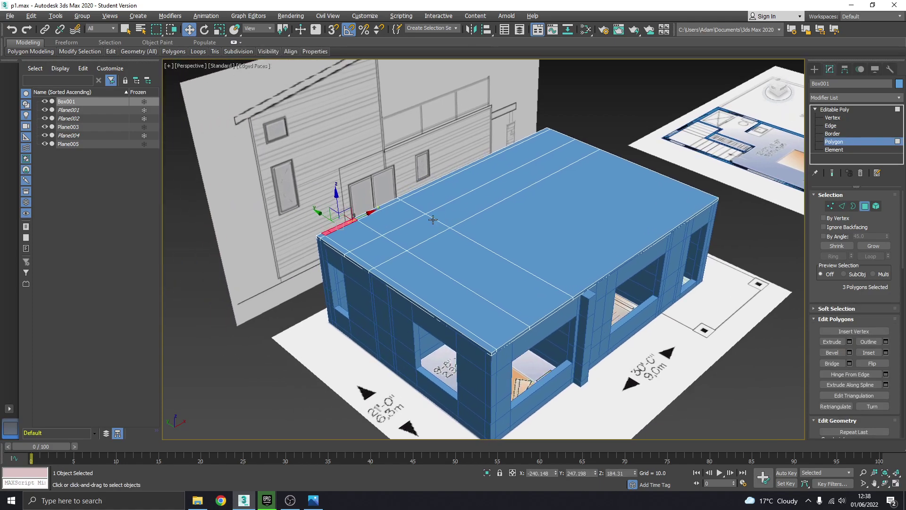
scroll(382, 251, "up", 2)
left_click(381, 254)
left_click(329, 223, "ctrl")
left_click(391, 210, "ctrl")
middle_click_drag(412, 265, 385, 256, "alt")
right_click(434, 286)
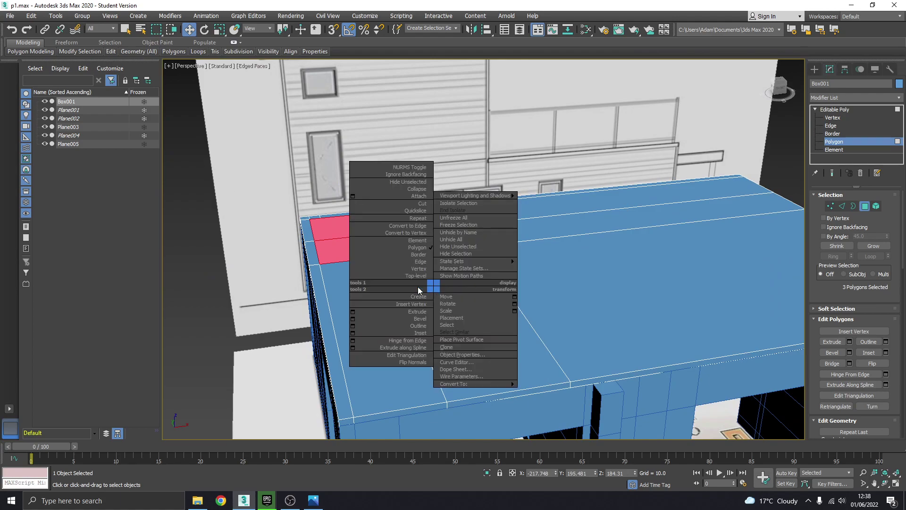
left_click(463, 203)
Add the three matching underside polygons to the selection and bridge them with the top ones to cut the staircase opening.
middle_click_drag(542, 267, 493, 288, "alt")
left_click(459, 279, "ctrl")
left_click(420, 245, "ctrl")
left_click(479, 222, "ctrl")
left_click(831, 363)
left_click(493, 292)
Delete the polygons of the slab's rear strip that lie over the stair window.
left_click(358, 250)
middle_click_drag(357, 249, 394, 247, "alt")
left_click(348, 255, "shift")
middle_click_drag(345, 228, 427, 238)
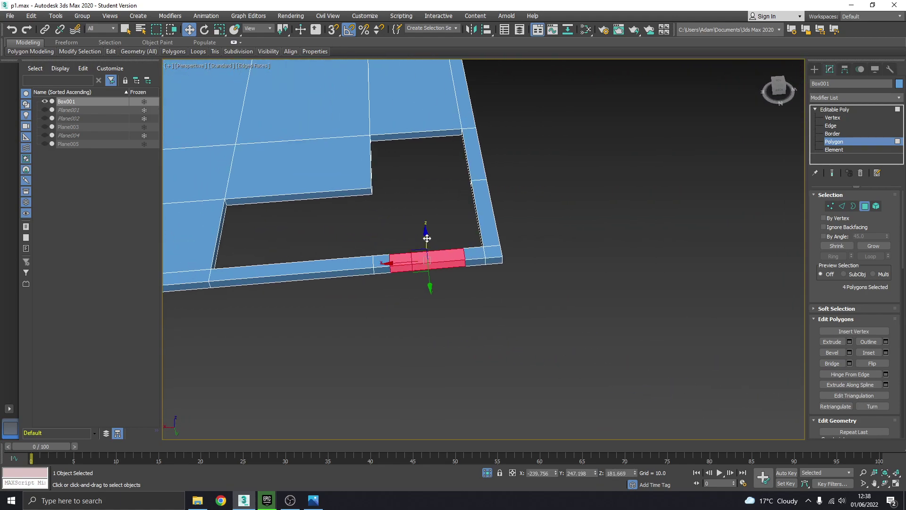
key("Delete")
Delete the leftover underside polygon at the cut end of the rear strip.
middle_click_drag(483, 220, 466, 219, "alt")
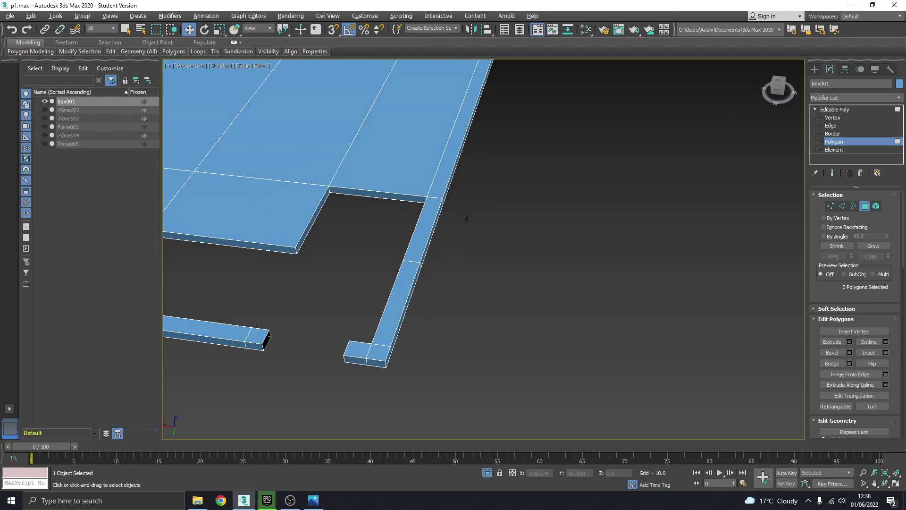
left_click(267, 341)
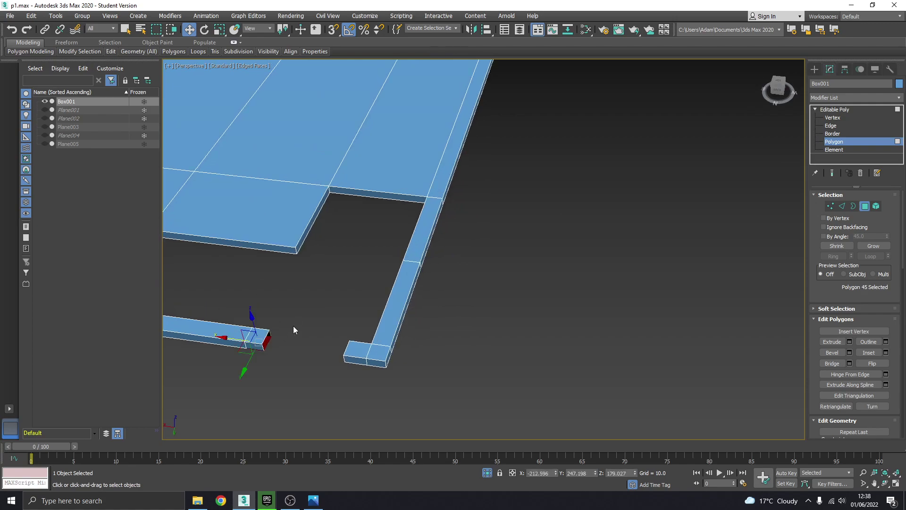
key("z")
middle_click_drag(348, 315, 289, 295, "alt")
scroll(433, 263, "down", 4)
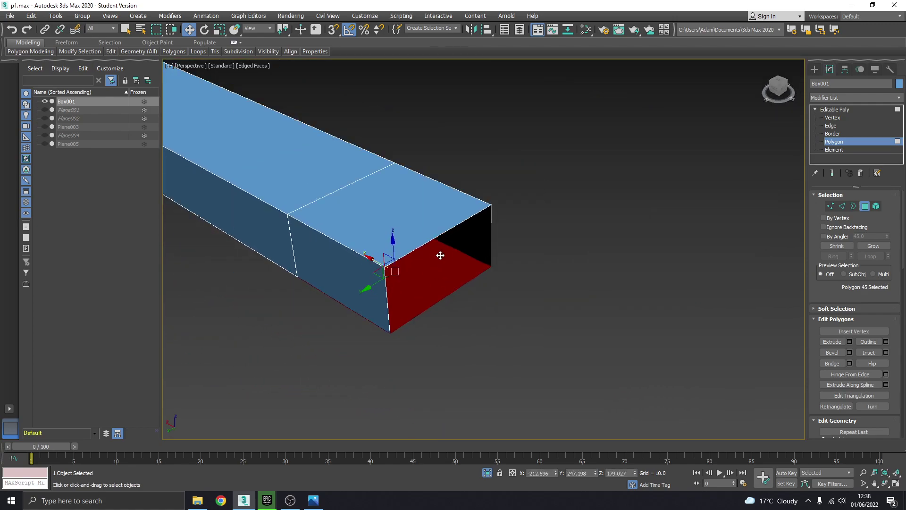
scroll(439, 255, "down", 3)
key("Delete")
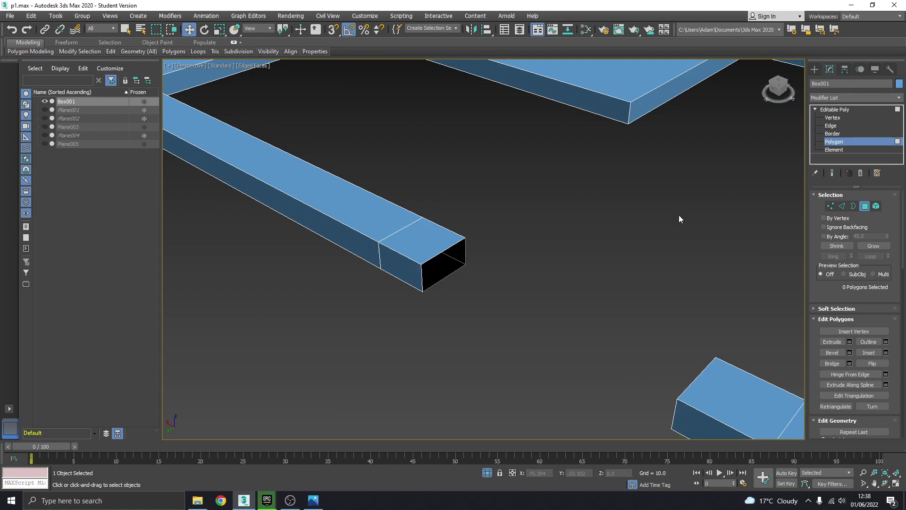
Cap the open borders at both cut ends of the rear strip beside the window gap.
left_click(832, 133)
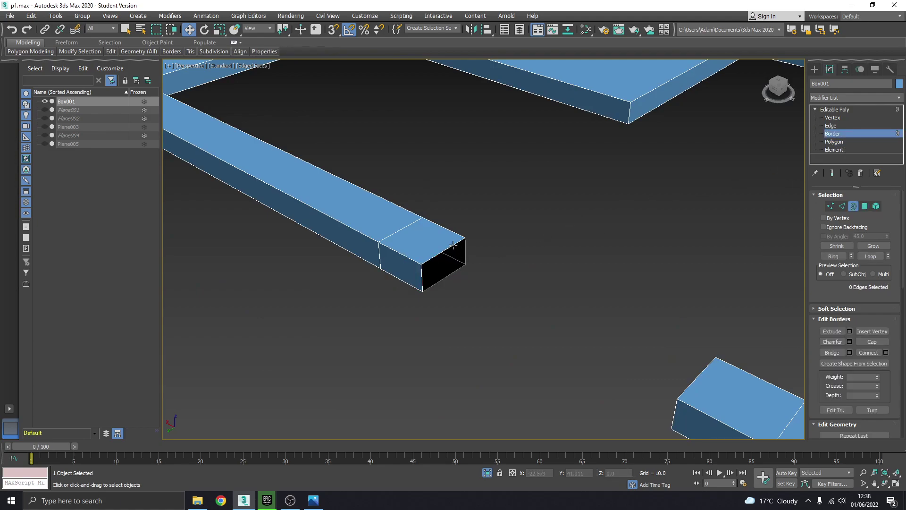
left_click(453, 245)
left_click(871, 341)
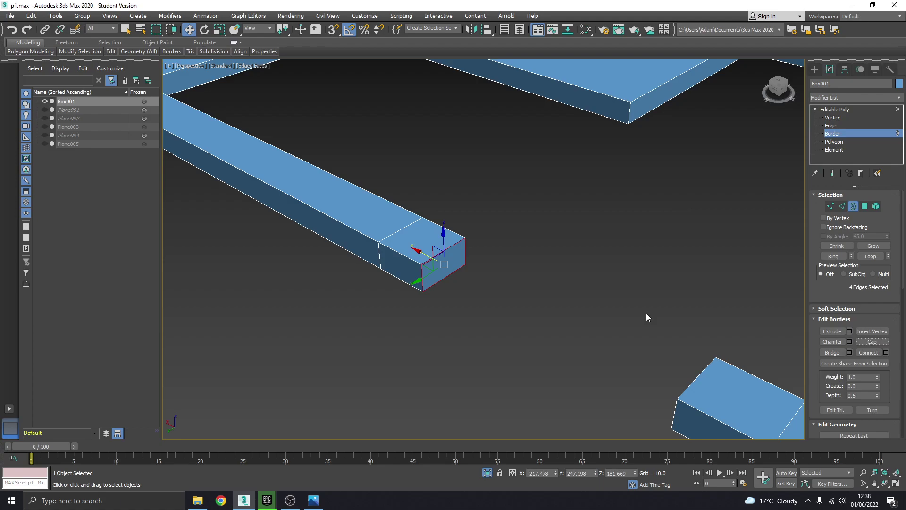
middle_click_drag(646, 312, 684, 233, "alt")
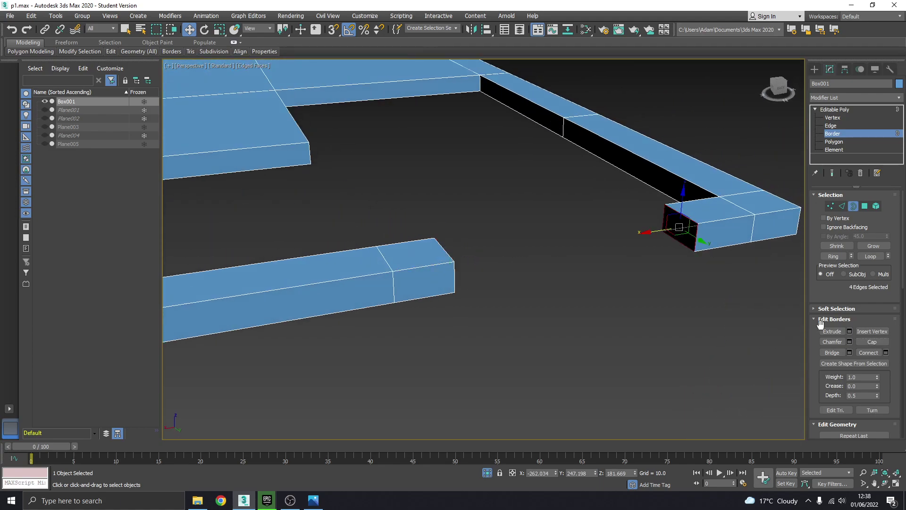
left_click(712, 308)
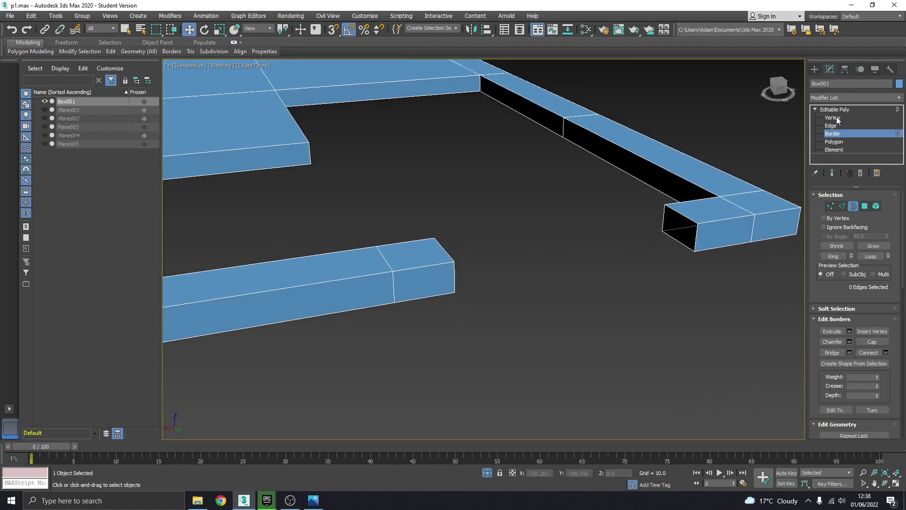
middle_click_drag(684, 235, 699, 212, "alt")
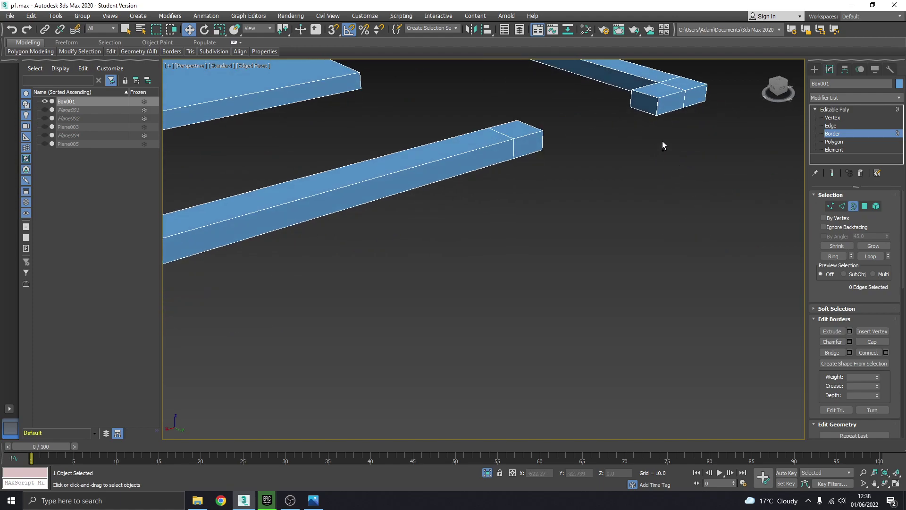
End the slab's isolation to show it together with the whole house.
middle_click_drag(662, 140, 651, 194)
scroll(650, 192, "down", 4)
right_click(431, 200)
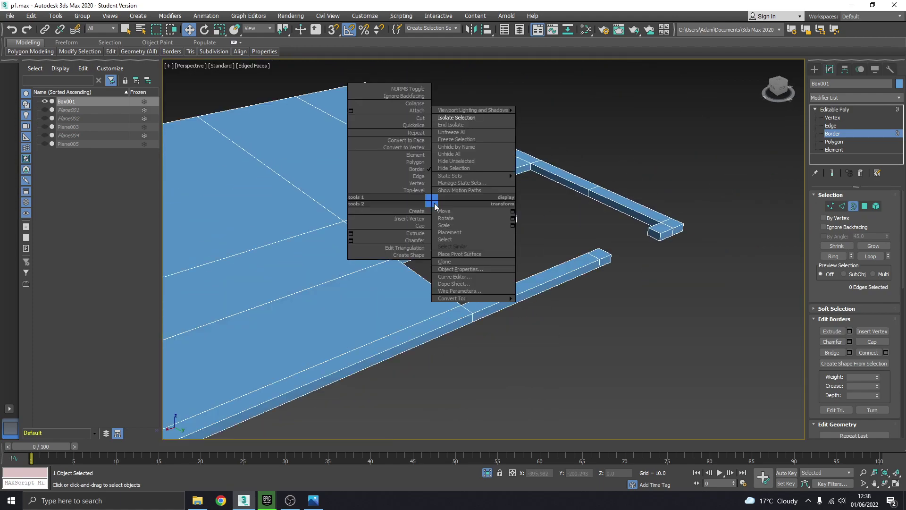
left_click(451, 124)
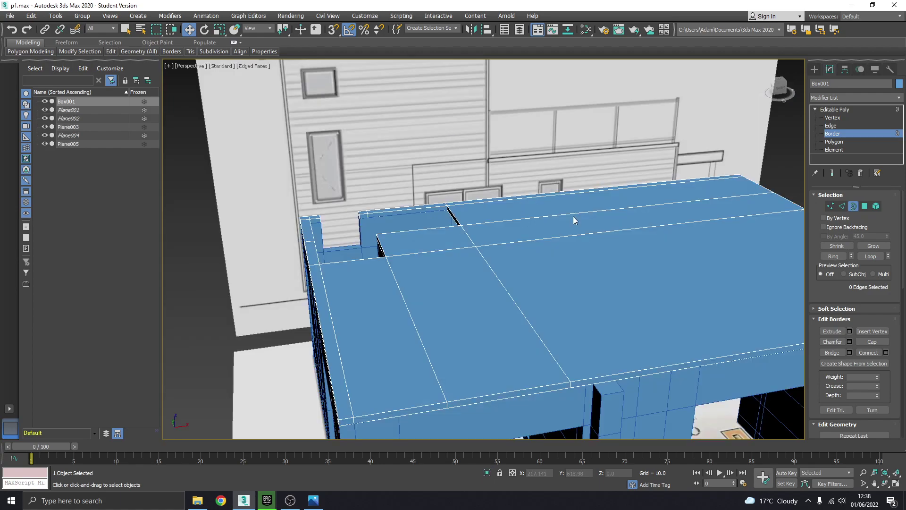
scroll(572, 216, "down", 3)
middle_click_drag(505, 251, 477, 194, "alt")
Leave the slab's border editing level and deselect the slab.
left_click(836, 112)
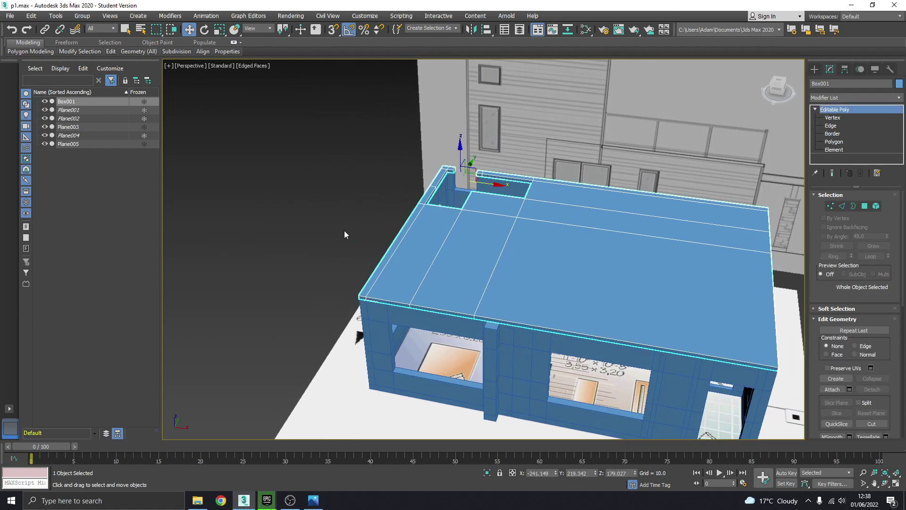
left_click(344, 230)
middle_click_drag(344, 231, 596, 231, "alt")
scroll(605, 208, "up", 6)
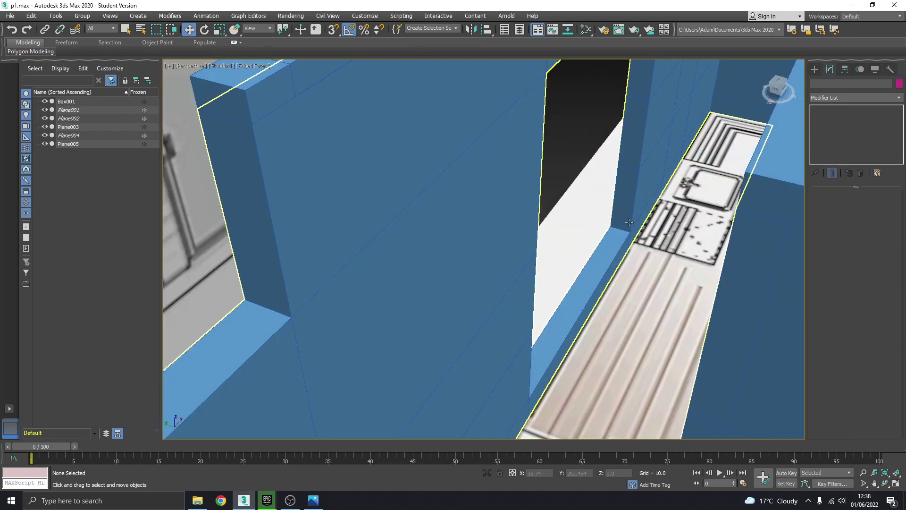
Select the ground-floor wall's end polygon beside the stair-window gap and copy its X coordinate.
scroll(658, 233, "down", 3)
middle_click_drag(659, 233, 608, 285)
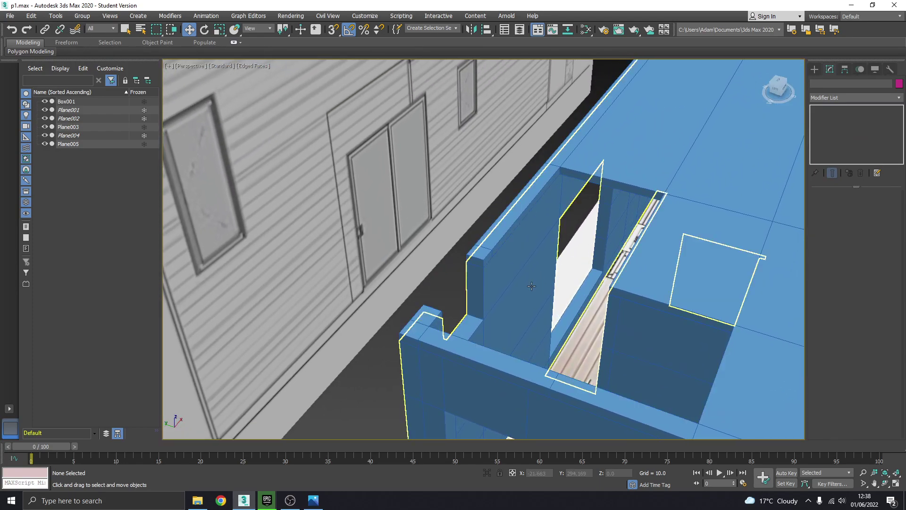
scroll(525, 295, "down", 3)
middle_click_drag(525, 294, 501, 296, "alt")
scroll(426, 271, "up", 5)
middle_click_drag(426, 270, 458, 266)
scroll(458, 266, "up", 3)
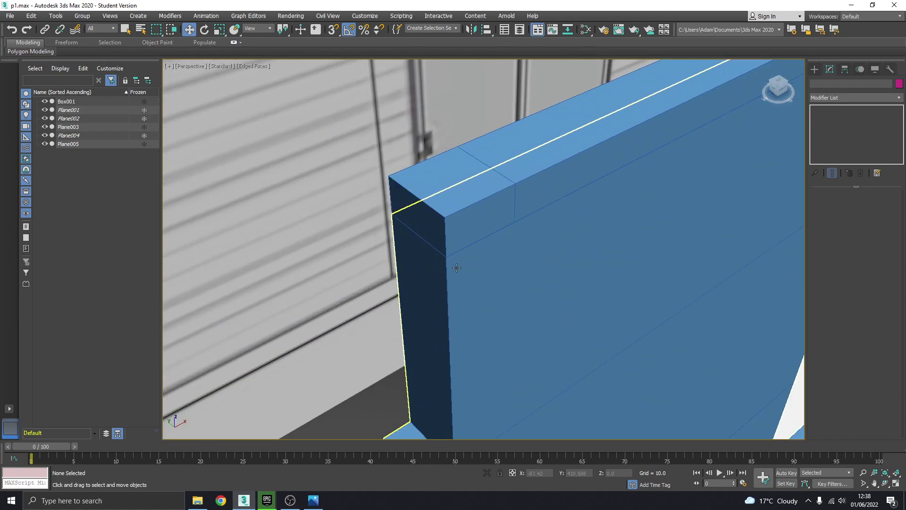
left_click(453, 263)
left_click(834, 141)
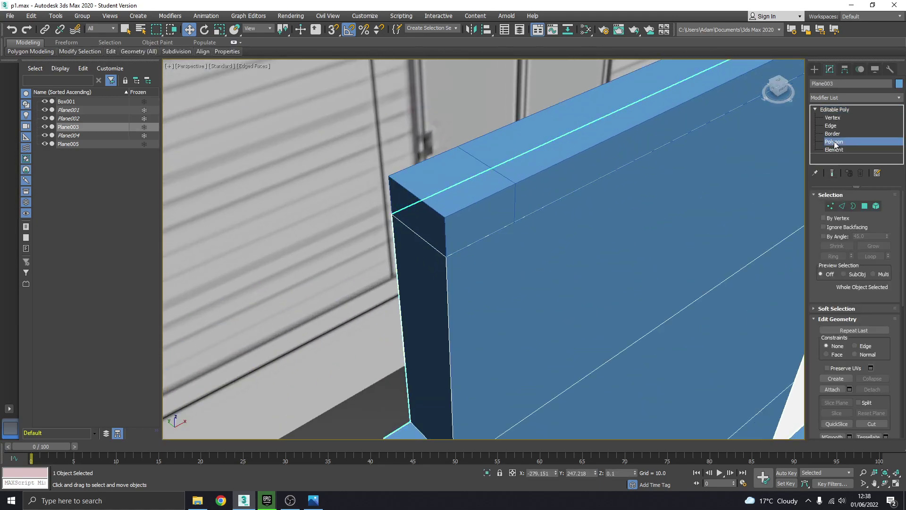
left_click(426, 313)
middle_click_drag(472, 333, 481, 313)
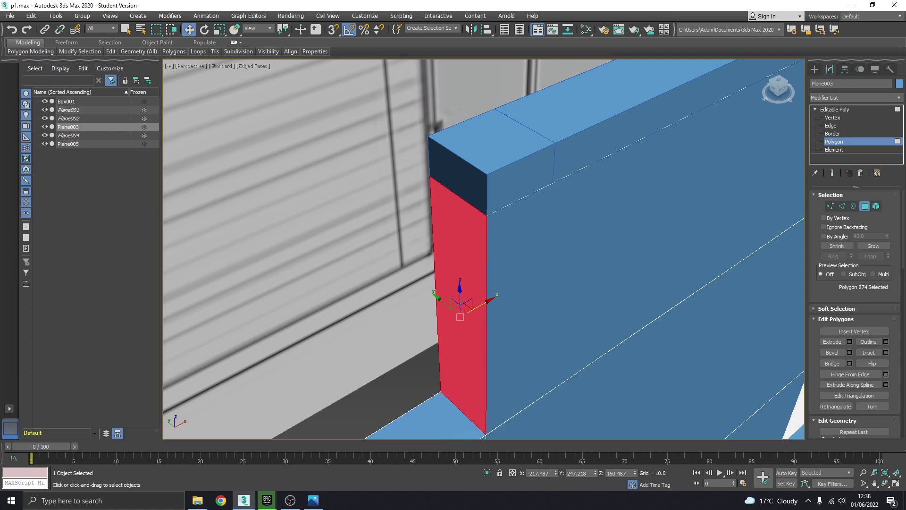
Align the slab's cut end face with the wall end below by setting its X coordinate to -217.487.
left_click(834, 109)
left_click(504, 147)
left_click(833, 142)
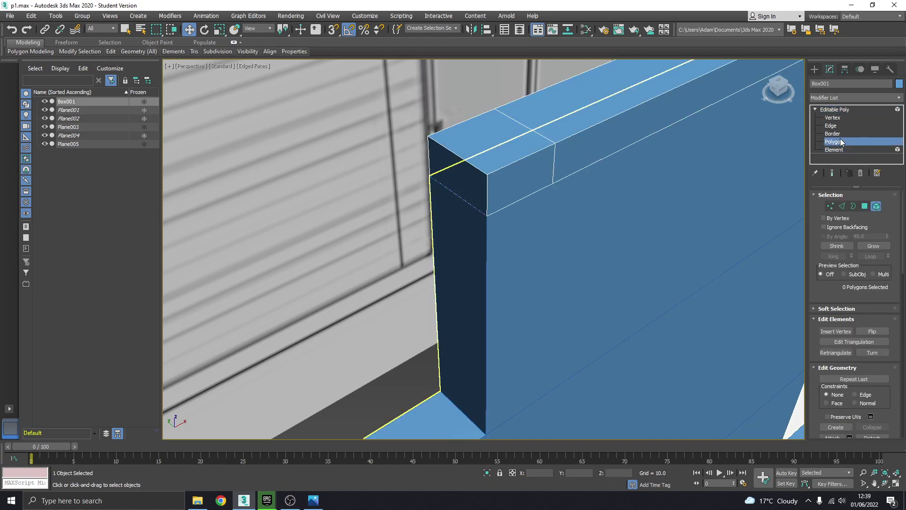
left_click(460, 178)
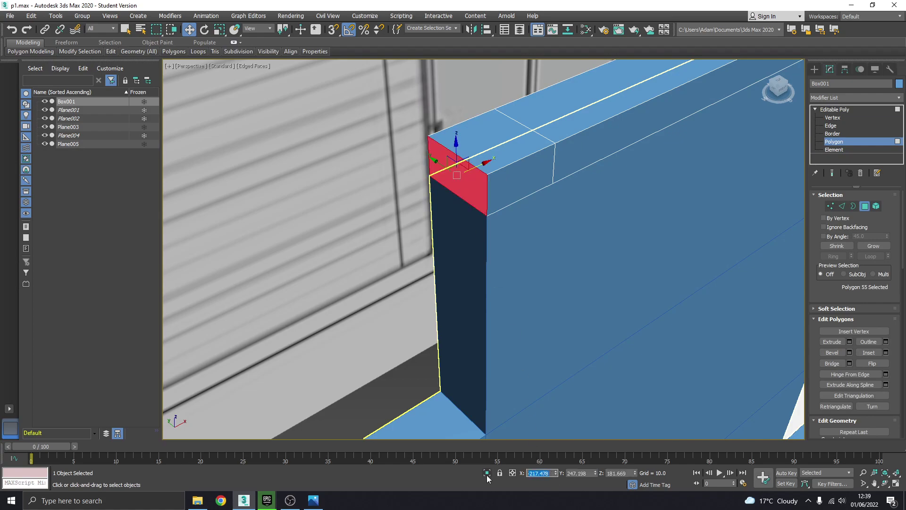
Select the wall's end polygon on the opposite side of the window gap and copy its X coordinate.
middle_click_drag(526, 239, 611, 293, "alt")
left_click(838, 118)
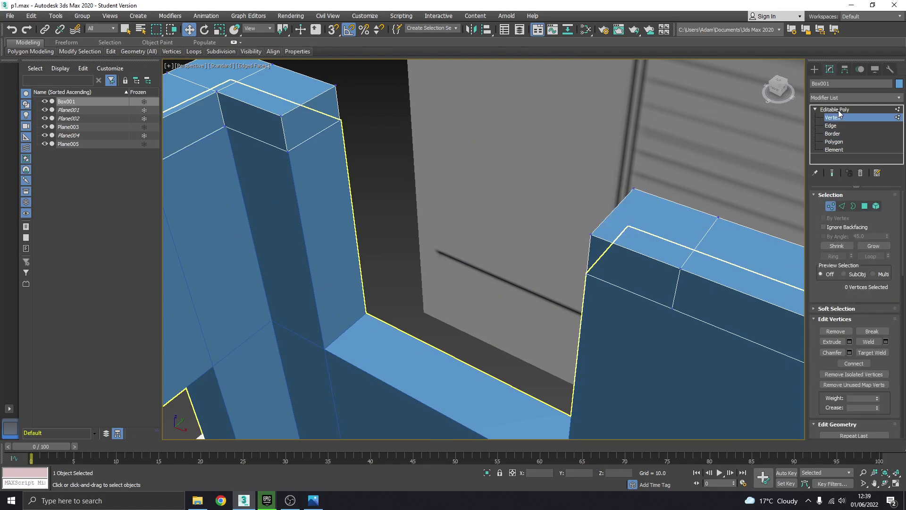
left_click(836, 109)
left_click(834, 142)
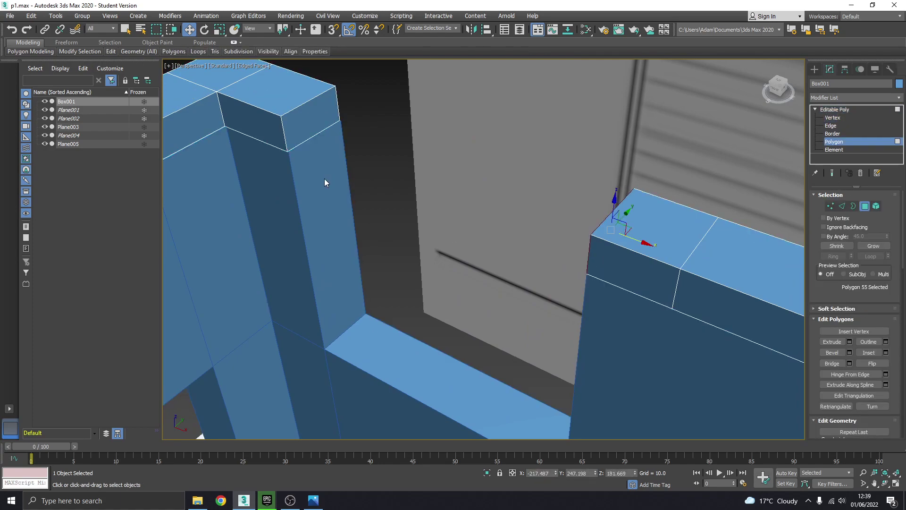
left_click(836, 109)
left_click(296, 255)
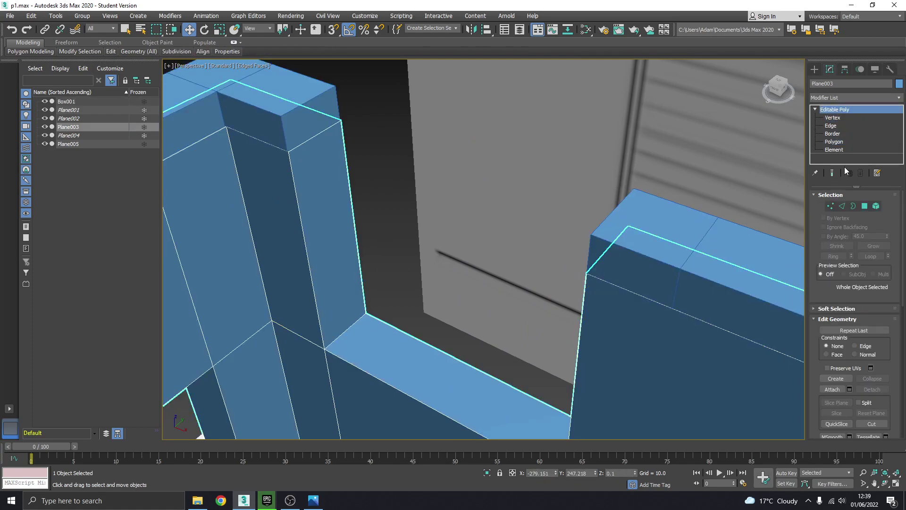
left_click(832, 142)
left_click(311, 250)
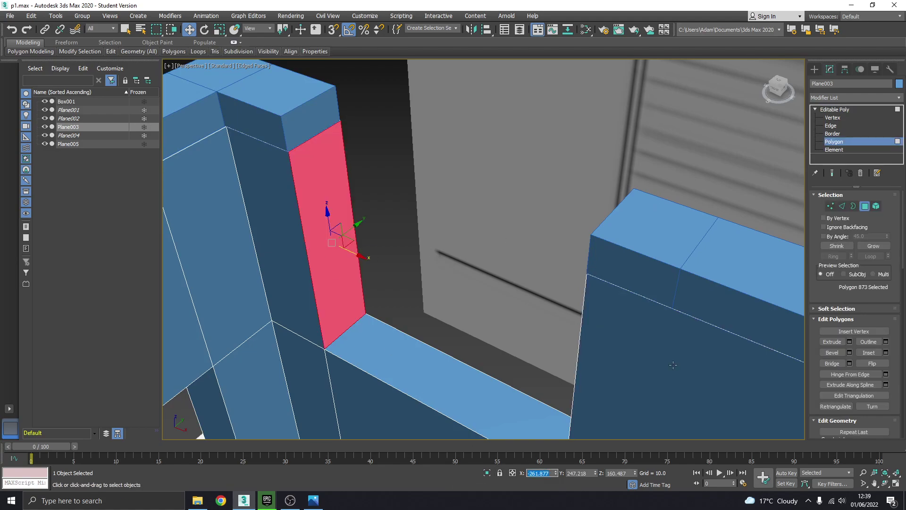
Set the X coordinate of the slab's end face above that wall end to -261.877.
left_click(840, 110)
left_click(308, 104)
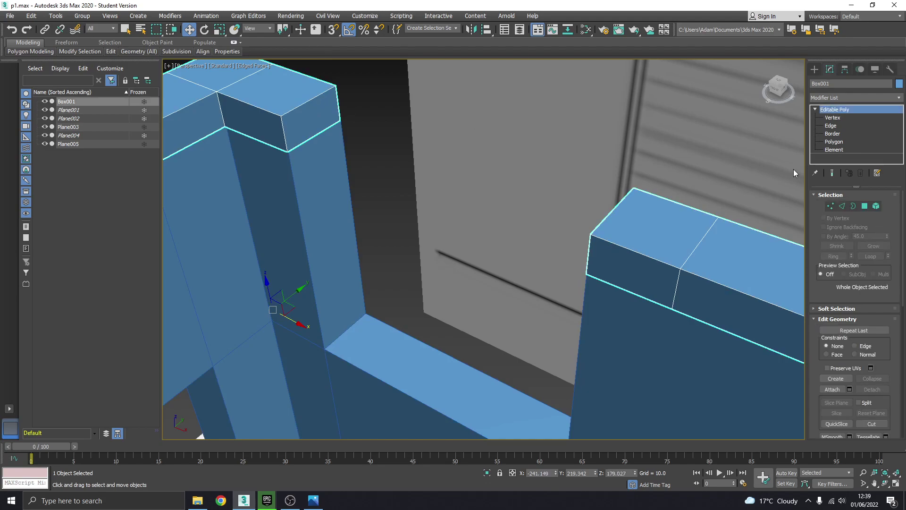
left_click(838, 144)
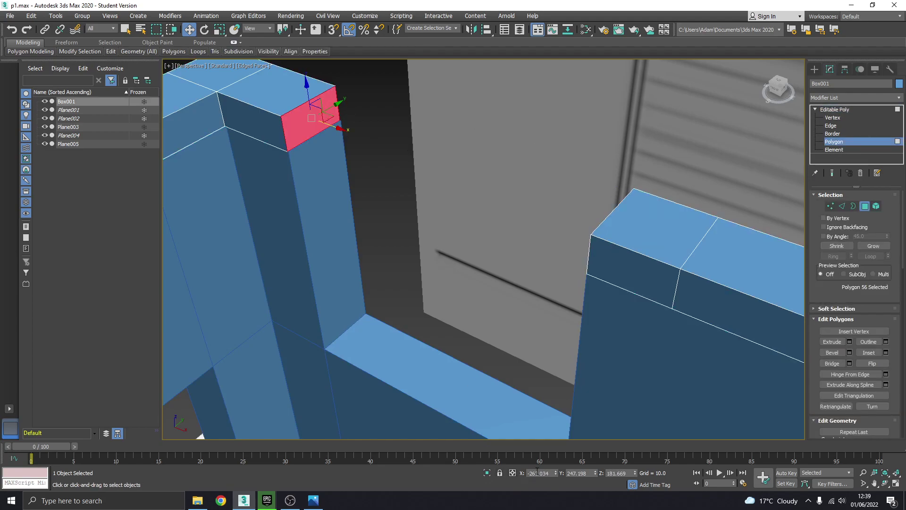
key("Return")
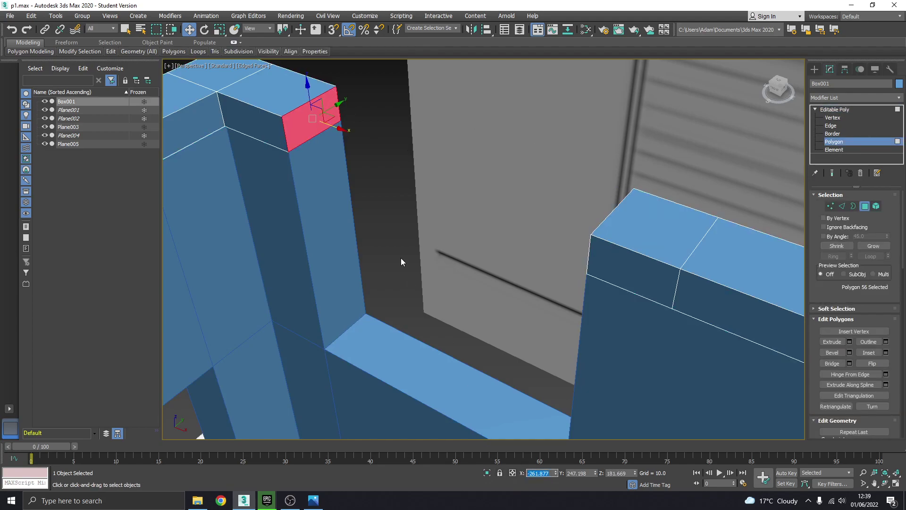
Leave the slab's polygon editing level and deselect the slab.
left_click(401, 257)
scroll(392, 255, "down", 8)
middle_click_drag(390, 255, 526, 244, "alt")
scroll(526, 244, "down", 3)
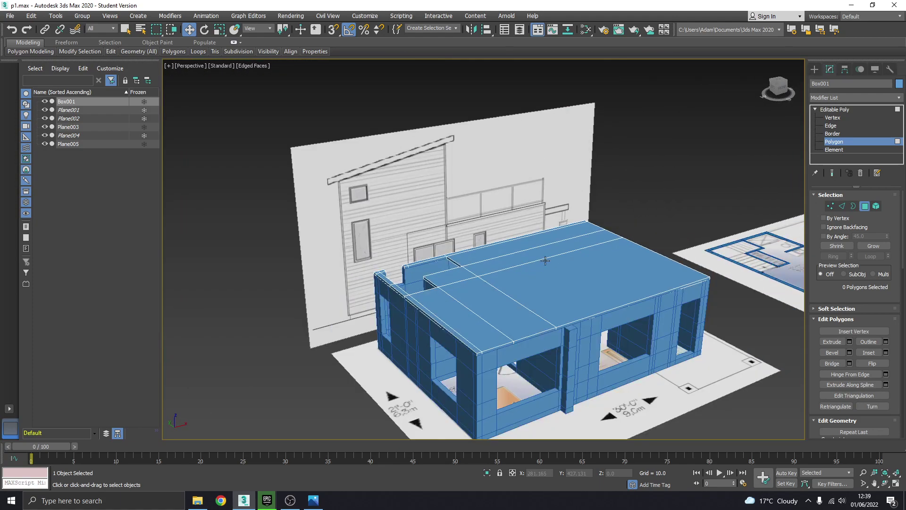
left_click(834, 109)
middle_click_drag(710, 182, 649, 186)
left_click(649, 187)
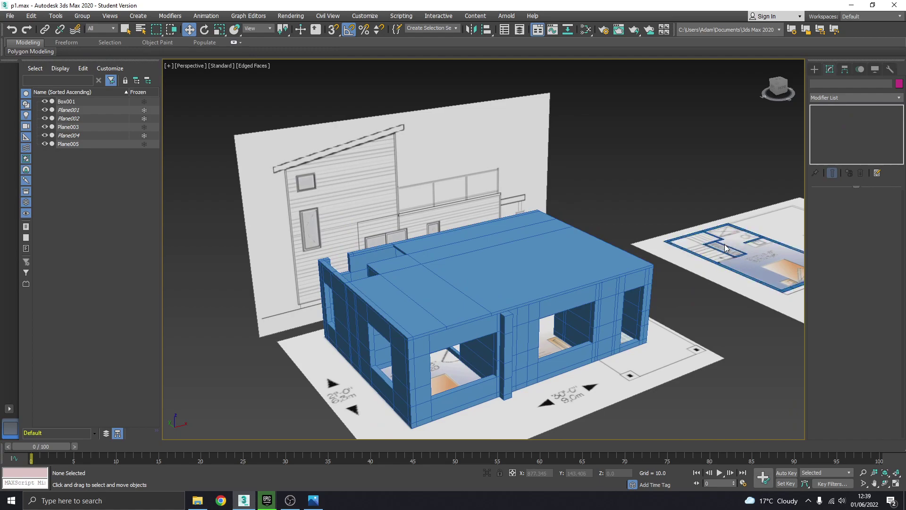
Move the flat upper-floor wall outline from its floor plan over the house and raise it to about Z 188.7.
left_click(740, 228)
middle_click_drag(705, 267, 636, 285, "alt")
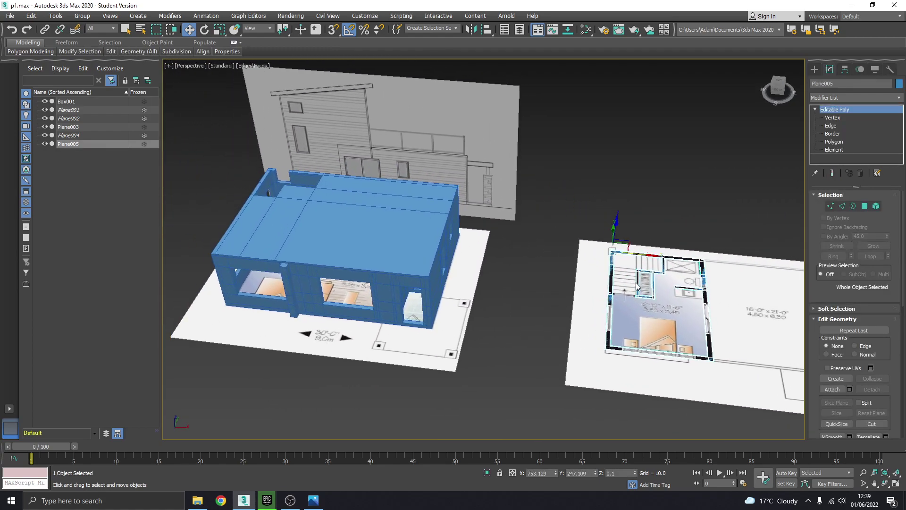
left_click_drag(651, 255, 322, 254)
middle_click_drag(335, 272, 395, 253, "alt")
left_click_drag(294, 221, 288, 158)
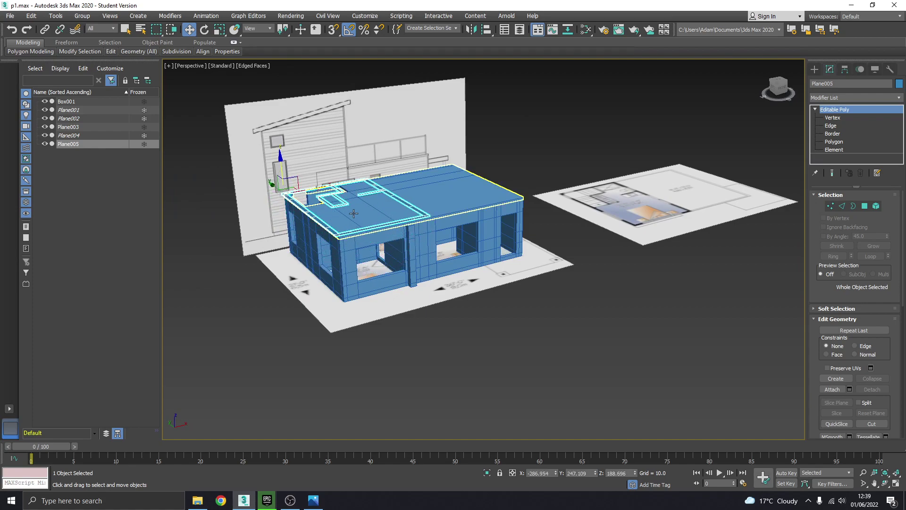
In the top view, shift the upper-floor wall outline along X to about -279 to meet the slab's outer edge.
scroll(383, 253, "up", 5)
scroll(383, 254, "up", 2)
scroll(366, 251, "down", 2)
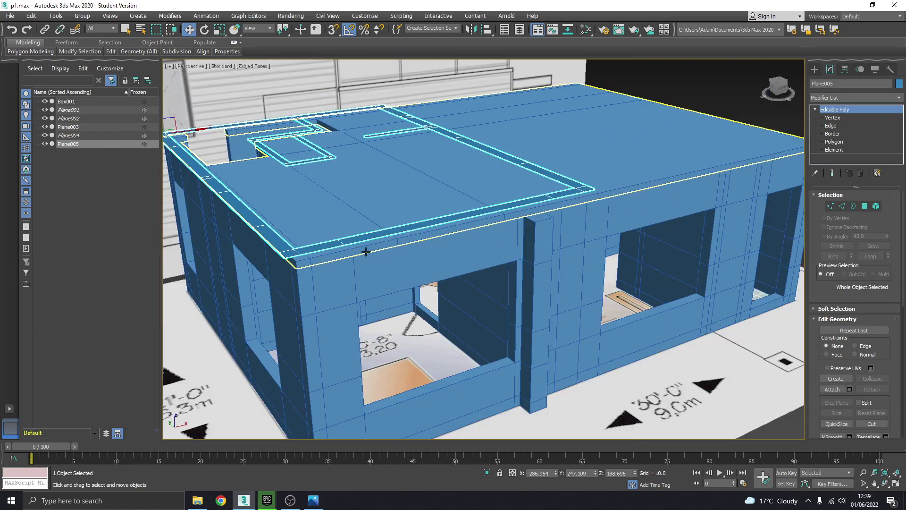
middle_click_drag(299, 238, 452, 332)
scroll(274, 198, "up", 4)
middle_click_drag(269, 200, 324, 217)
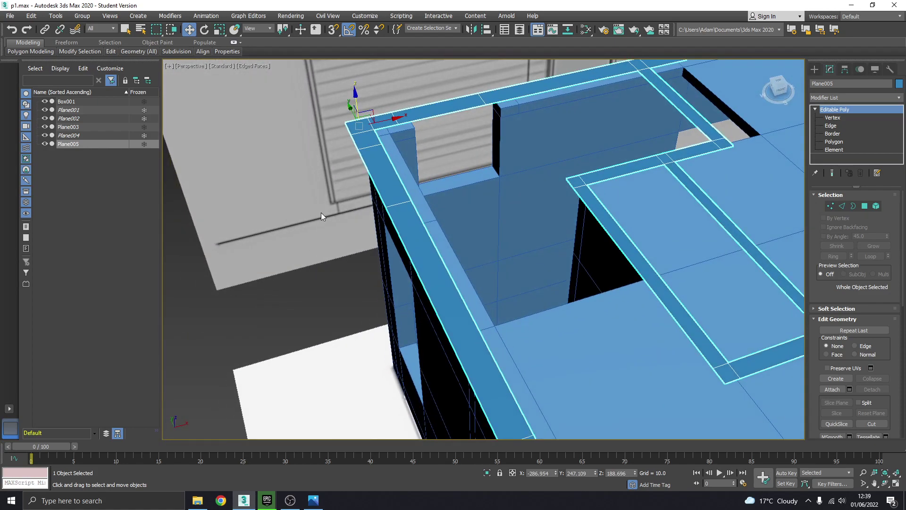
left_click(896, 483)
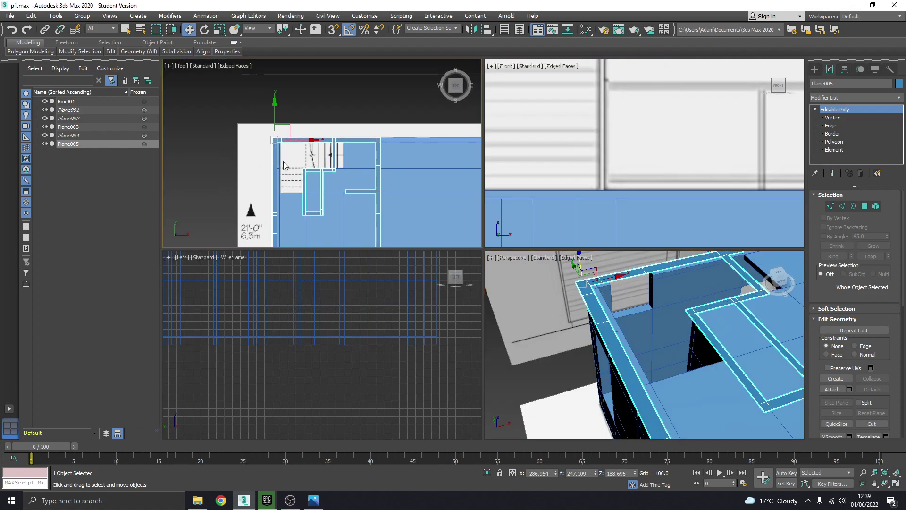
left_click(896, 483)
scroll(344, 202, "up", 6)
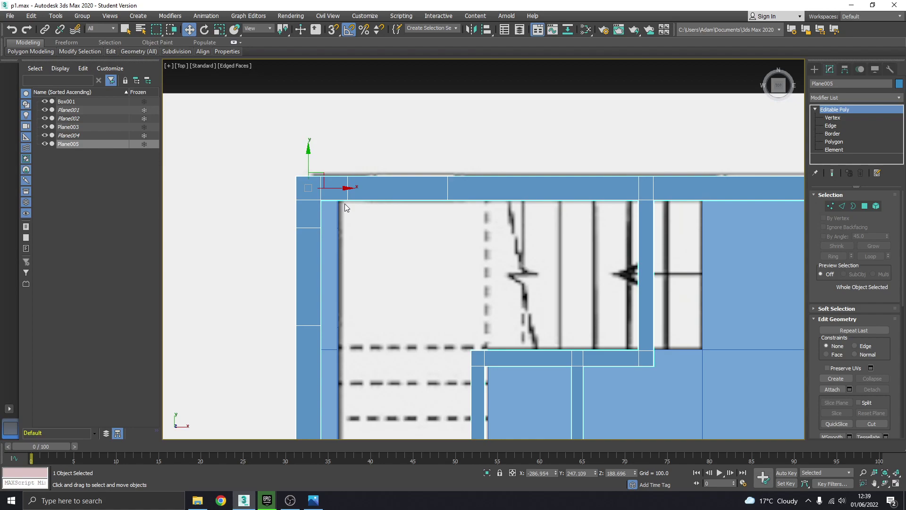
left_click_drag(354, 244, 405, 248)
scroll(360, 233, "up", 5)
middle_click_drag(360, 232, 459, 281)
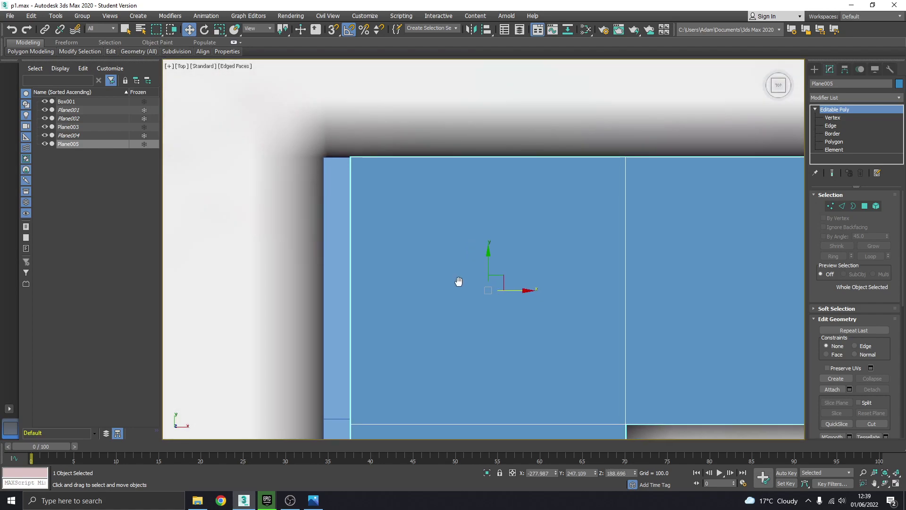
left_click_drag(513, 289, 489, 289)
Fine-tune the wall outline's corner against the slab's corner, at about X -279.05 and Y 247.08.
scroll(451, 289, "up", 3)
middle_click_drag(421, 287, 560, 349)
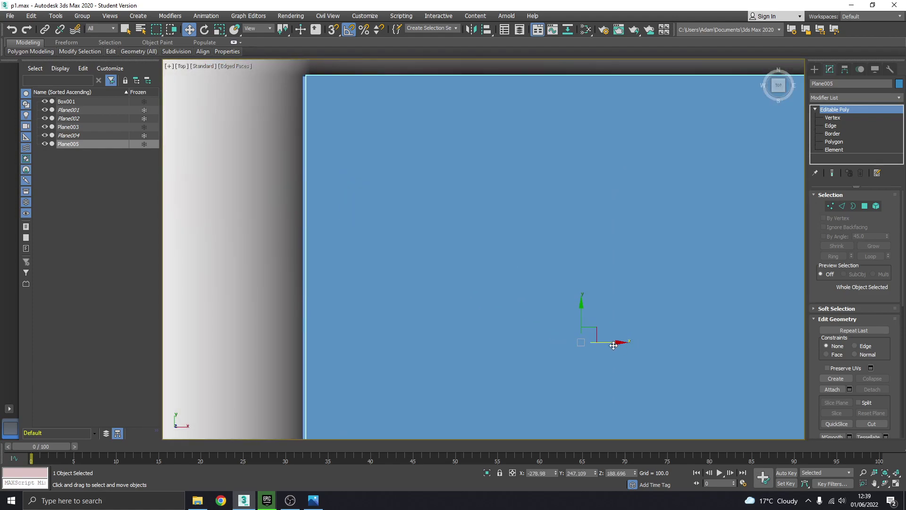
left_click_drag(606, 342, 604, 342)
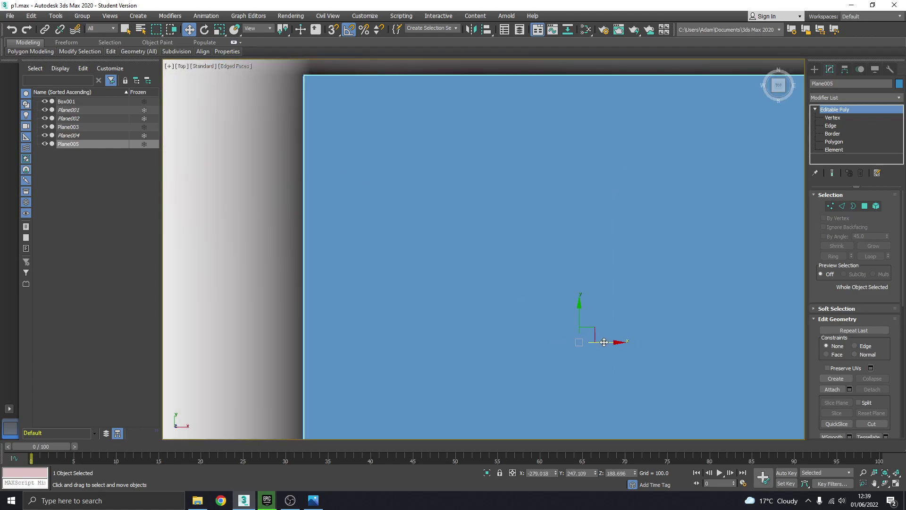
scroll(604, 342, "up", 2)
middle_click_drag(604, 342, 724, 417)
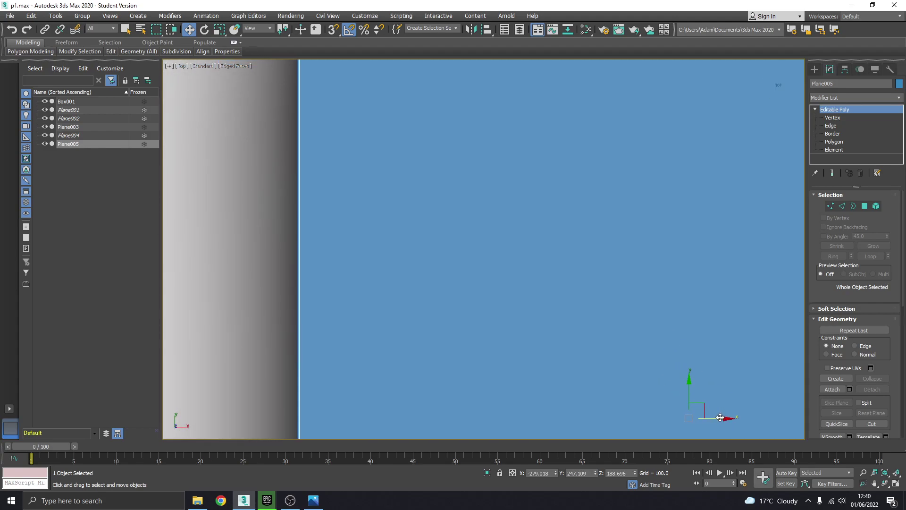
scroll(639, 348, "down", 3)
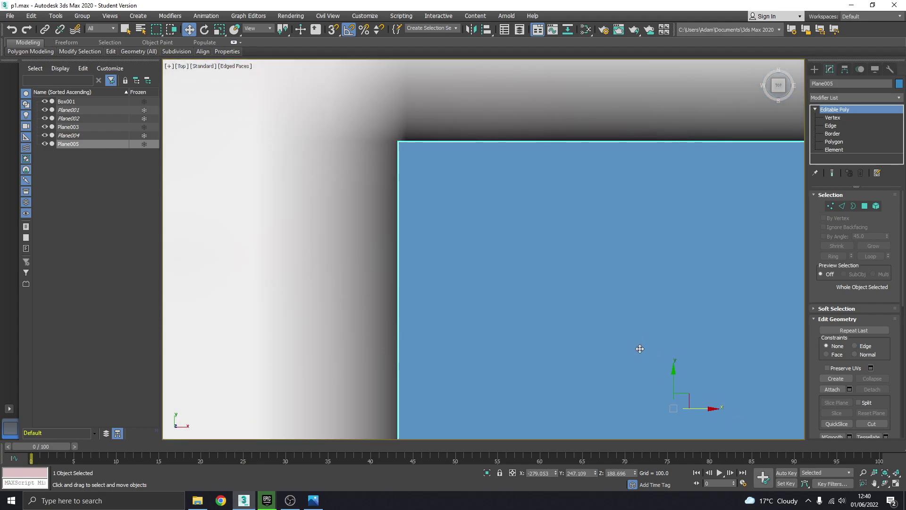
left_click_drag(676, 384, 678, 385)
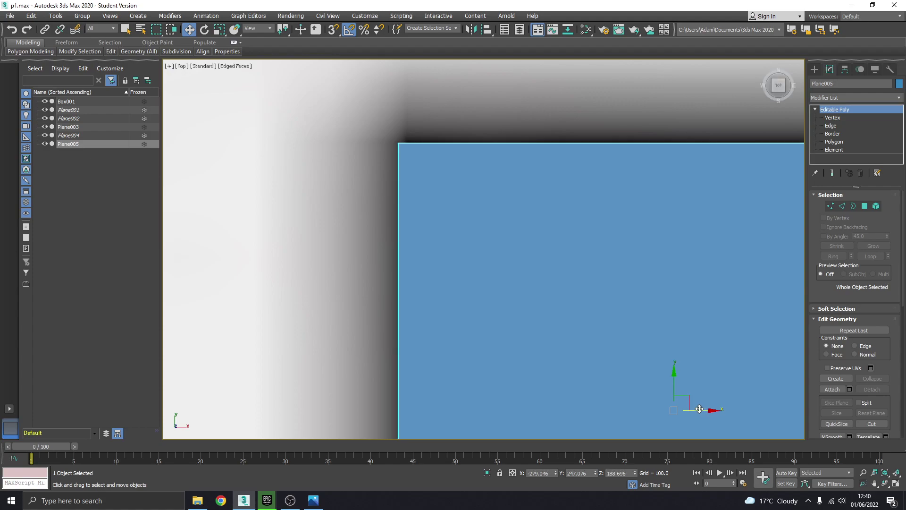
scroll(546, 290, "down", 5)
scroll(546, 289, "down", 6)
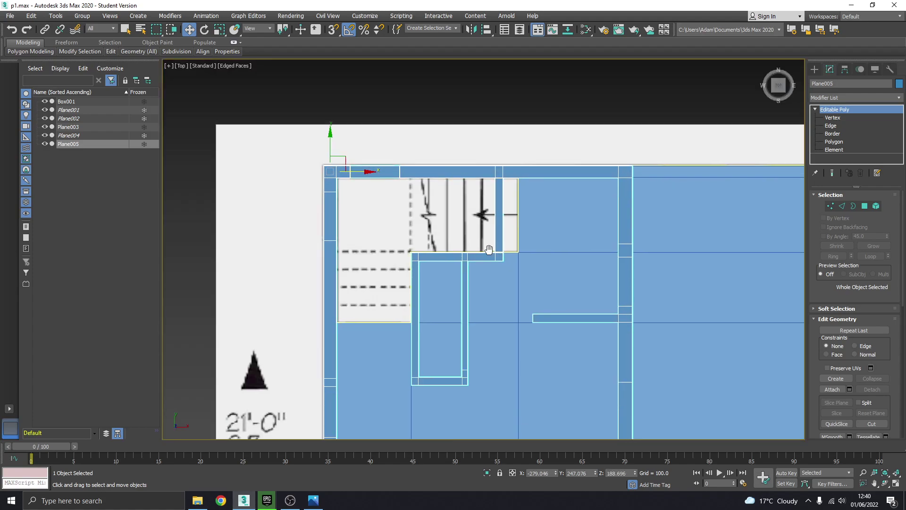
In the perspective view, lower the upper-floor wall outline onto the slab's top surface, at about Z 184.3.
key("alt+w")
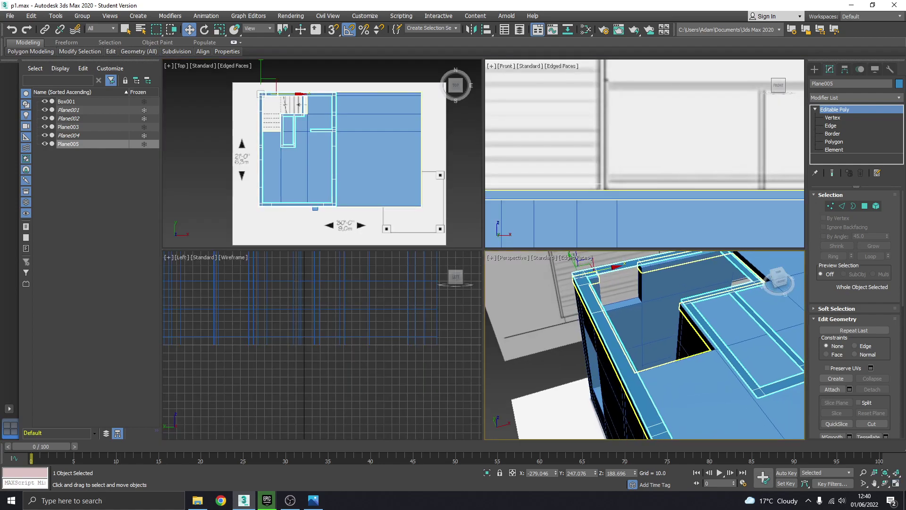
left_click(895, 483)
middle_click_drag(486, 296, 584, 294, "alt")
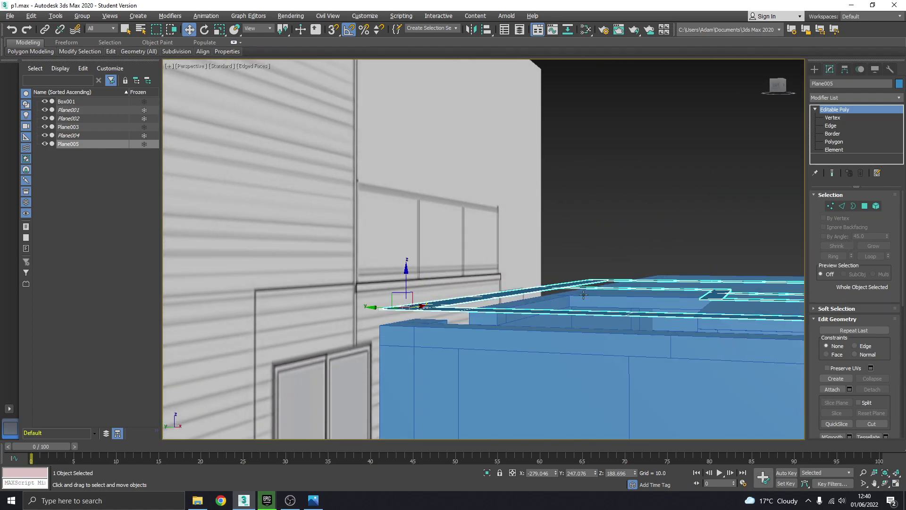
middle_click_drag(439, 294, 445, 285)
middle_click_drag(479, 210, 481, 214)
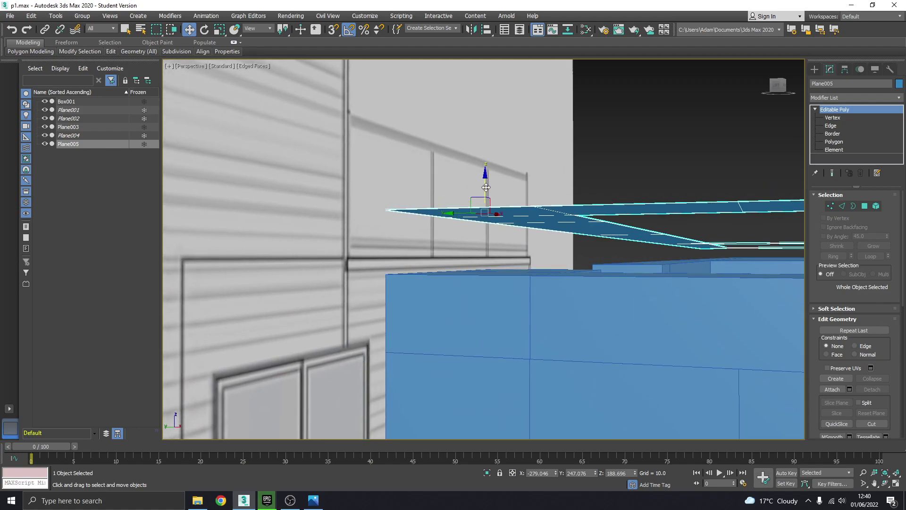
left_click_drag(487, 189, 487, 254)
Select all polygons of the upper-floor wall outline resting on the slab.
scroll(488, 254, "down", 3)
middle_click_drag(489, 254, 583, 285, "alt")
scroll(583, 285, "down", 4)
middle_click_drag(631, 268, 494, 268)
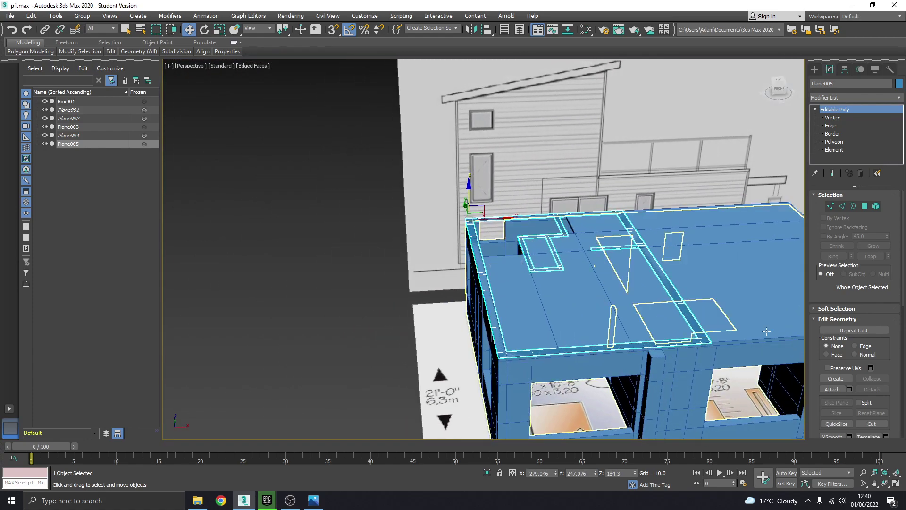
left_click(834, 142)
middle_click_drag(709, 229, 661, 233)
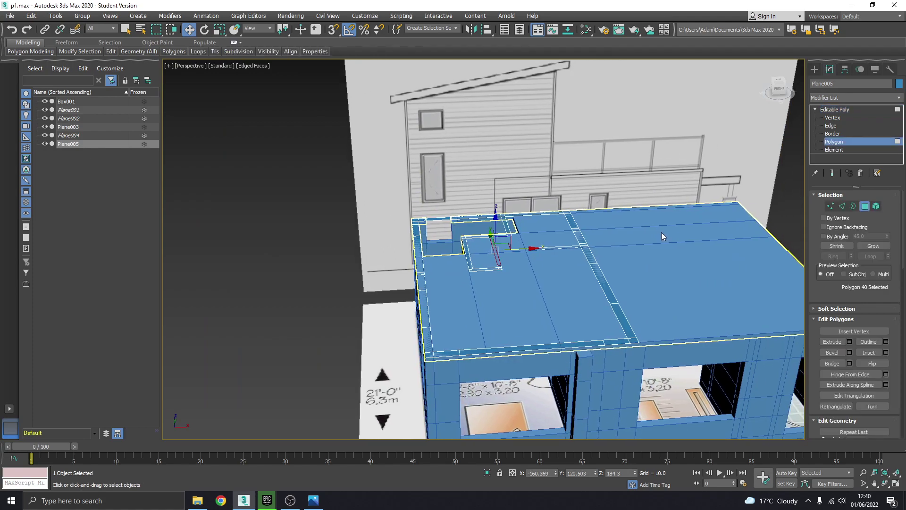
double_click(589, 248)
mouse_move(589, 248)
middle_mouse_down("alt")
mouse_move(560, 258)
mouse_move(587, 258)
middle_mouse_up("alt")
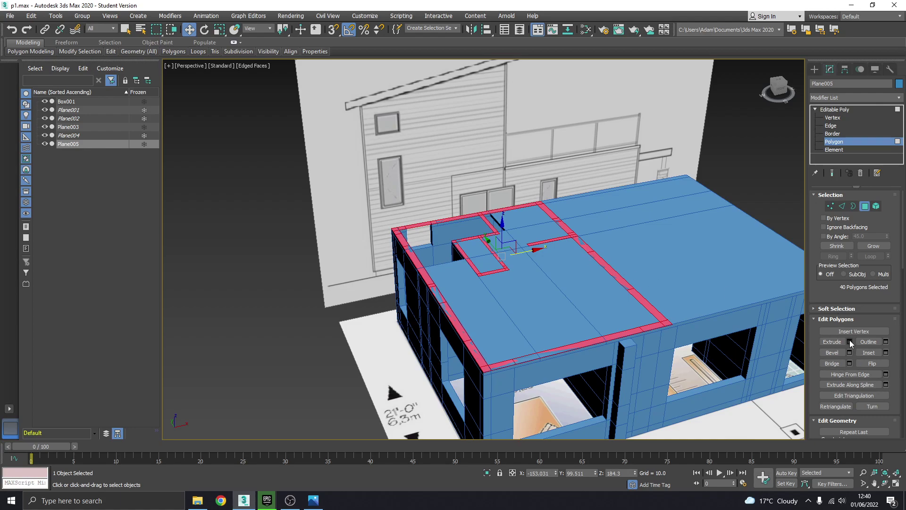
Extrude the upper-floor wall polygons by 56.204 to the lower window's top edge, using the elevation drawing in the front view.
key("shift+e")
middle_click_drag(592, 259, 644, 250, "alt")
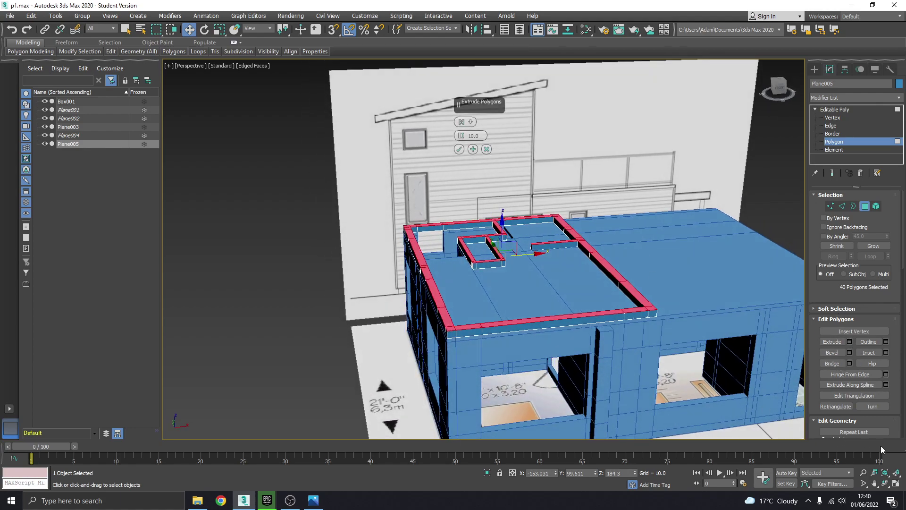
left_click(896, 483)
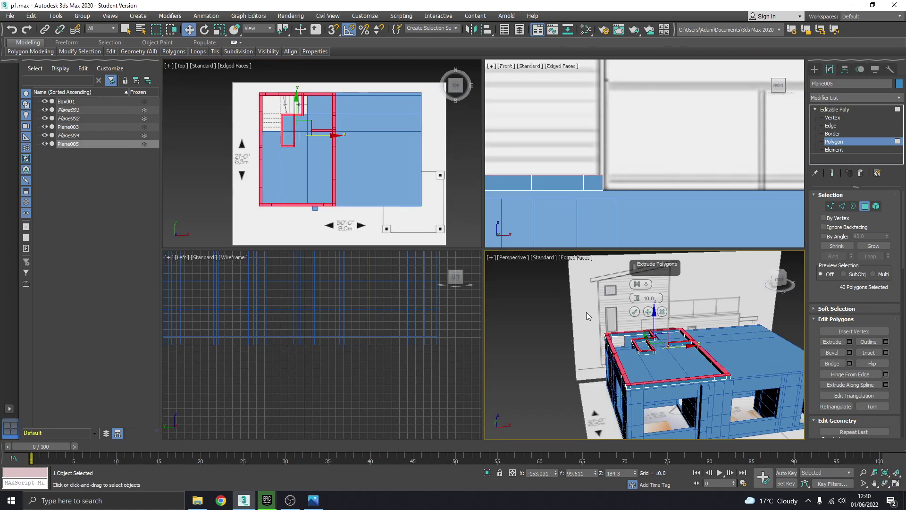
scroll(607, 166, "down", 5)
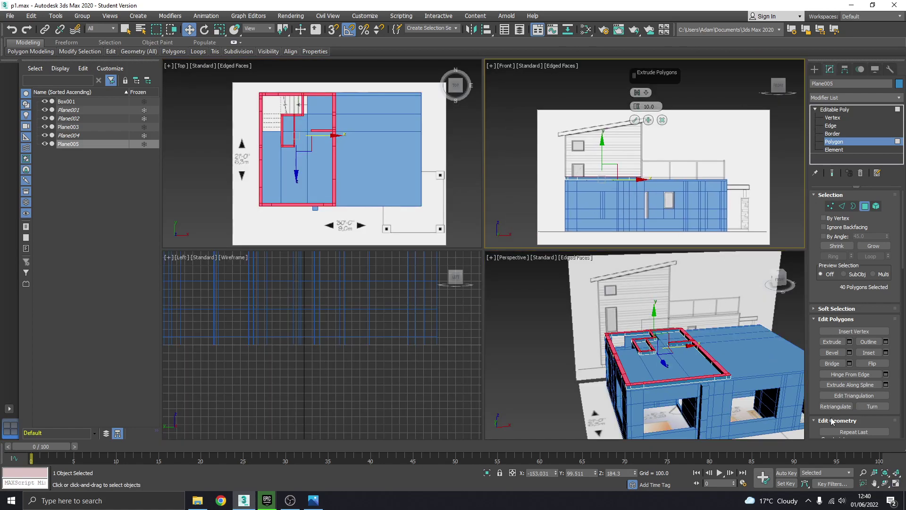
left_click(896, 484)
scroll(463, 234, "up", 5)
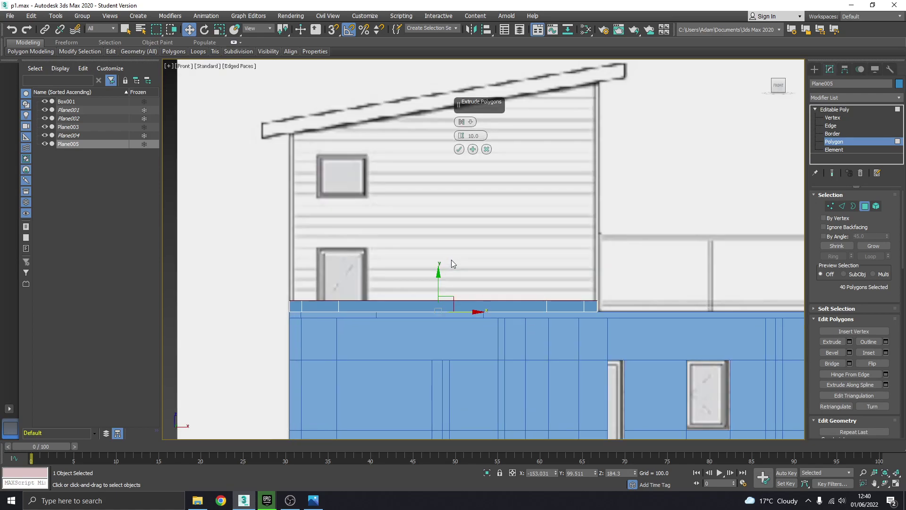
left_click_drag(461, 138, 471, 84)
left_click(458, 149)
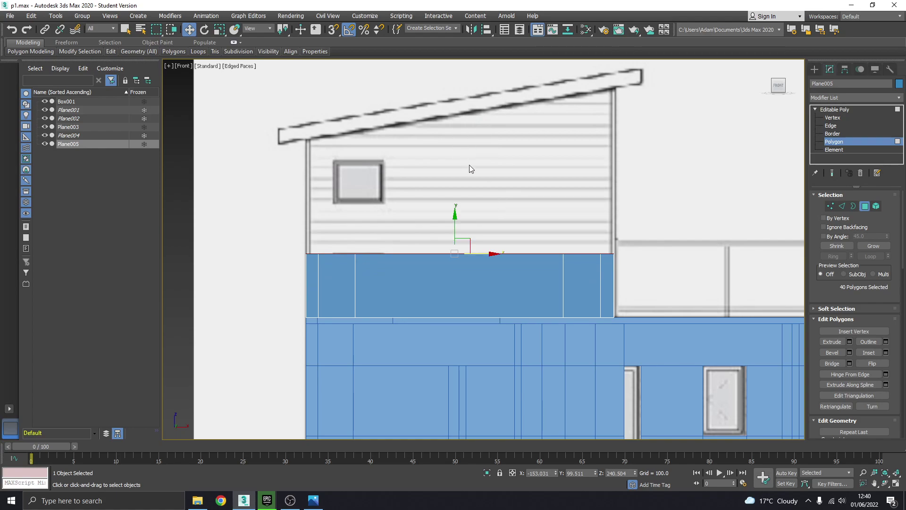
Extrude the upper-floor walls another 44.965 to reach the bottom edge of the upper window in the elevation drawing.
middle_click_drag(469, 165, 484, 194)
left_click(849, 341)
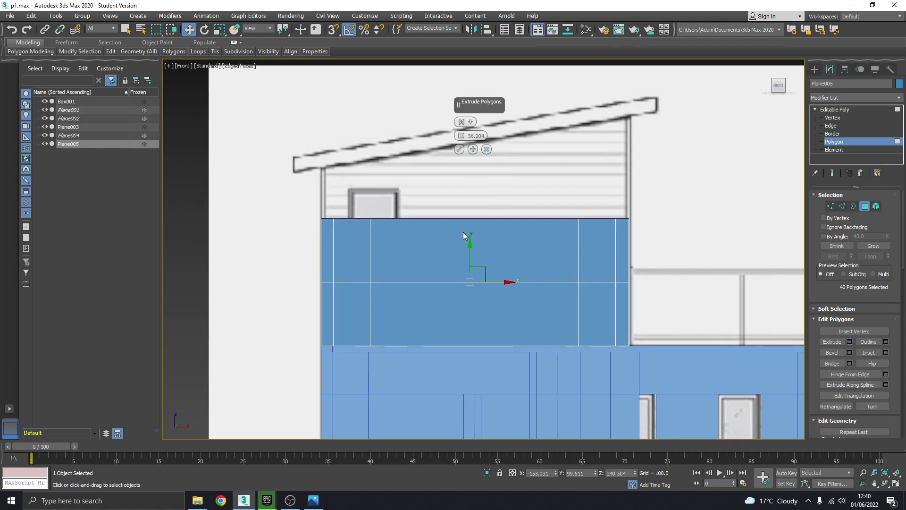
mouse_move(461, 135)
left_mouse_down()
mouse_move(457, 193)
mouse_move(461, 141)
left_mouse_up()
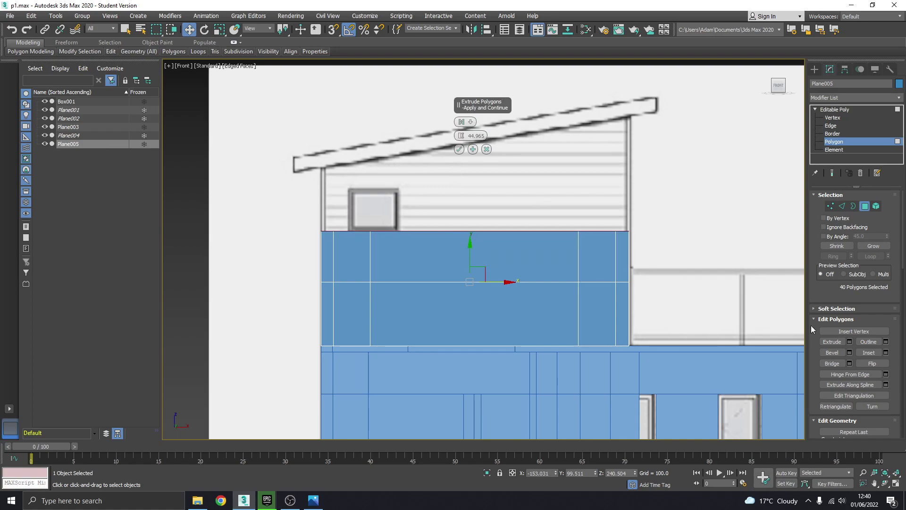
left_click(459, 149)
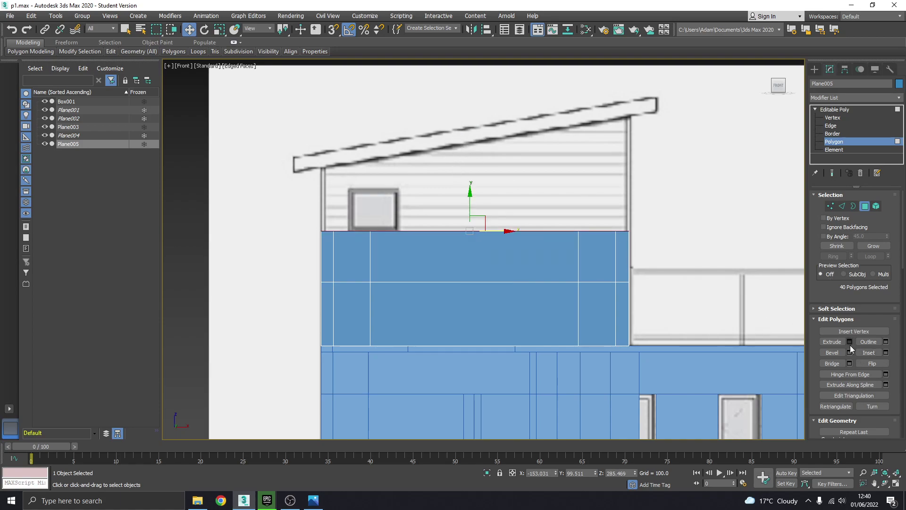
Add a third wall extrusion of 37.472 up to the upper window's top edge.
left_click(849, 342)
left_click_drag(461, 138, 461, 145)
left_click(459, 150)
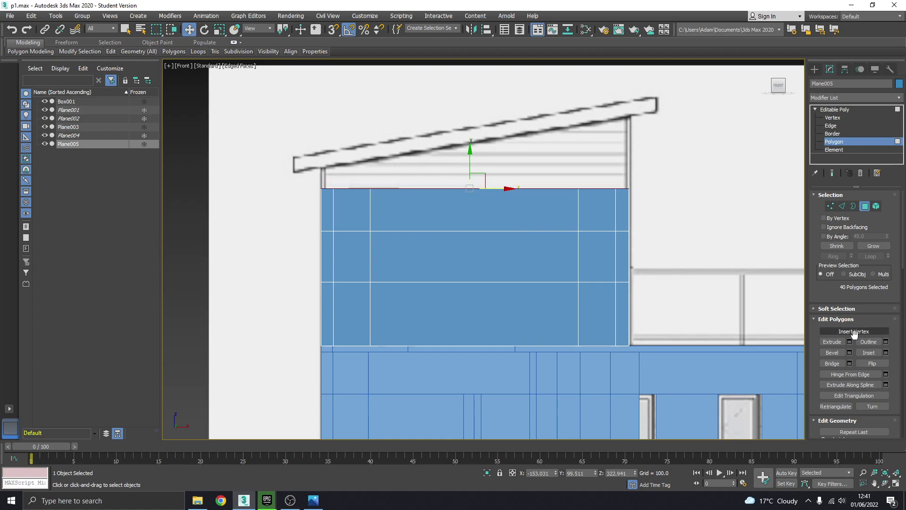
Add a fourth wall extrusion of 18.324 up to the low end of the sloping roof.
left_click(849, 342)
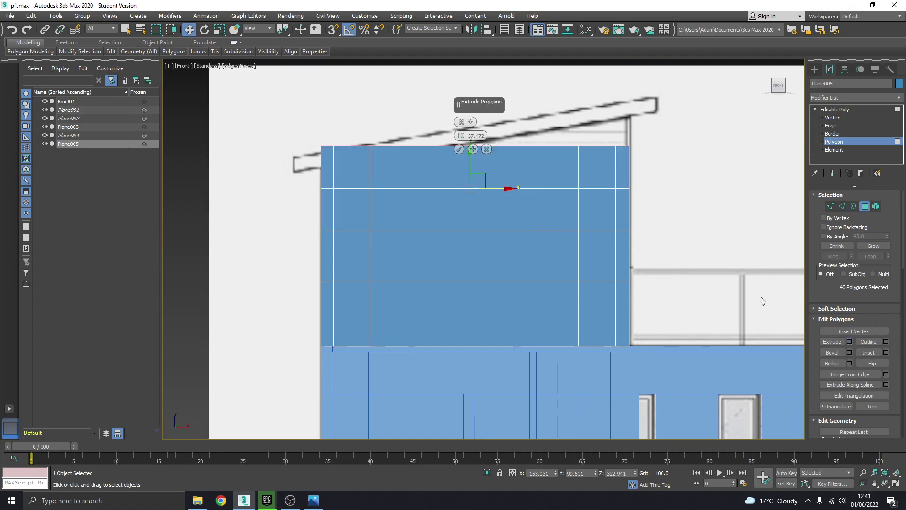
left_click_drag(461, 139, 465, 159)
left_click(459, 150)
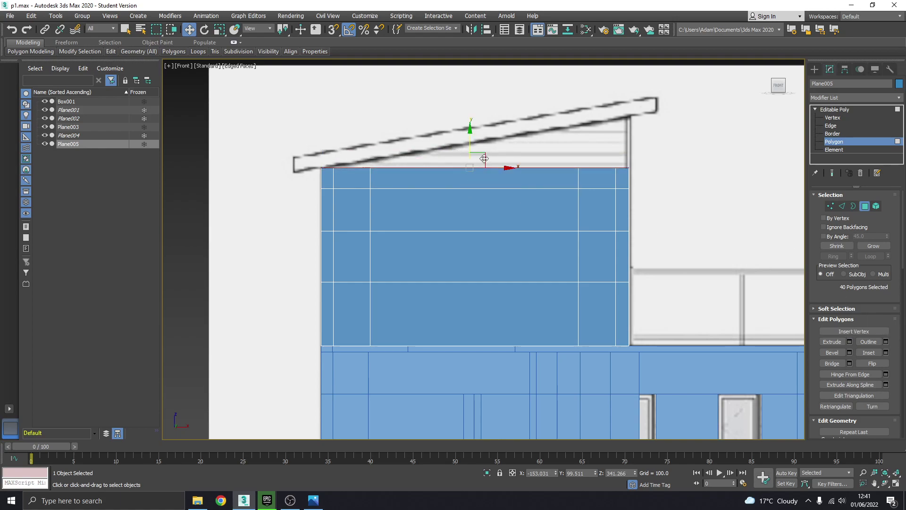
Extrude the wall tops a final 45.797 to the underside of the sloping roof's high end.
left_click(849, 341)
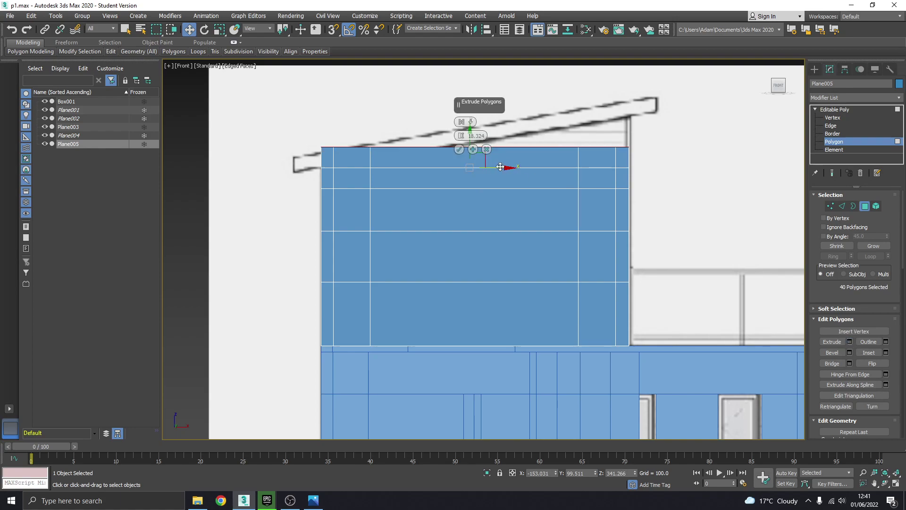
left_click_drag(460, 136, 457, 98)
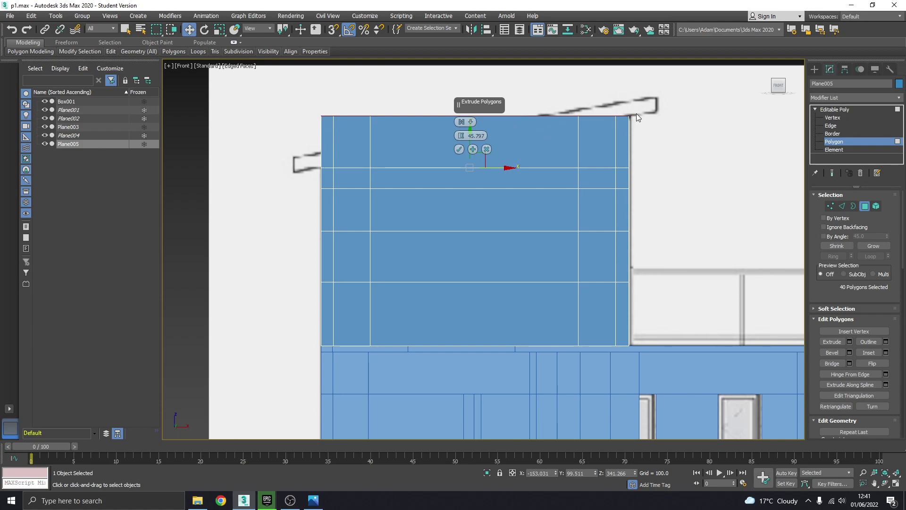
left_click(464, 149)
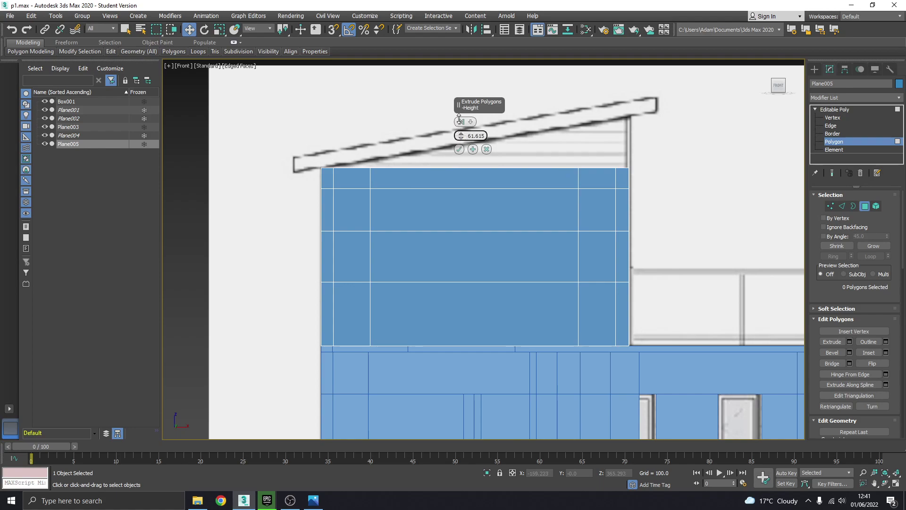
left_click_drag(459, 118, 459, 116)
left_click(486, 149)
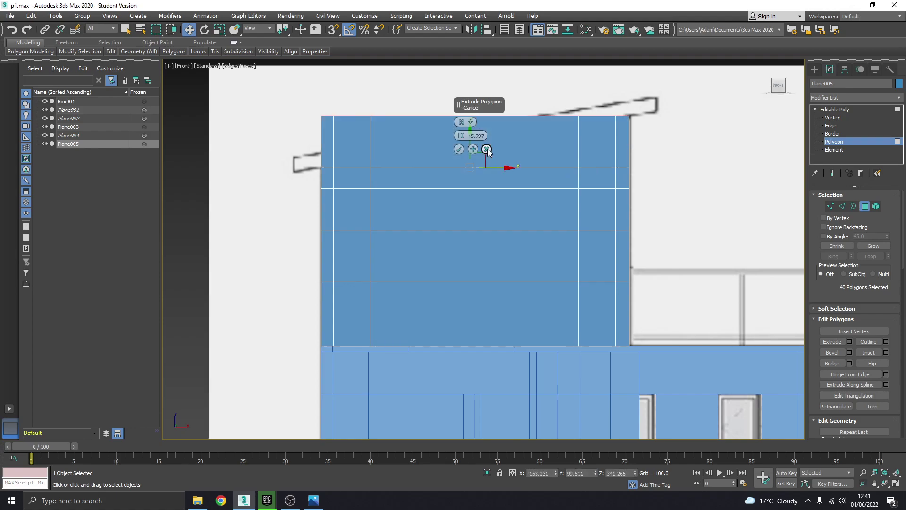
left_click(459, 149)
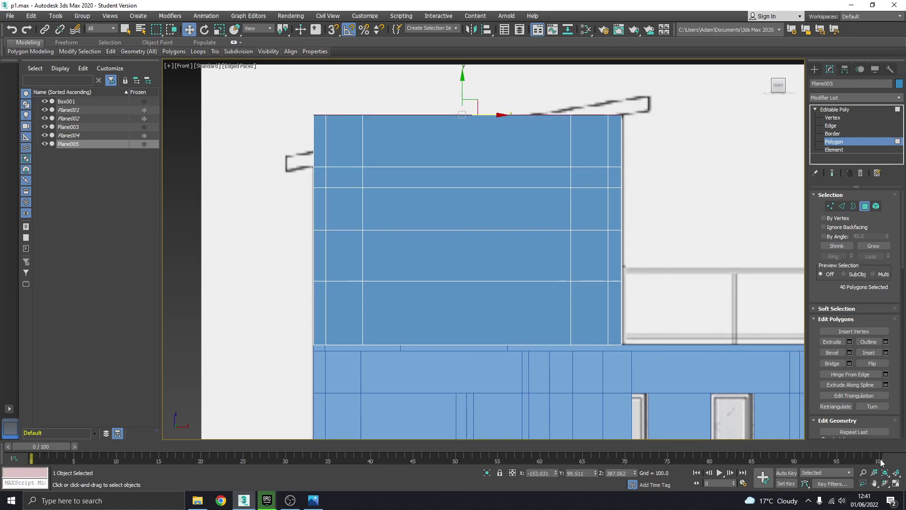
Open reference.jpg from the Arch vis 2 folder and compare its upper-floor windows with the segmented walls in the perspective view.
left_click(896, 484)
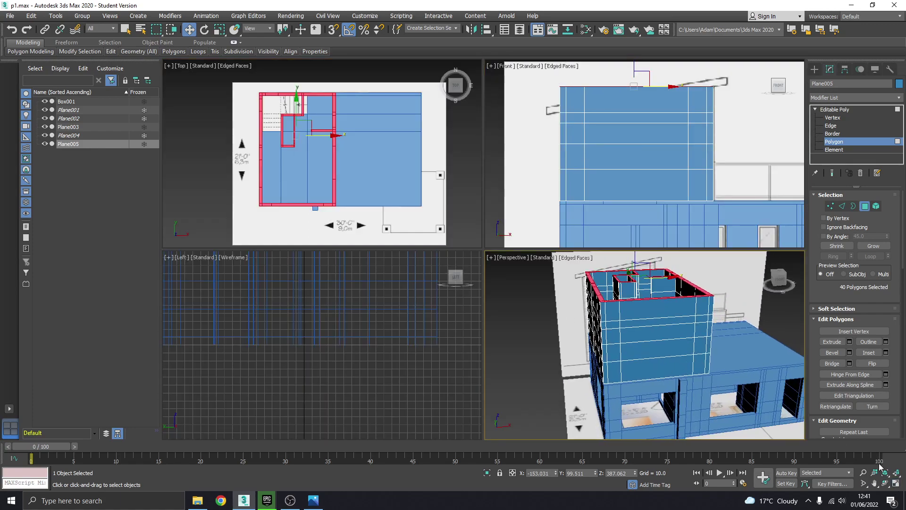
left_click(895, 484)
middle_click_drag(566, 309, 489, 300, "alt")
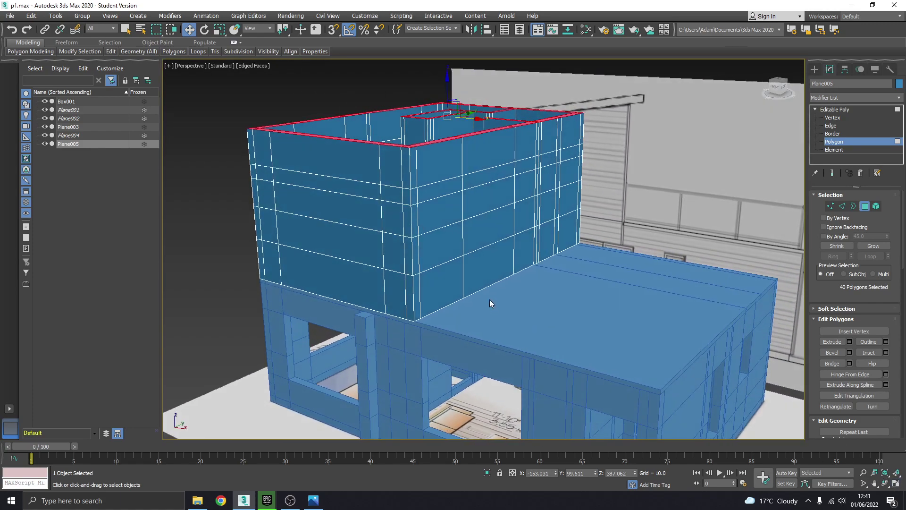
left_click(314, 500)
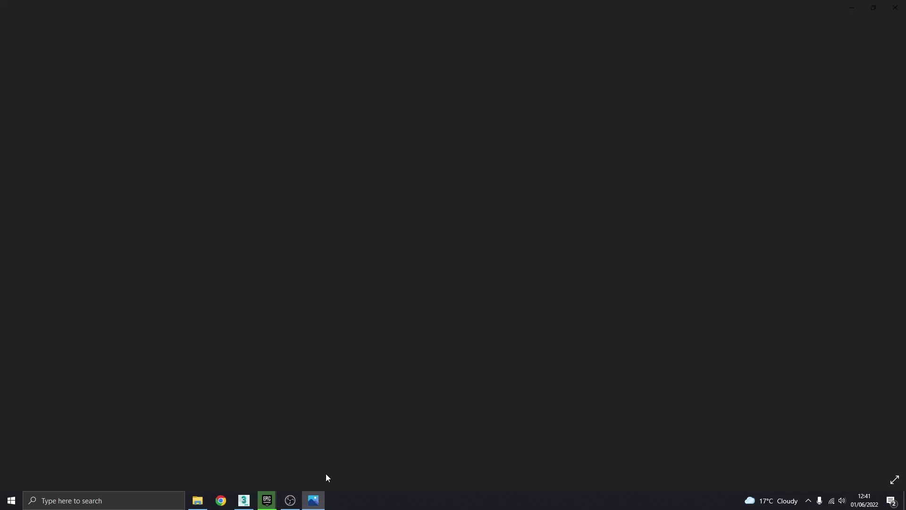
left_click(198, 501)
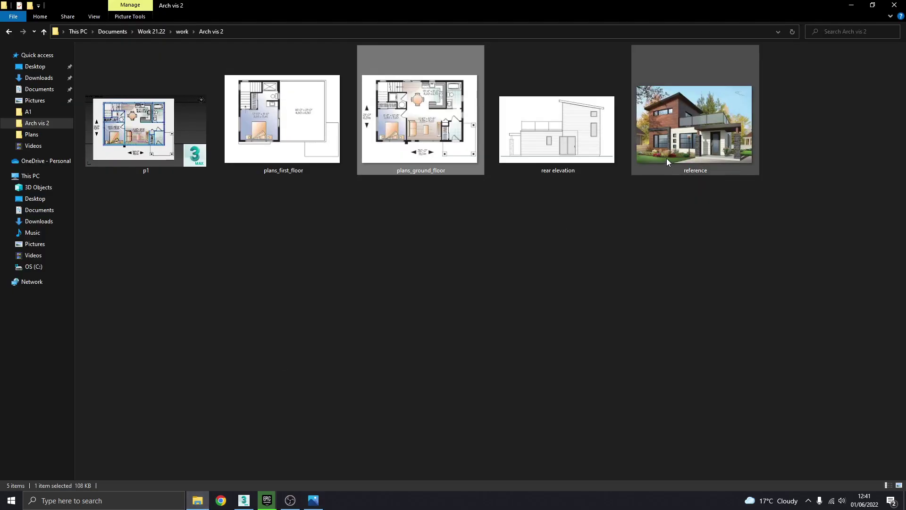
double_click(687, 139)
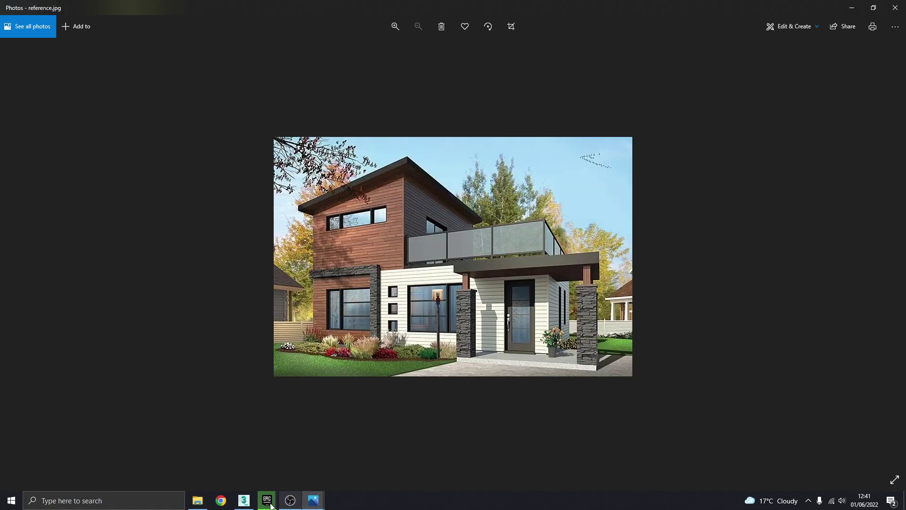
left_click(250, 504)
left_click(352, 209)
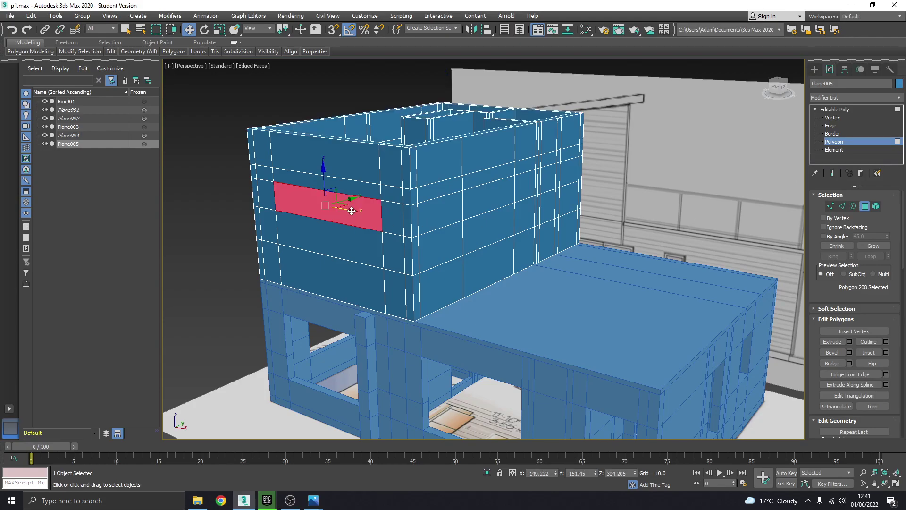
middle_click_drag(365, 254, 384, 239, "alt")
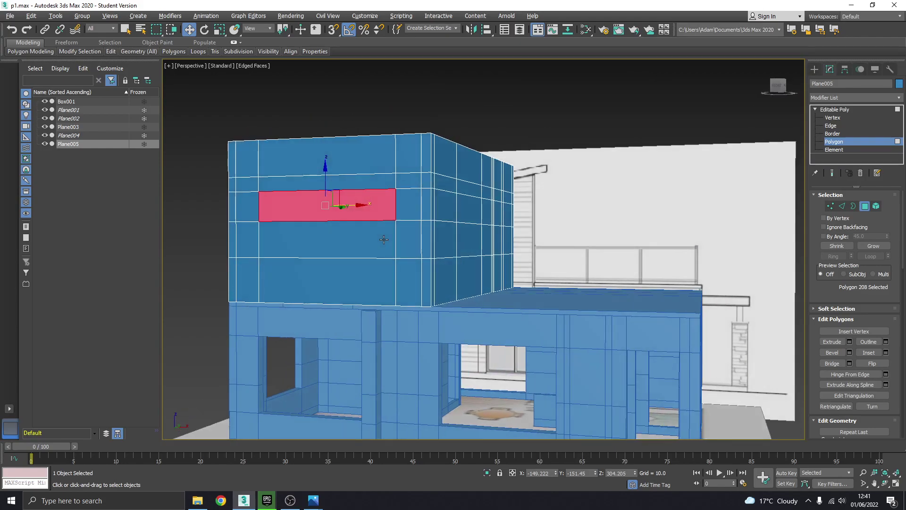
left_click(242, 503)
left_click(243, 503)
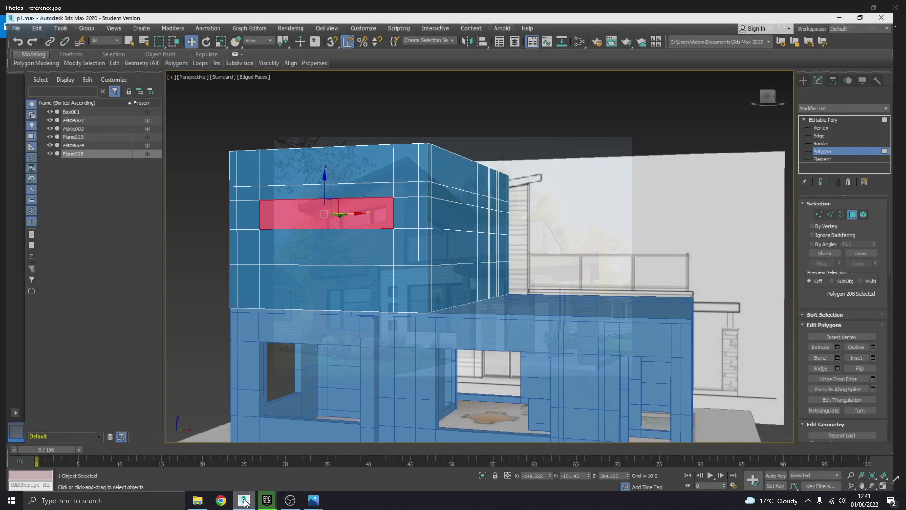
middle_click_drag(319, 397, 352, 289, "alt")
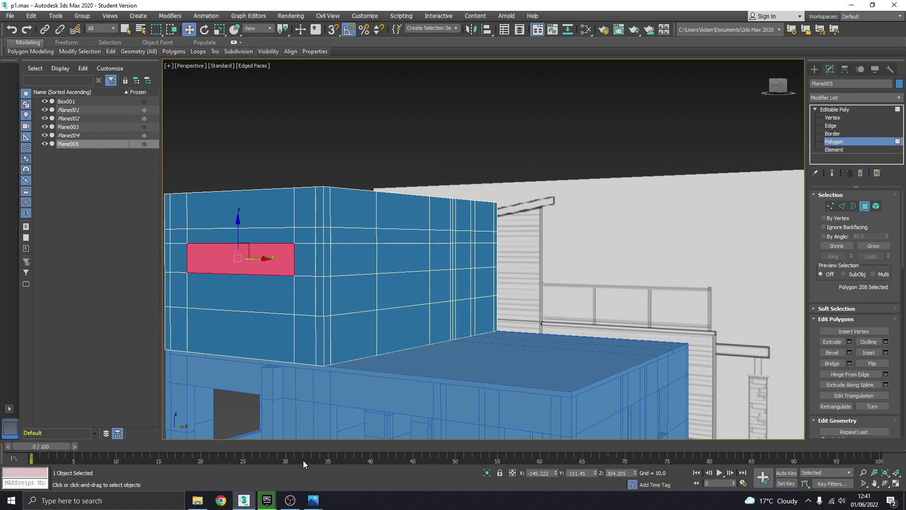
left_click(245, 500)
left_click(245, 501)
Bridge the lowest three outer polygons with the matching inner ones on the wall facing the flat roof to cut the door opening.
left_click(421, 326)
left_click(418, 289, "ctrl")
left_click(415, 266, "ctrl")
middle_click_drag(395, 277, 372, 312, "alt")
middle_click_drag(436, 276, 567, 330, "alt")
left_click(424, 313, "ctrl")
left_click(427, 296, "ctrl")
left_click(439, 284, "ctrl")
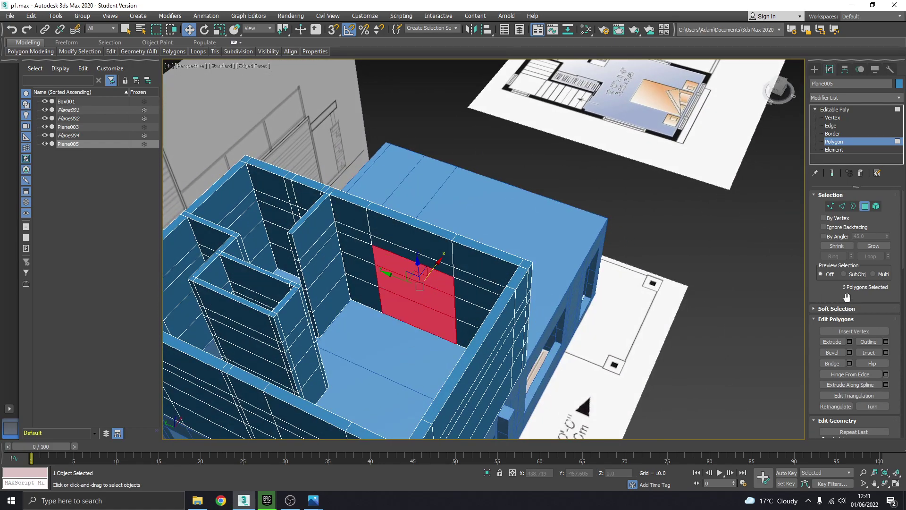
left_click(832, 364)
middle_click_drag(614, 330, 566, 281, "alt")
Bridge the outer and inner polygons two segments high near the rear of the same wall to cut a window opening.
left_click(245, 499)
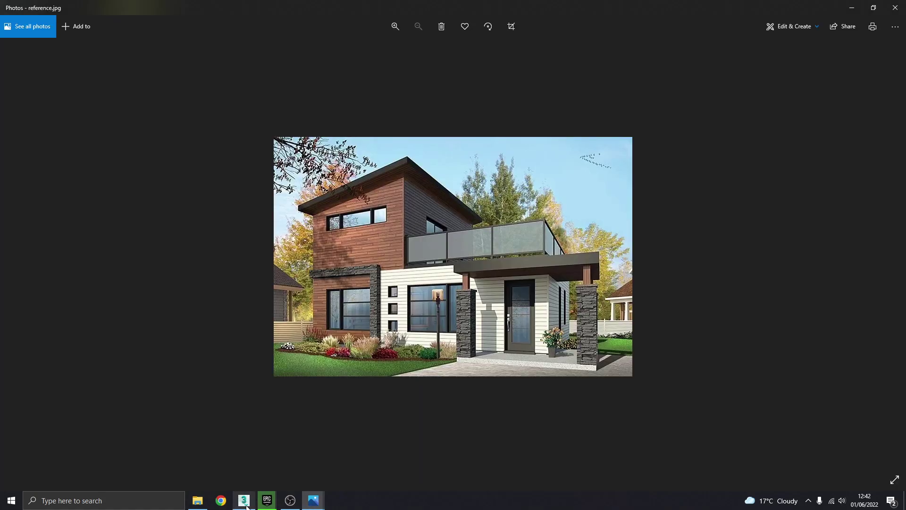
left_click(246, 504)
middle_click_drag(486, 212, 458, 255, "alt")
scroll(457, 255, "down", 4)
middle_click_drag(533, 322, 445, 266)
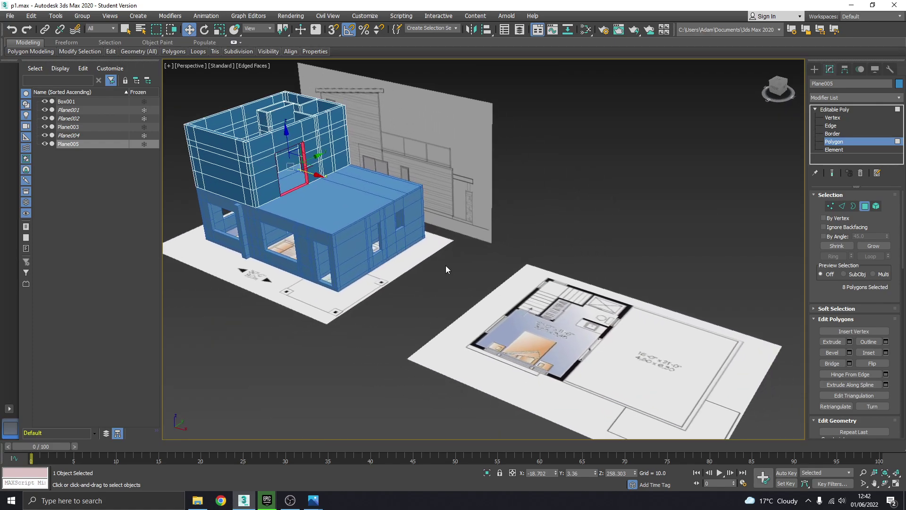
middle_click_drag(376, 227, 451, 274)
scroll(371, 217, "up", 3)
middle_click_drag(415, 221, 317, 185, "alt")
left_click(405, 190)
left_click(408, 210, "ctrl")
left_click(404, 211, "ctrl")
left_click(403, 200, "ctrl")
left_click(828, 366)
middle_click_drag(486, 245, 591, 214, "alt")
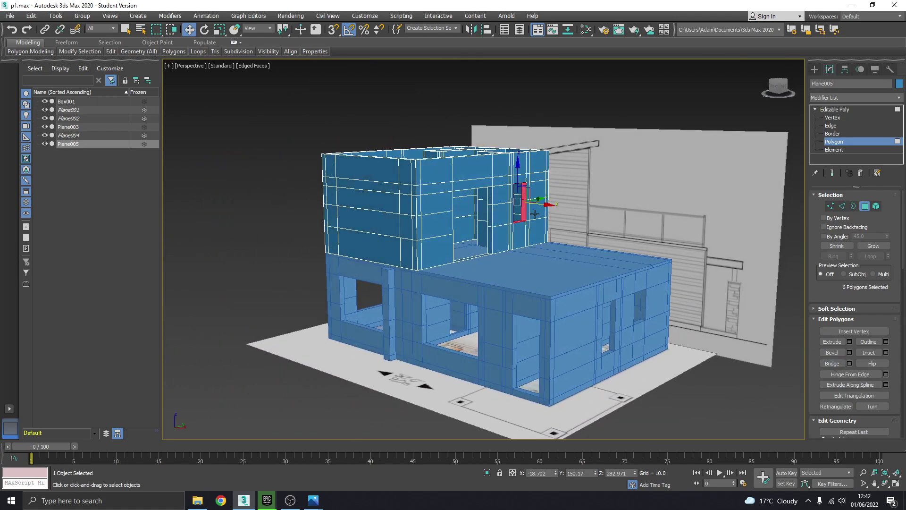
Check the reference photo's front window and bridge the matching outer and inner polygons of the front upper wall to cut that window opening.
left_click(248, 504)
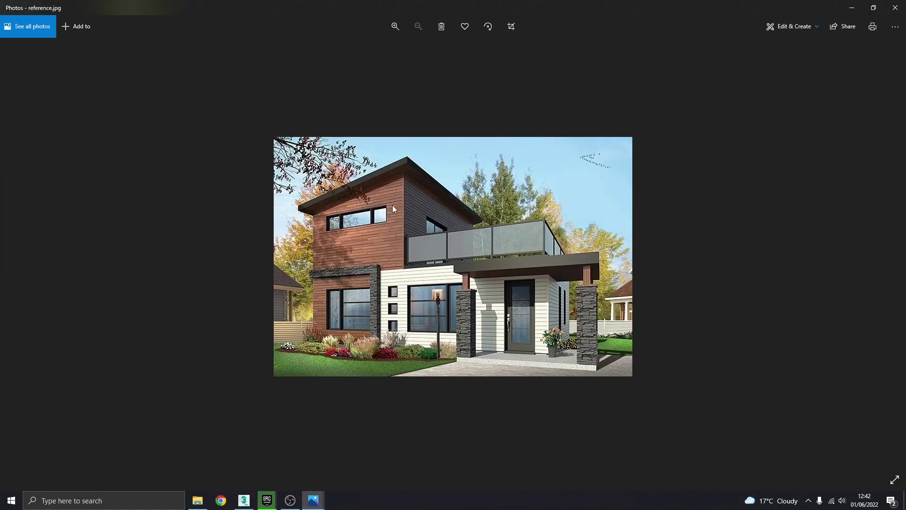
left_click(250, 503)
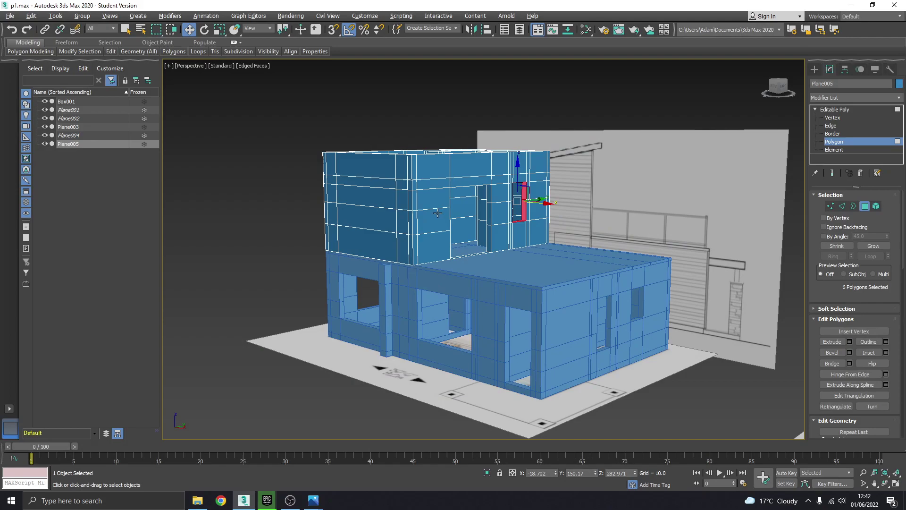
middle_click_drag(437, 213, 344, 255, "alt")
left_click(389, 193)
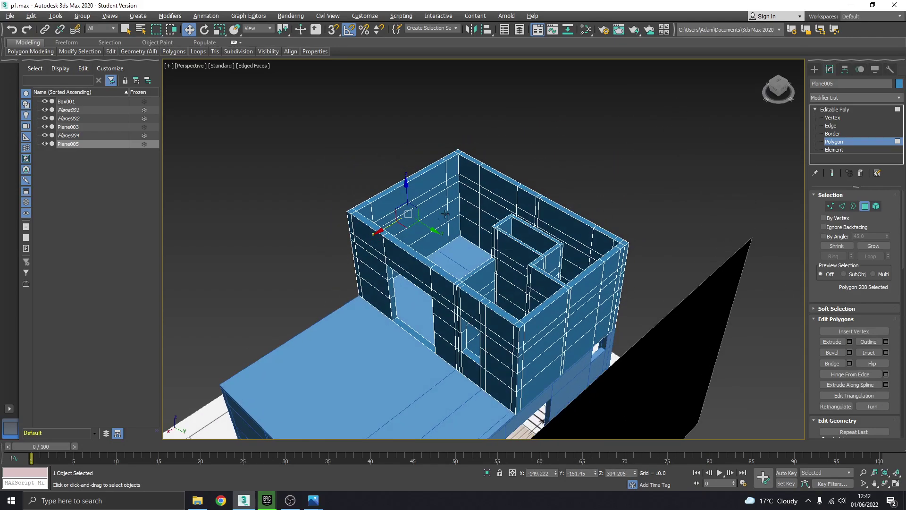
left_click(445, 214, "ctrl")
middle_click_drag(445, 214, 699, 316, "alt")
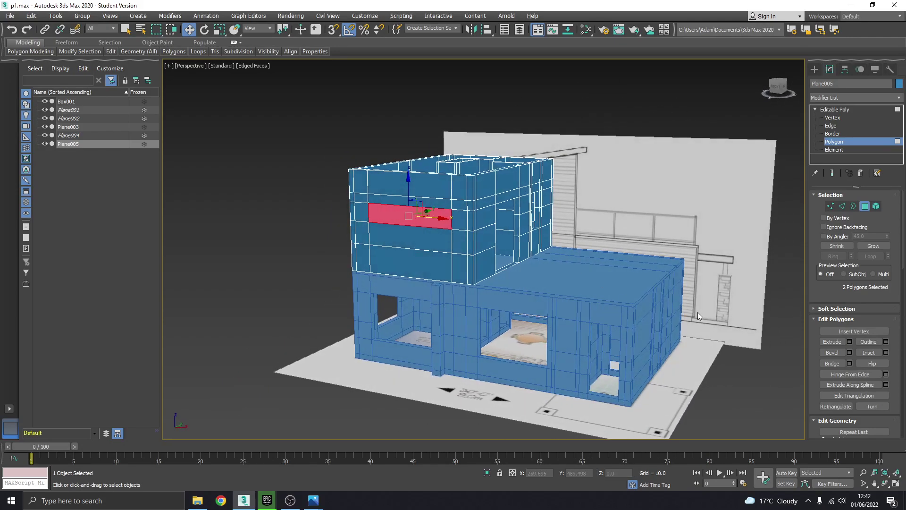
left_click(831, 363)
Bridge two stacked outer polygons with their inner counterparts on the side wall opposite the flat roof to cut the bedroom window shown on the plan.
middle_click_drag(424, 222, 495, 311, "alt")
middle_click_drag(598, 186, 581, 267)
scroll(522, 214, "up", 4)
scroll(452, 219, "down", 2)
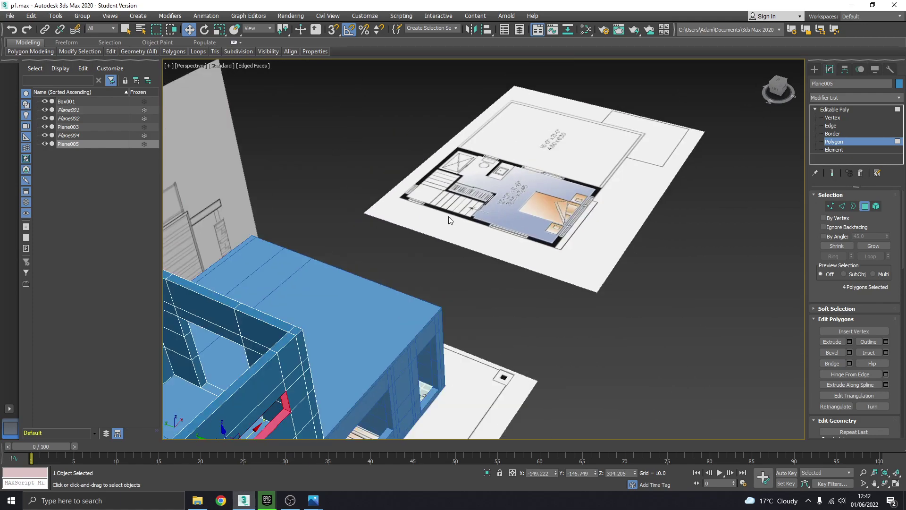
middle_click_drag(448, 217, 558, 161, "alt")
middle_click_drag(356, 317, 351, 308, "alt")
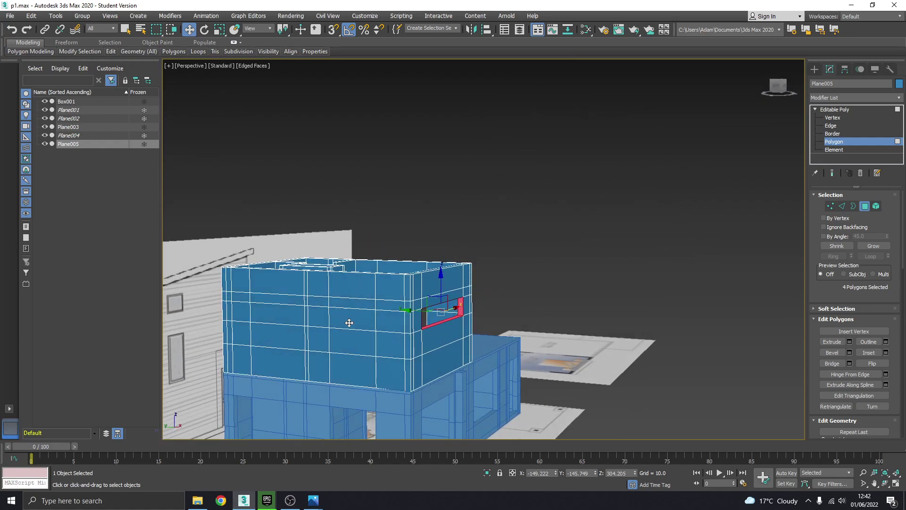
left_click(349, 320)
left_click(352, 338, "ctrl")
middle_click_drag(352, 339, 245, 358, "alt")
left_click(357, 334, "ctrl")
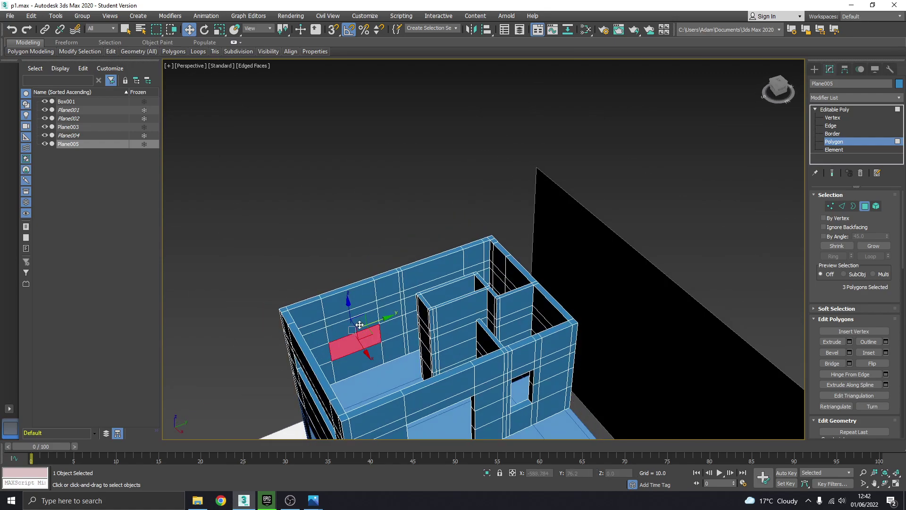
left_click(359, 323, "ctrl")
left_click(842, 363)
Bridge the outer and inner polygons two segments high at the stair-corner end of that side wall to cut the narrow window.
middle_click_drag(566, 307, 389, 317, "alt")
left_click(262, 294)
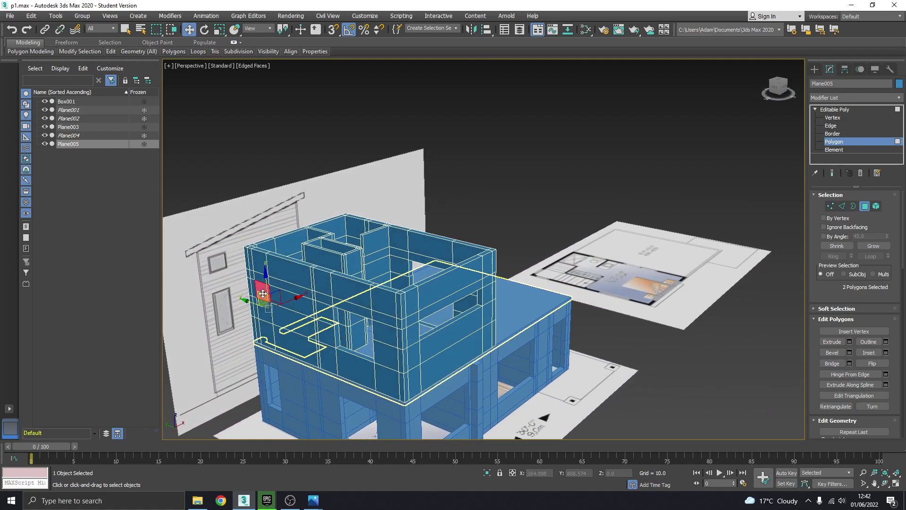
left_click(255, 311)
middle_click_drag(266, 292, 378, 278, "alt")
left_click(270, 301, "ctrl")
left_click(268, 296, "ctrl")
left_click(836, 364)
Bridge the outer and inner polygons on the rear wall near the stair corner to cut the small upper window.
middle_click_drag(495, 331, 288, 307, "alt")
left_click(300, 286)
left_click(306, 287)
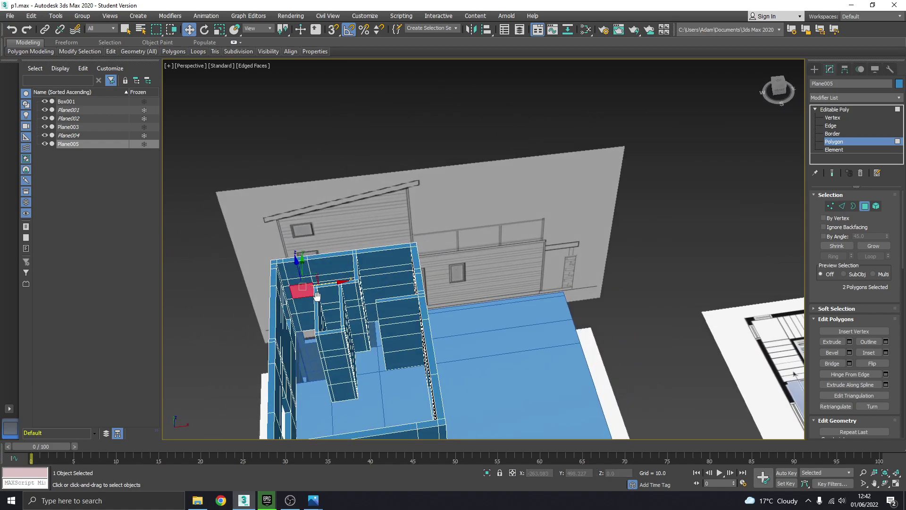
key("shift+z")
key("shift+z")
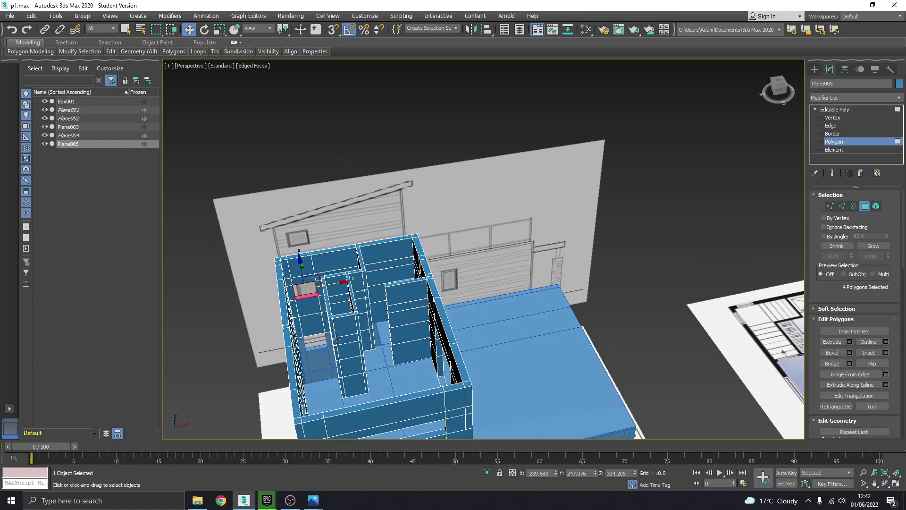
key("shift+z")
Bridge the rear wall's lowest outer and inner polygons above the ground-floor stair window, and delete the sill polygon to join both openings.
left_click(356, 314)
key("z")
scroll(367, 327, "down", 2)
middle_click_drag(480, 316, 614, 320, "alt")
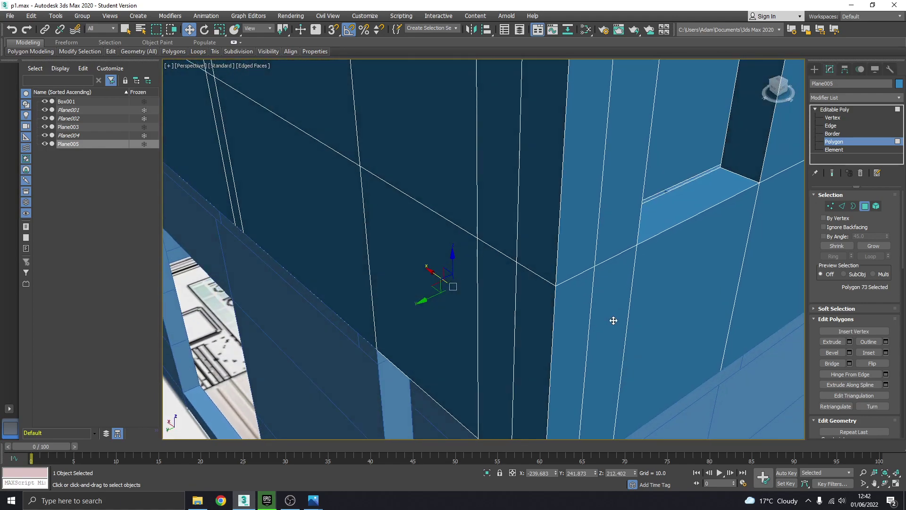
left_click(460, 316)
left_click(833, 364)
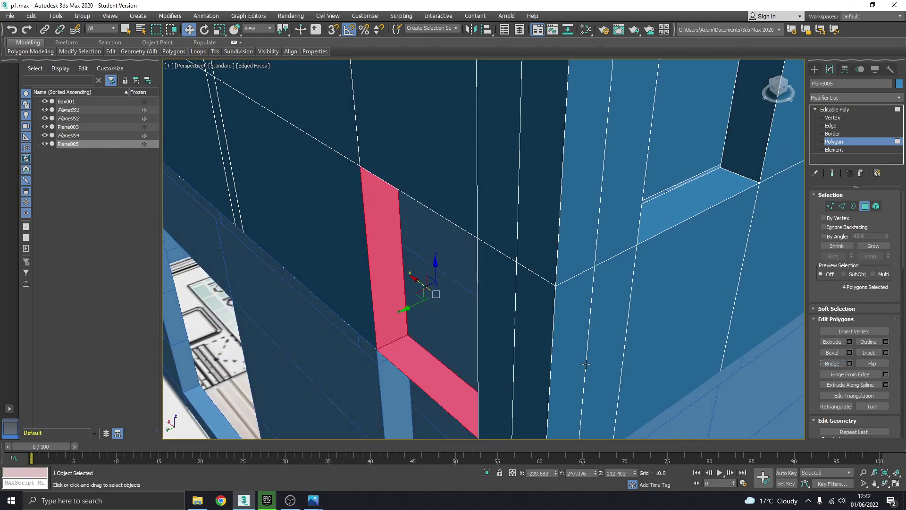
middle_click_drag(453, 392, 457, 348)
left_click(458, 350)
key("Delete")
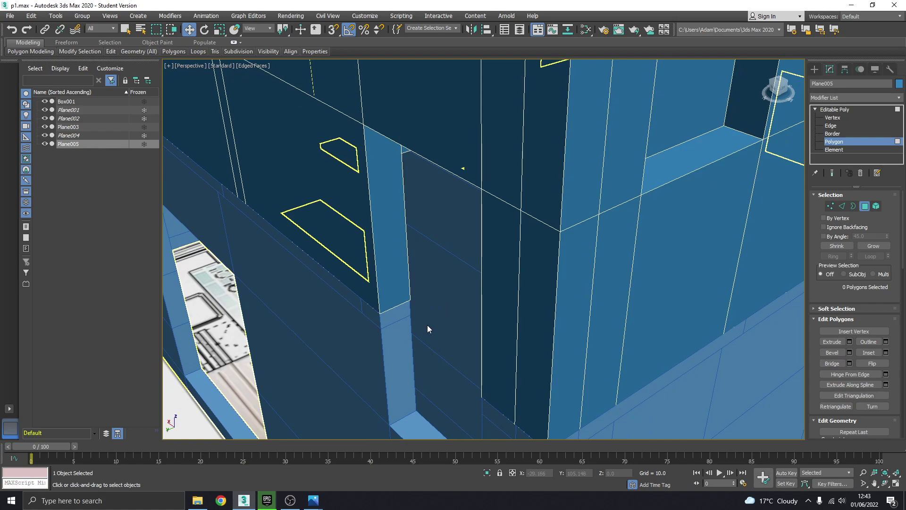
Examine the cut openings on all sides of the upper-floor walls and how they line up with the ground floor.
key("shift+z")
key("shift+z")
key("shift+z")
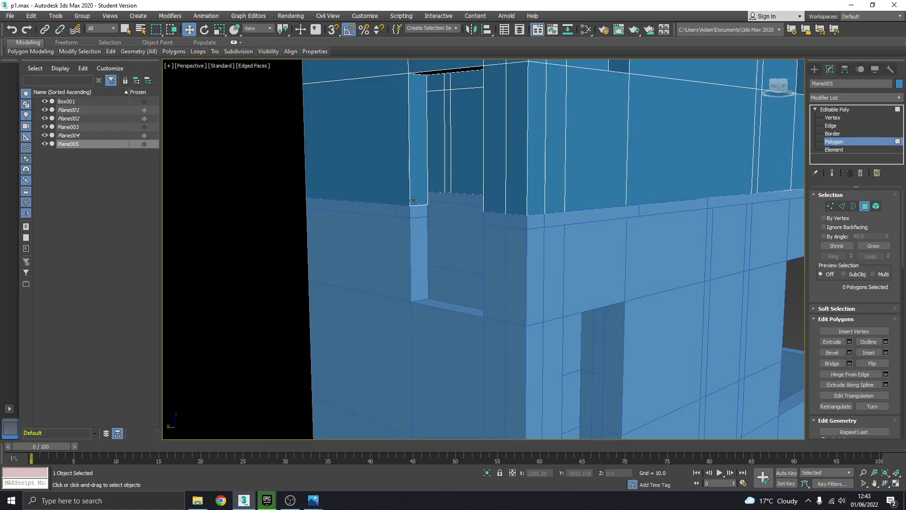
key("shift+z")
key("shift+z")
key("shift+z")
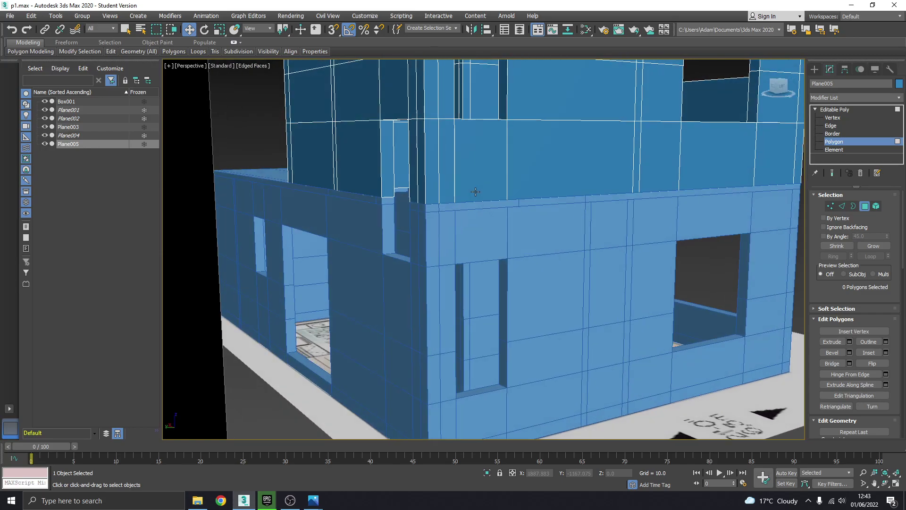
key("shift+z")
key("shift+z")
key("shift+z")
key("shift+z")
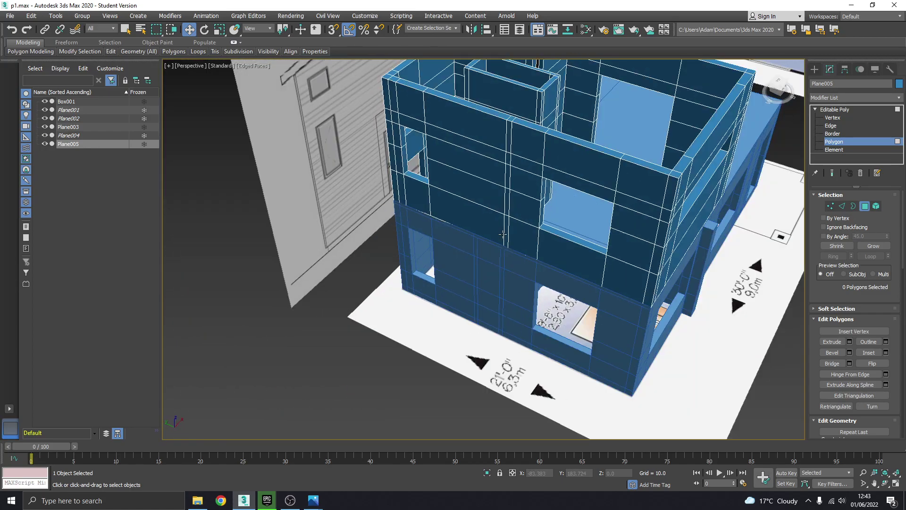
key("shift+z")
key("shift+z")
key("shift+z")
key("shift+z")
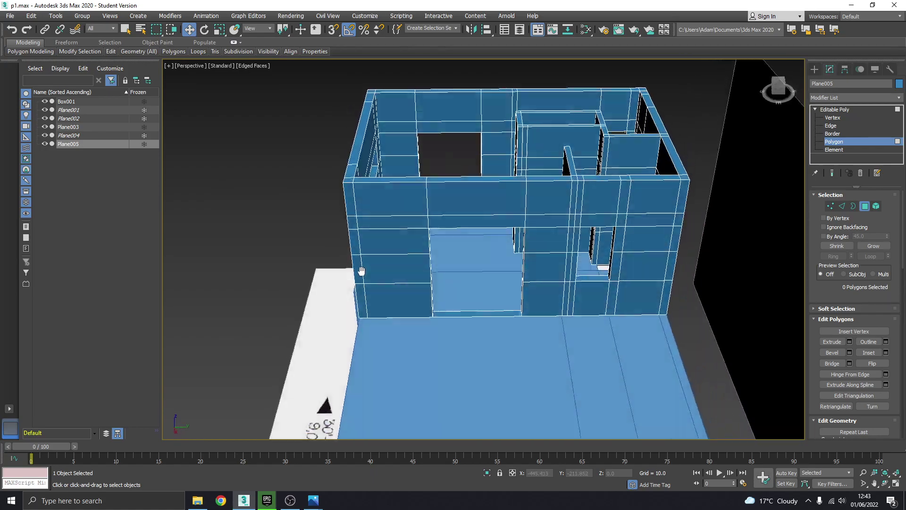
key("shift+z")
key("shift+z")
key("shift+z")
key("shift+z")
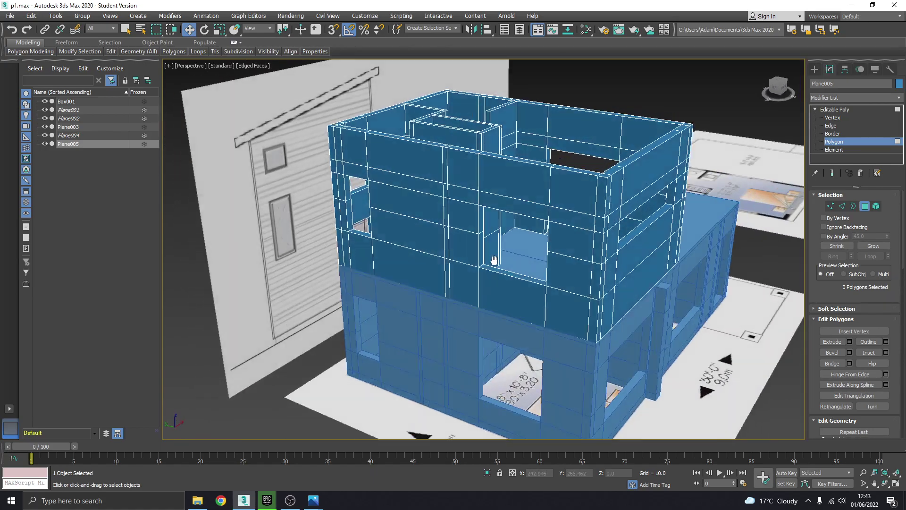
Examine the upper-floor plan's stair, bathroom and bedroom walls for the positions of windows and doors.
key("shift+z")
key("shift+z")
key("shift+z")
key("shift+z")
key("shift+z")
key("shift+z")
key("shift+z")
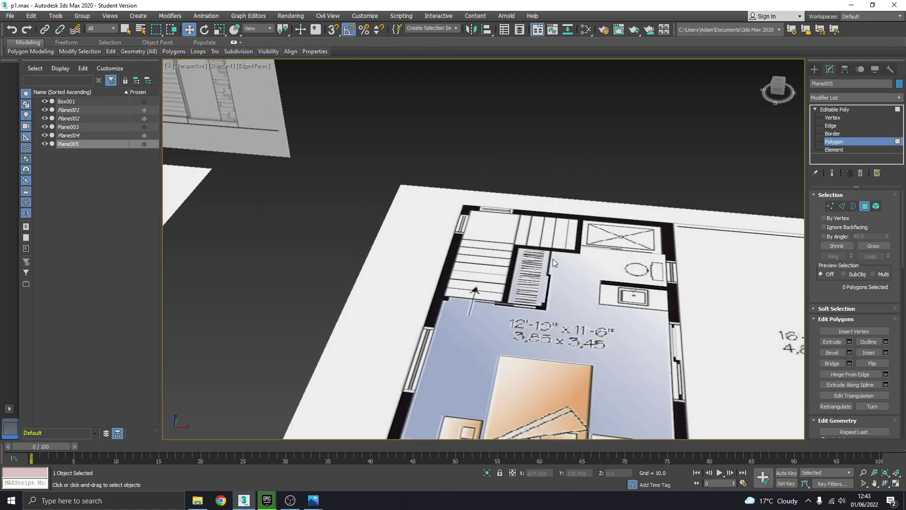
key("shift+z")
key("shift+z")
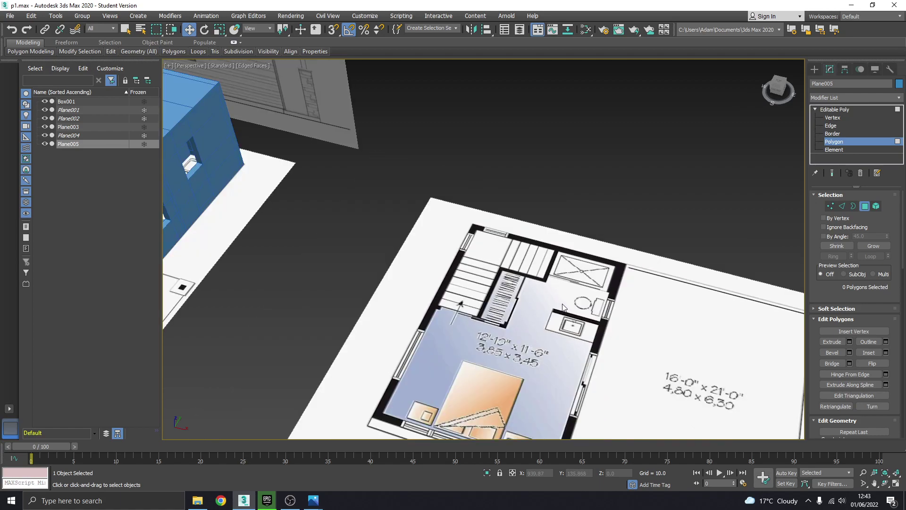
key("shift+z")
key("shift+z")
key("shift+z")
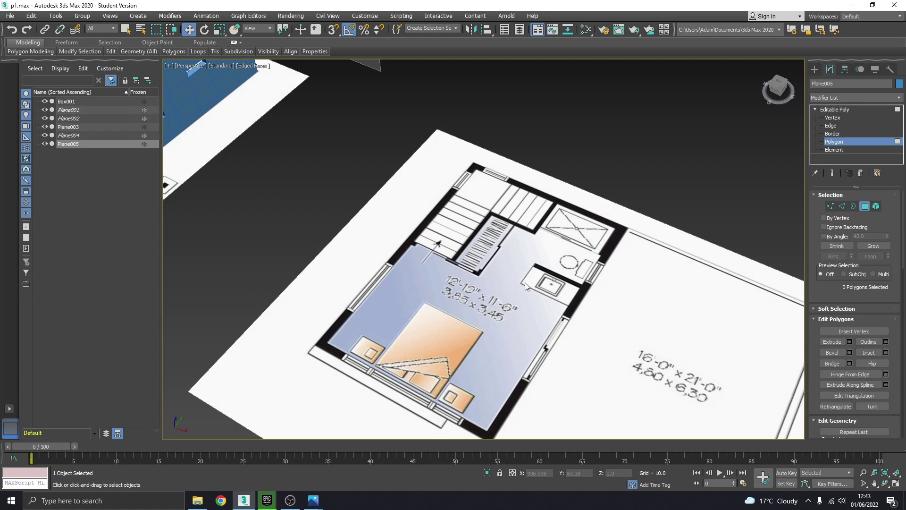
middle_click_drag(525, 282, 516, 231, "alt")
key("shift+z")
key("shift+z")
key("shift+z")
key("shift+z")
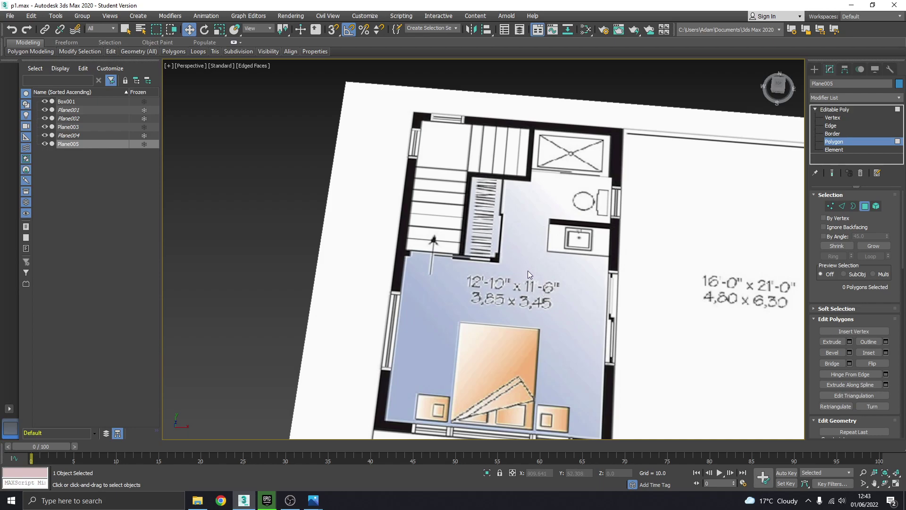
scroll(527, 257, "down", 2)
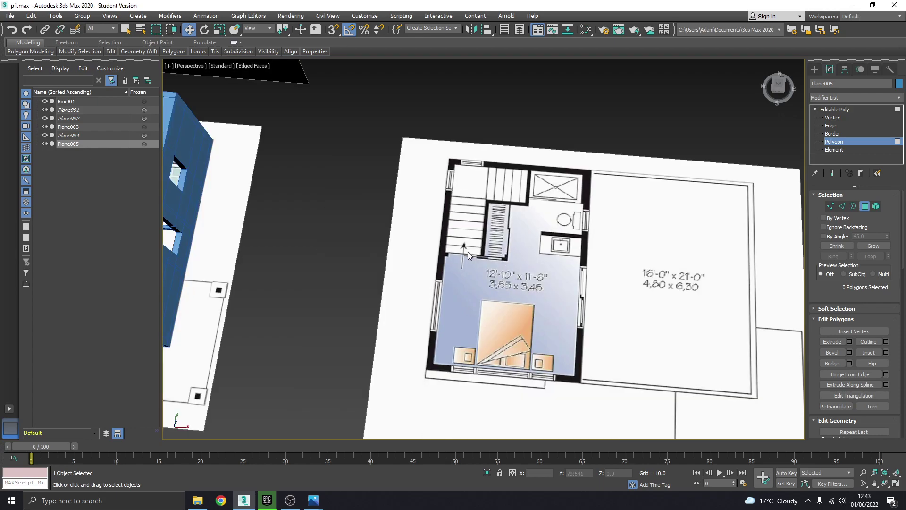
Delete the threshold polygon at the bottom of the door opening that faces the flat roof.
middle_click_drag(403, 219, 642, 221)
scroll(276, 191, "down", 2)
middle_click_drag(276, 192, 404, 189)
scroll(395, 259, "up", 5)
left_click(392, 261)
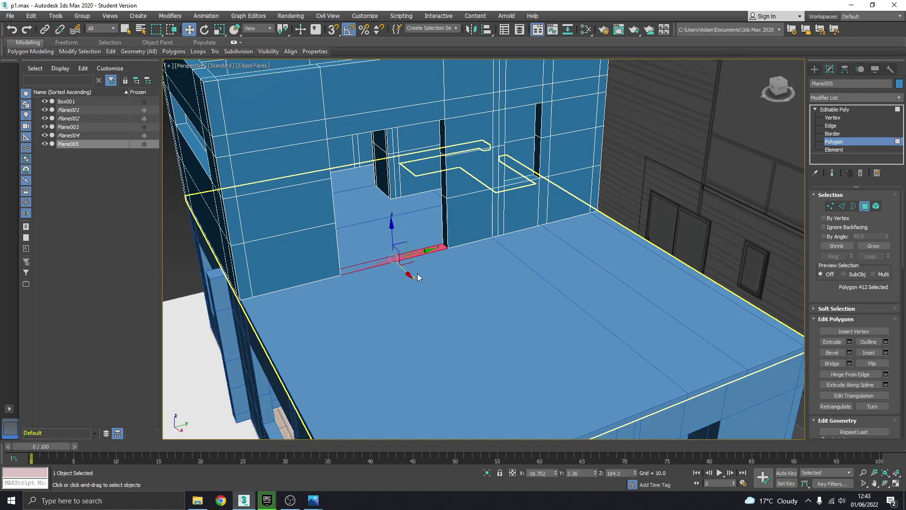
key("Delete")
scroll(422, 245, "down", 5)
Match the X position of the rear upper opening's jamb polygon to the ground-floor window's jamb below it, -217.487.
middle_click_drag(397, 247, 565, 230, "alt")
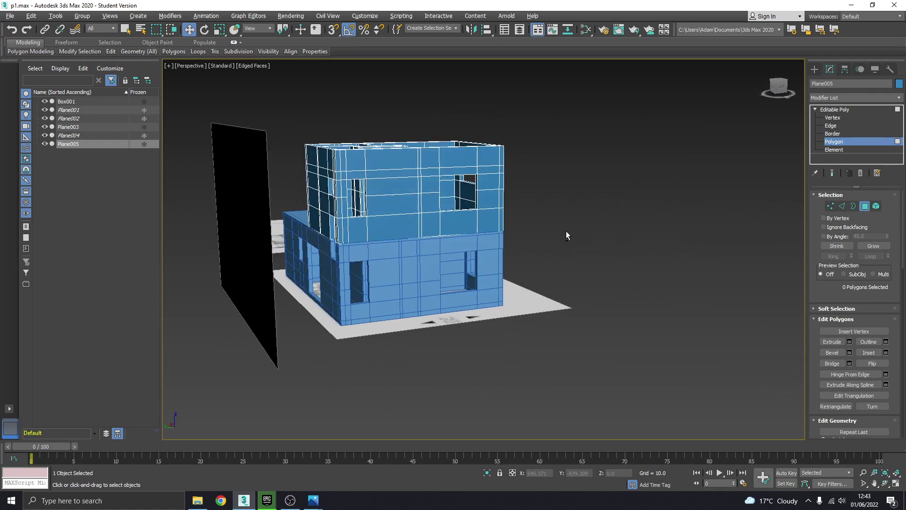
scroll(361, 271, "up", 10)
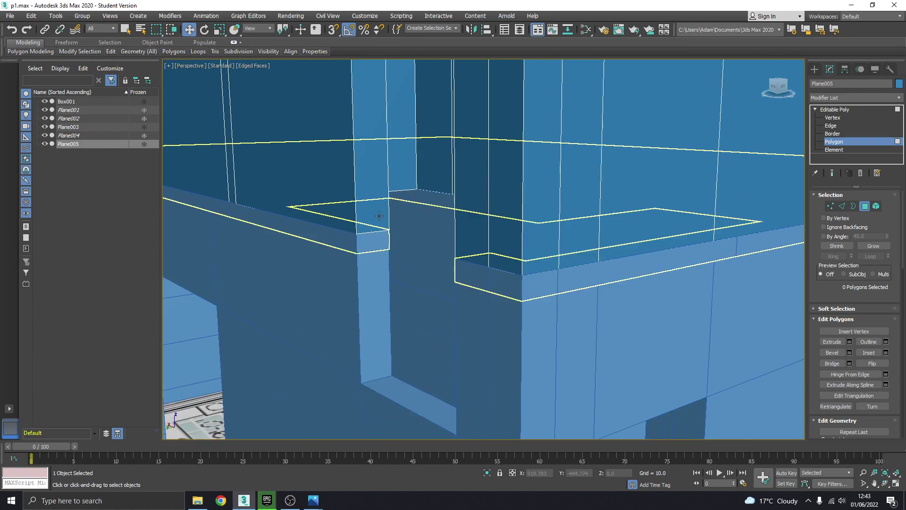
left_click(379, 216)
left_click(841, 109)
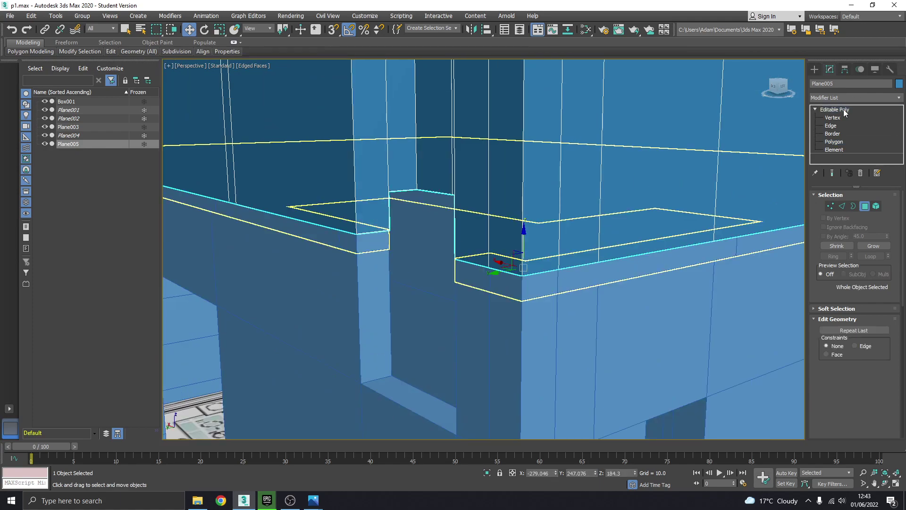
left_click(376, 260)
left_click(834, 141)
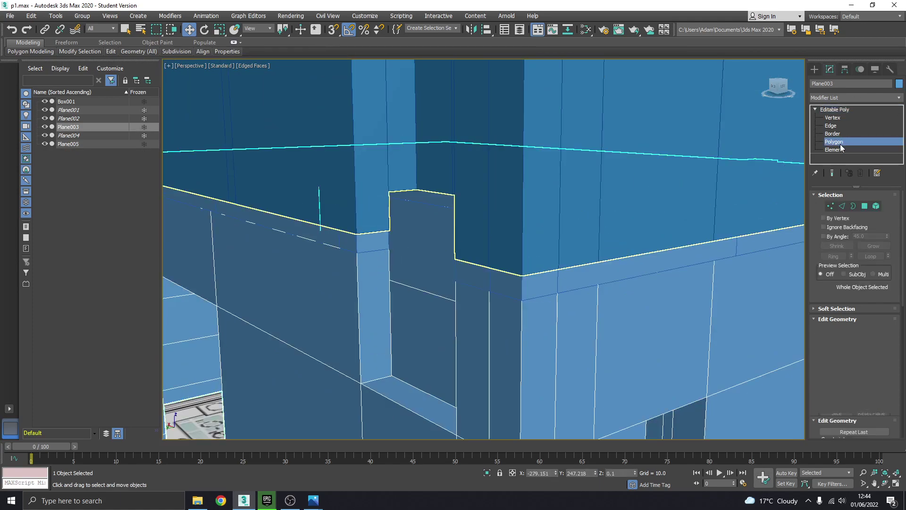
left_click(376, 291)
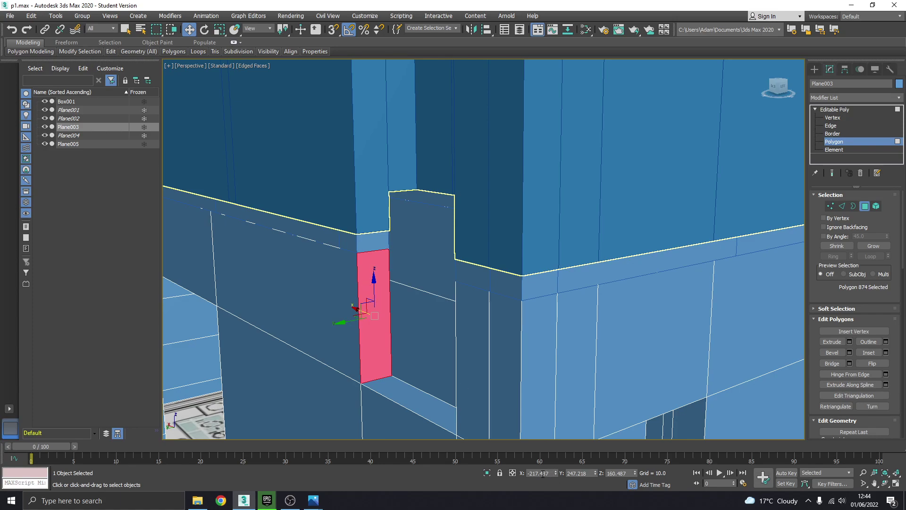
left_click(839, 110)
left_click(741, 253)
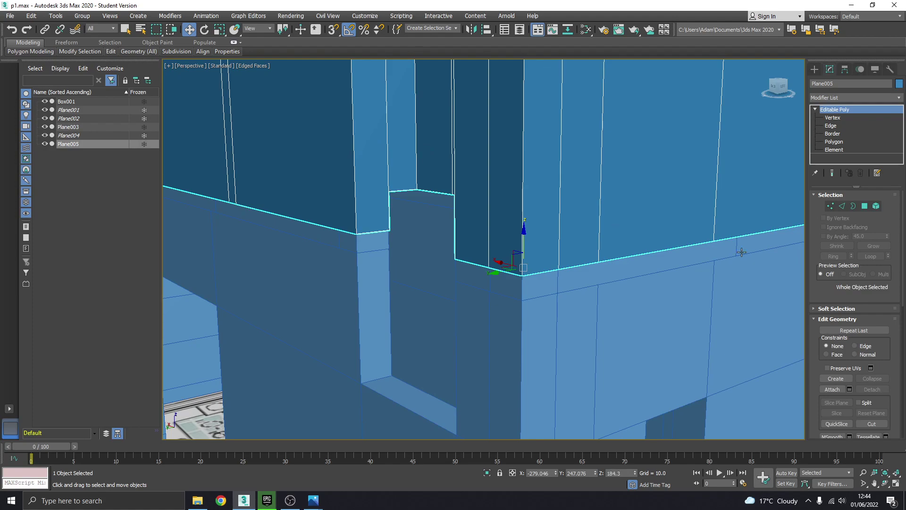
left_click(834, 142)
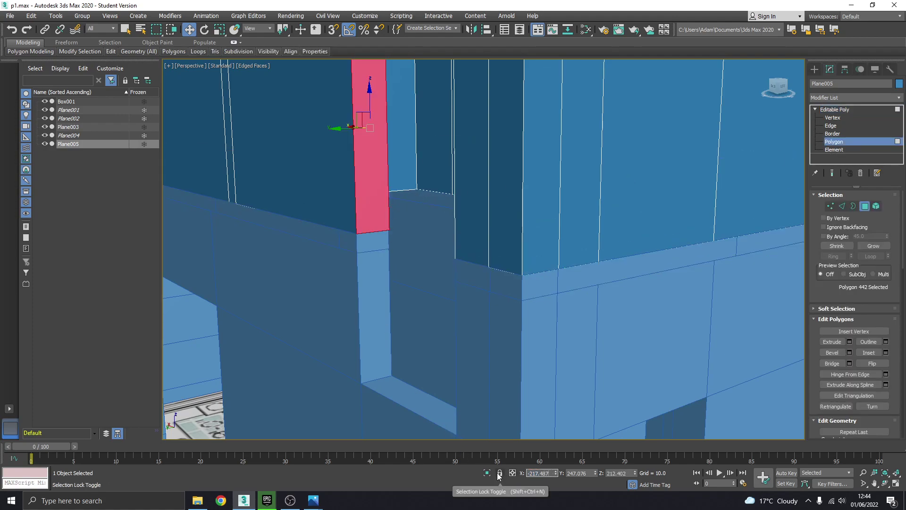
Match the X position of the rear upper opening's jamb polygon nearest the house corner to the ground-floor window's jamb directly below it.
middle_click_drag(526, 291, 559, 252, "alt")
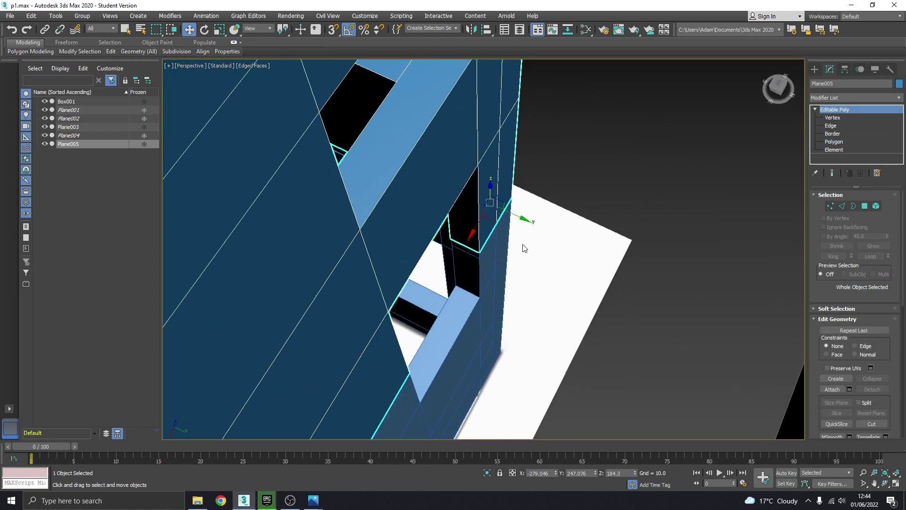
left_click(491, 253)
left_click(473, 275)
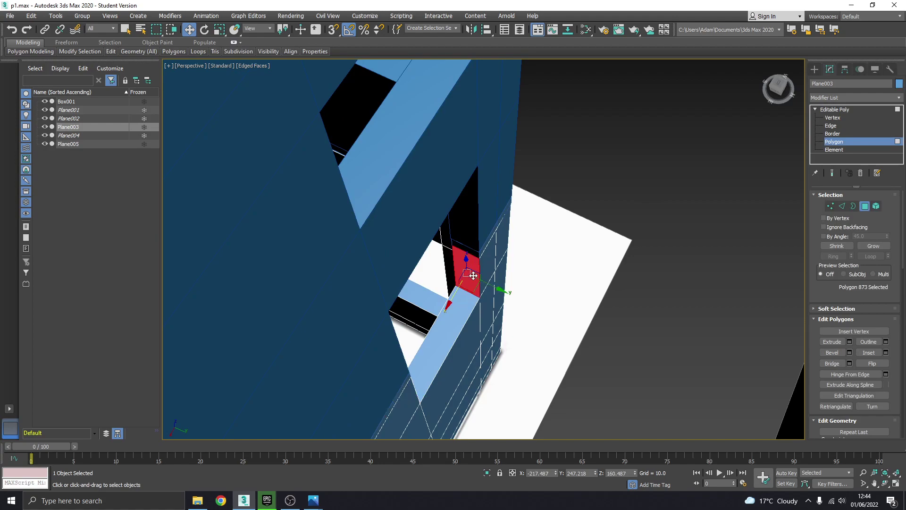
left_click_drag(551, 472, 493, 475)
left_click(837, 110)
left_click(507, 215)
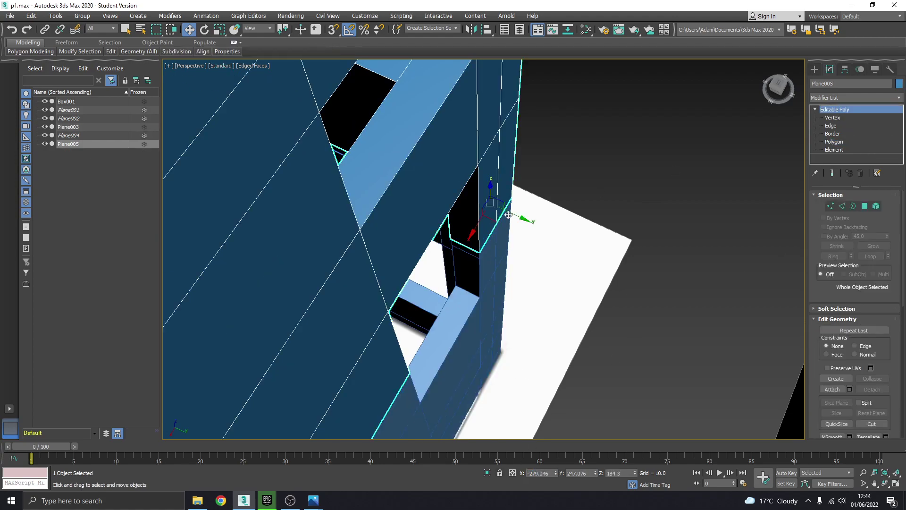
left_click(833, 142)
left_click(488, 353)
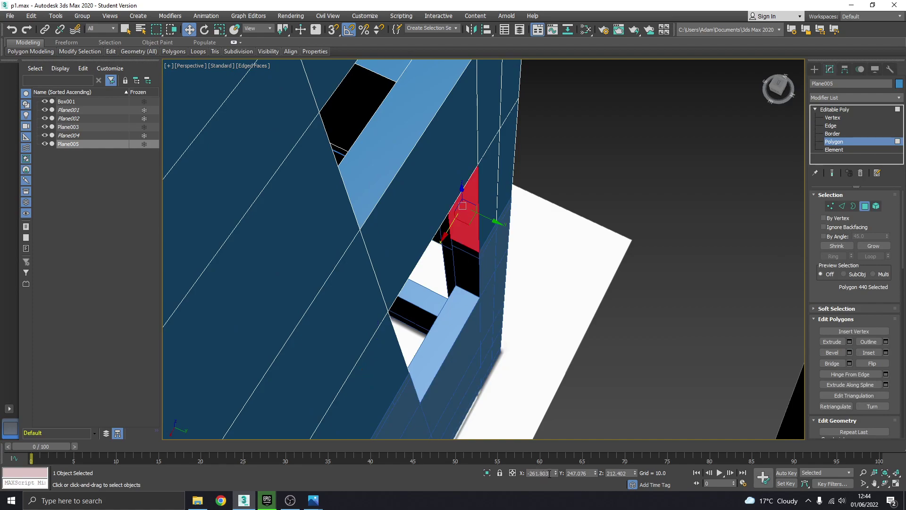
left_click_drag(527, 473, 553, 473)
left_click(576, 164)
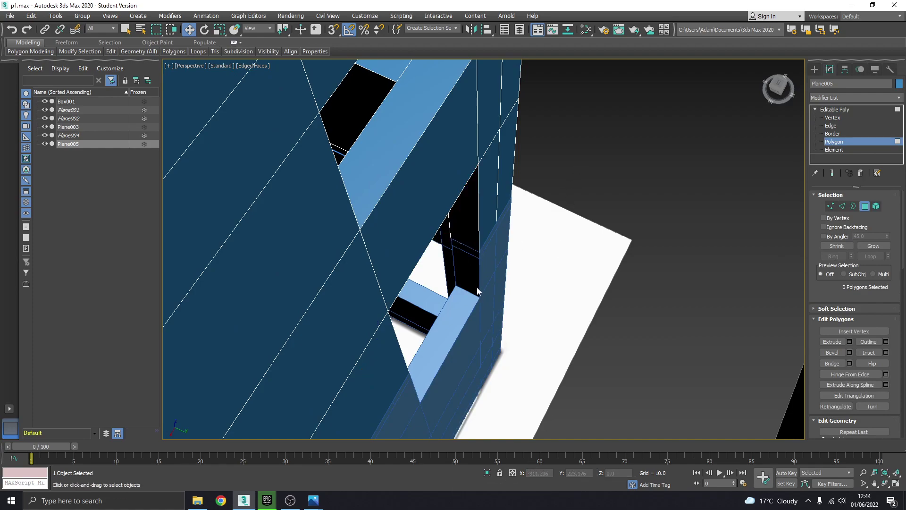
middle_click_drag(476, 287, 596, 292, "alt")
scroll(437, 286, "down", 5)
left_click(833, 109)
left_click(628, 207)
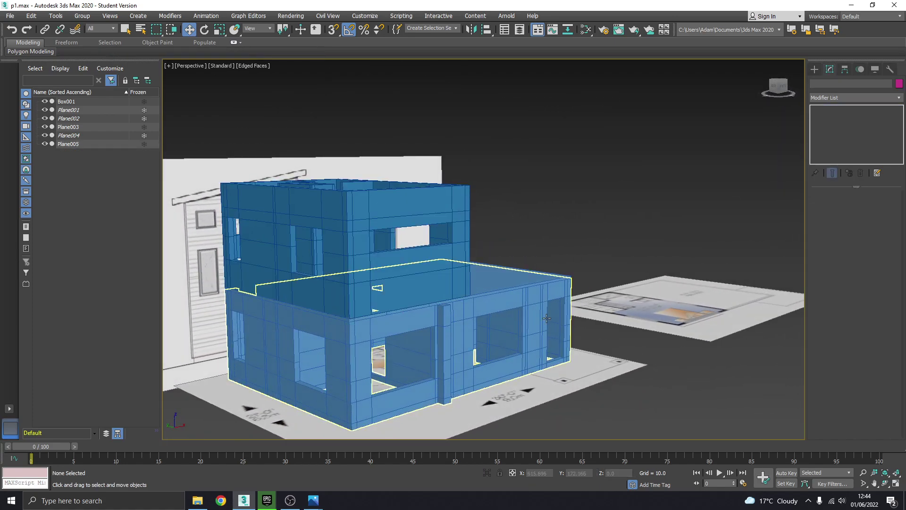
Select Box001, Plane003 and Plane005 together and give them the same blue object colour.
middle_click_drag(490, 269, 331, 230, "alt")
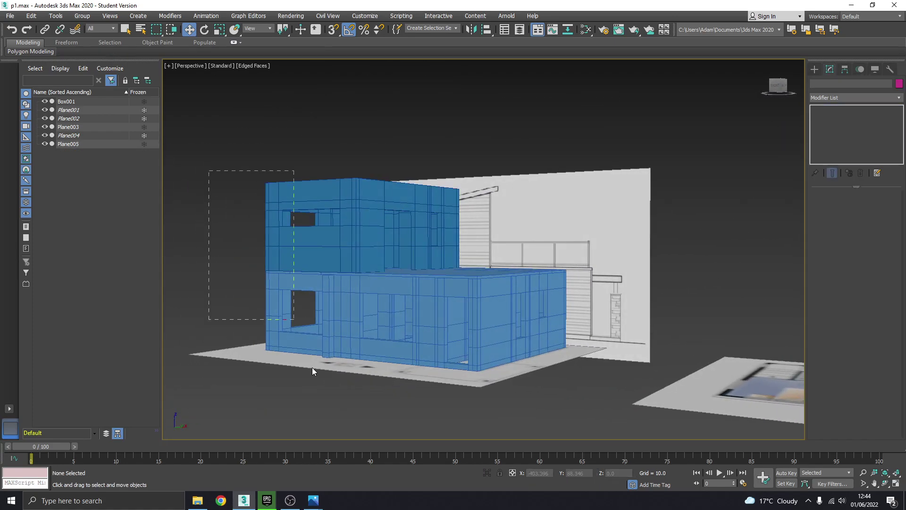
left_click_drag(313, 368, 343, 410)
left_click(899, 84)
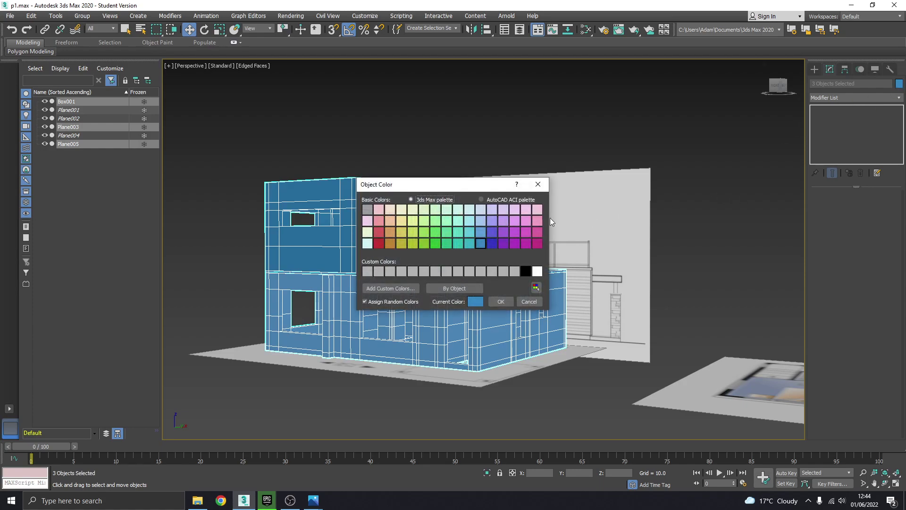
left_click(503, 297)
left_click(745, 233)
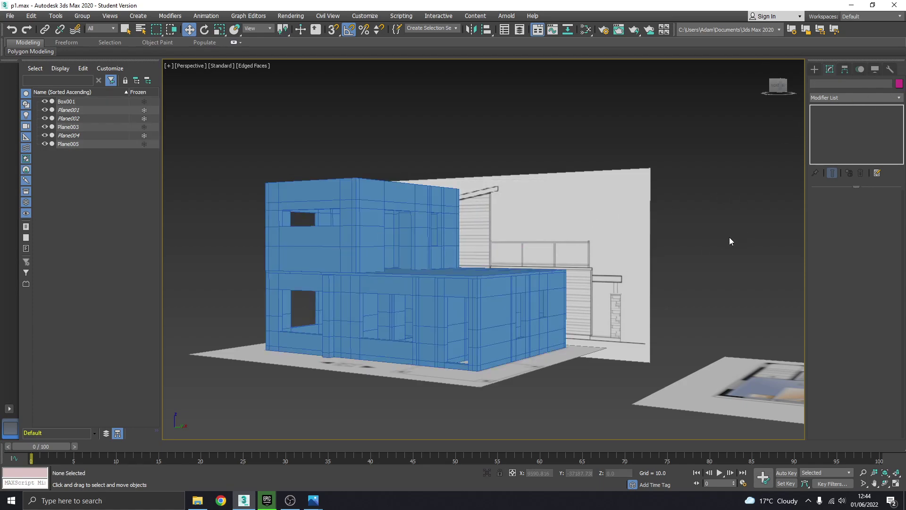
Consult reference.jpg in Photos, and extrude the top polygon of the front wall's pillar upward about 49 units in 3ds Max.
middle_click_drag(729, 237, 602, 259)
mouse_move(312, 501)
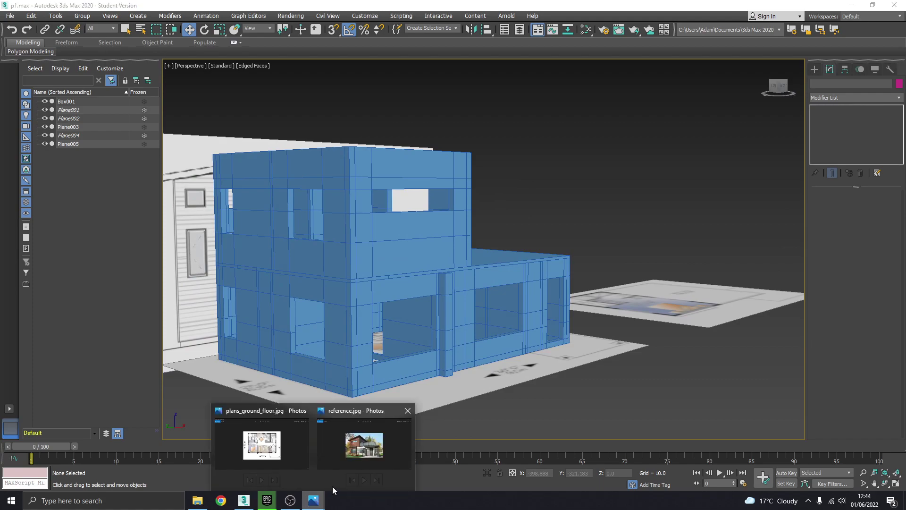
left_click(360, 434)
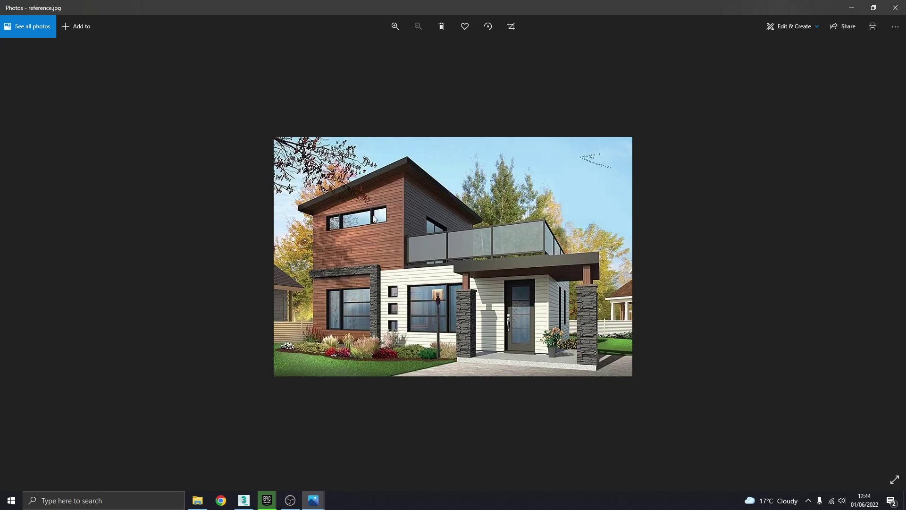
left_click(244, 500)
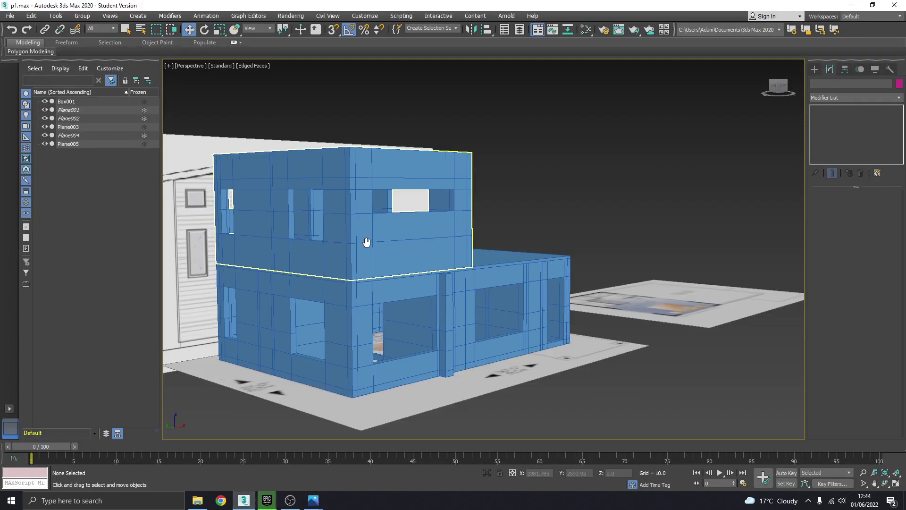
left_click(454, 289)
left_click(832, 142)
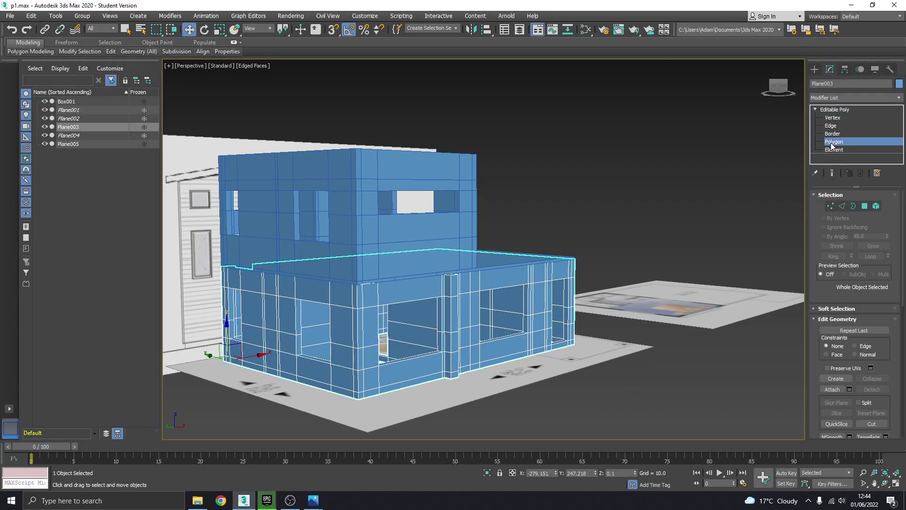
middle_click_drag(449, 268, 433, 303, "alt")
scroll(433, 301, "up", 3)
left_click(445, 299)
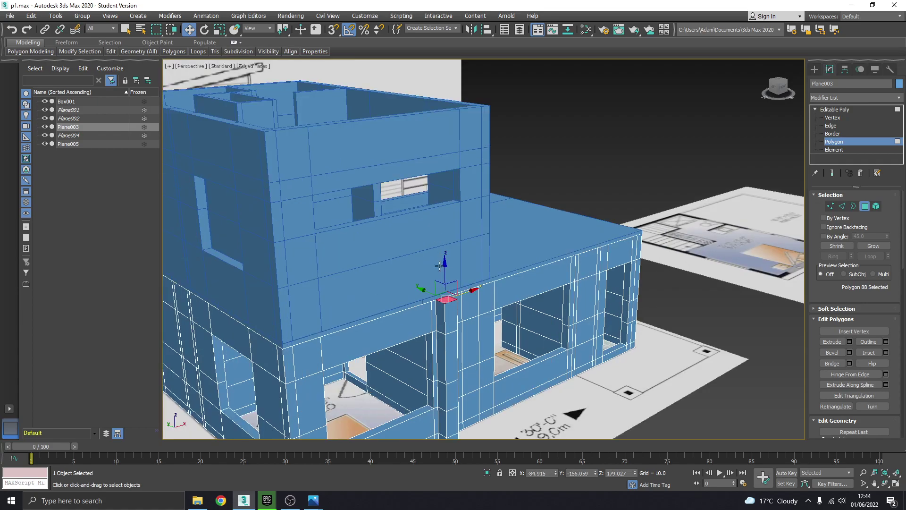
mouse_move(435, 262)
middle_mouse_down("alt")
mouse_move(386, 265)
mouse_move(439, 258)
middle_mouse_up("alt")
scroll(445, 277, "up", 2)
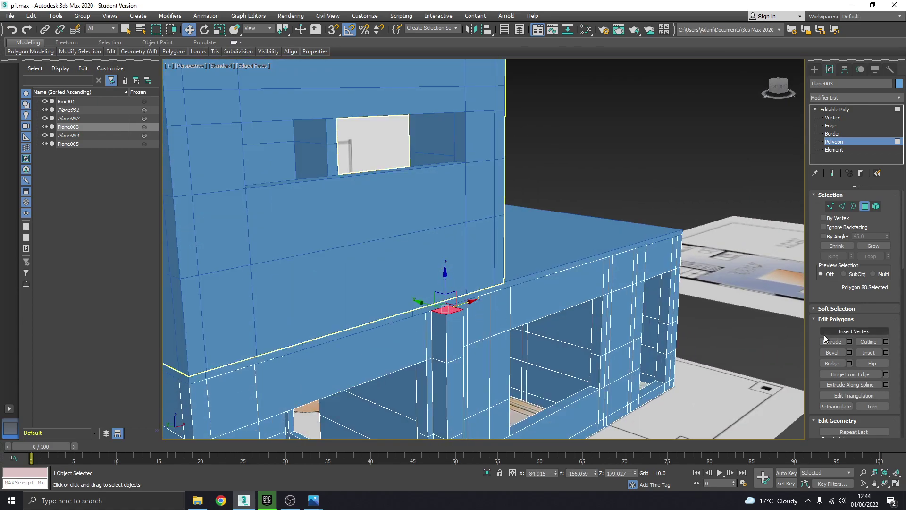
middle_click_drag(409, 306, 778, 332, "alt")
left_click(839, 341)
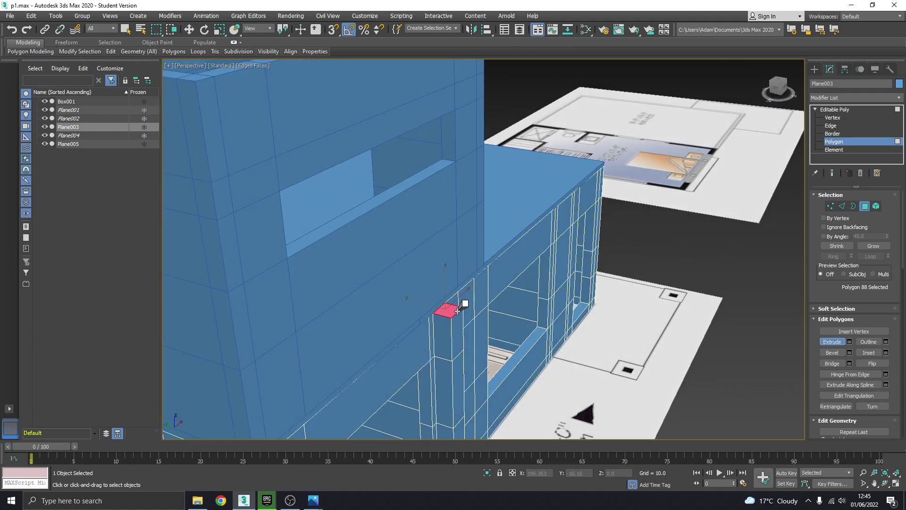
left_click_drag(452, 300, 453, 121)
key("w")
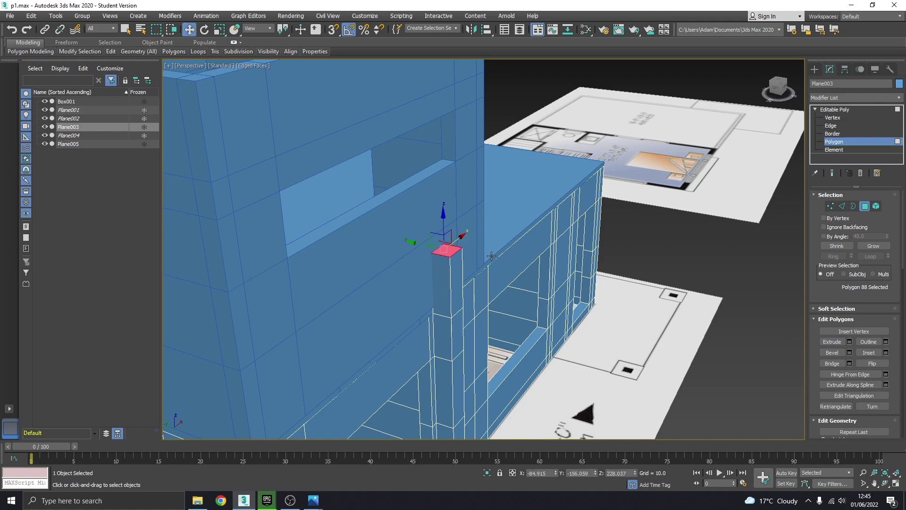
Compare the pillar with the elevation and reference.jpg in Photos, and lower its top polygon to just above the ground-floor wall in 3ds Max.
middle_click_drag(460, 236, 429, 237, "alt")
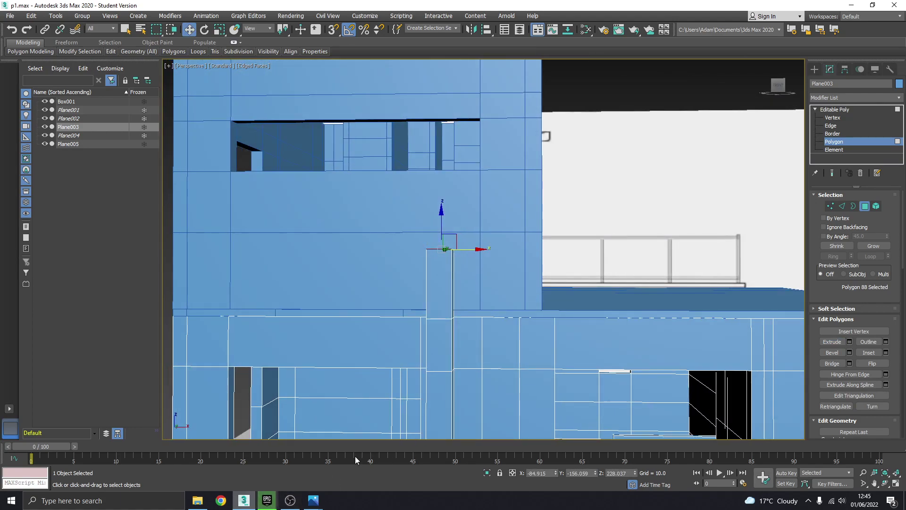
left_click(894, 483)
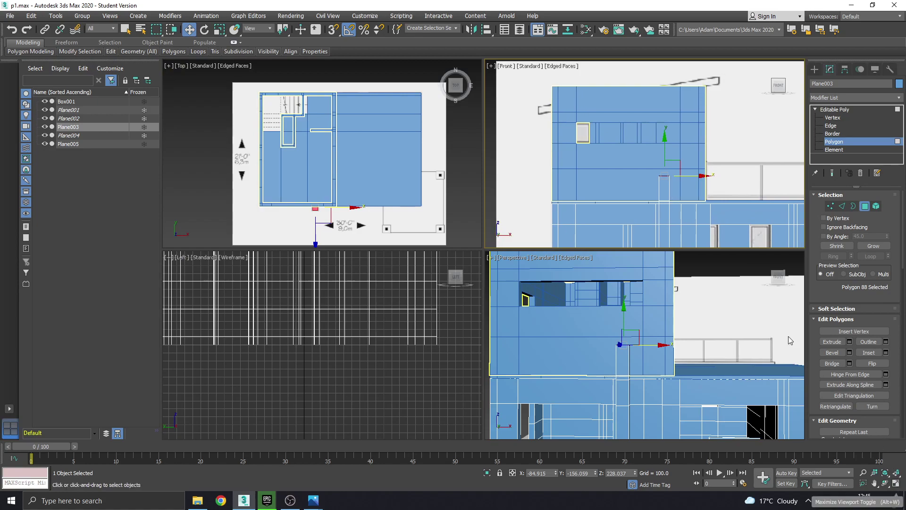
middle_click_drag(774, 372, 728, 362)
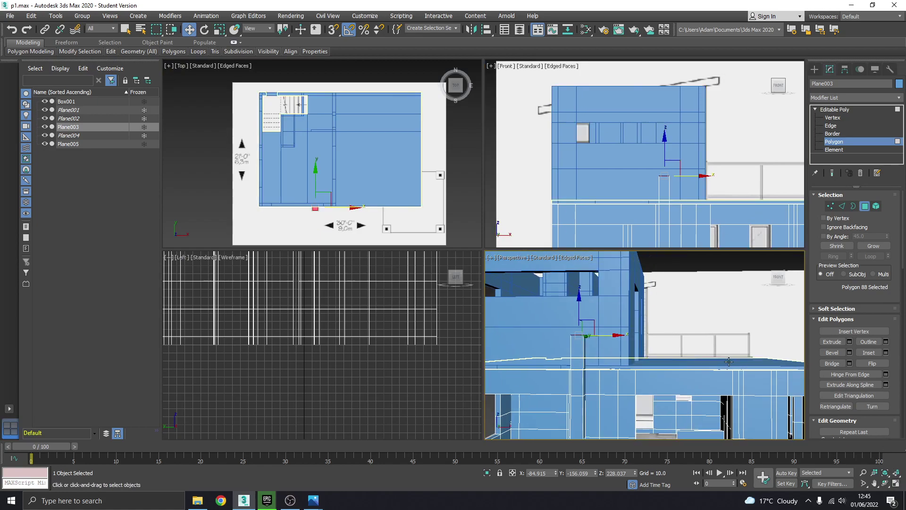
left_click(894, 485)
middle_click_drag(635, 295, 355, 300, "alt")
scroll(709, 252, "down", 3)
middle_click_drag(709, 252, 573, 272)
scroll(574, 271, "down", 3)
middle_click_drag(198, 252, 391, 259)
middle_click_drag(391, 260, 459, 238)
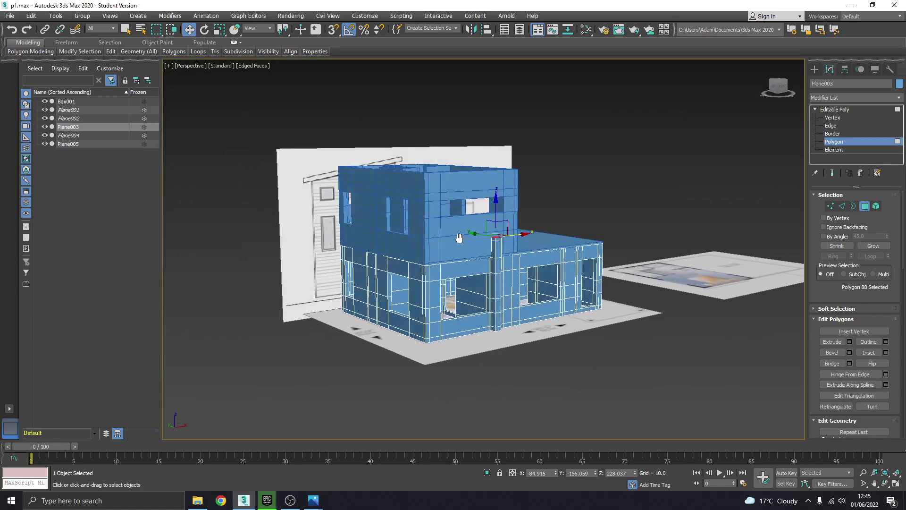
scroll(459, 237, "up", 5)
mouse_move(311, 501)
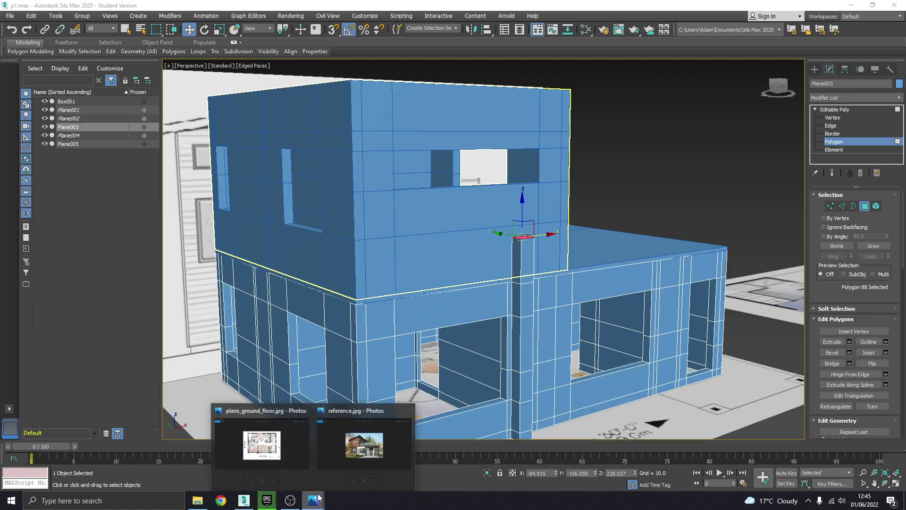
left_click(359, 440)
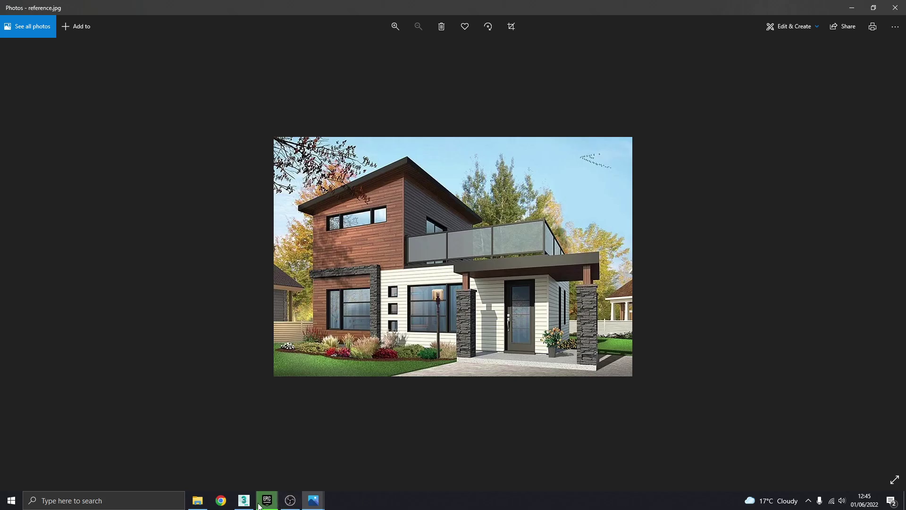
left_click(244, 500)
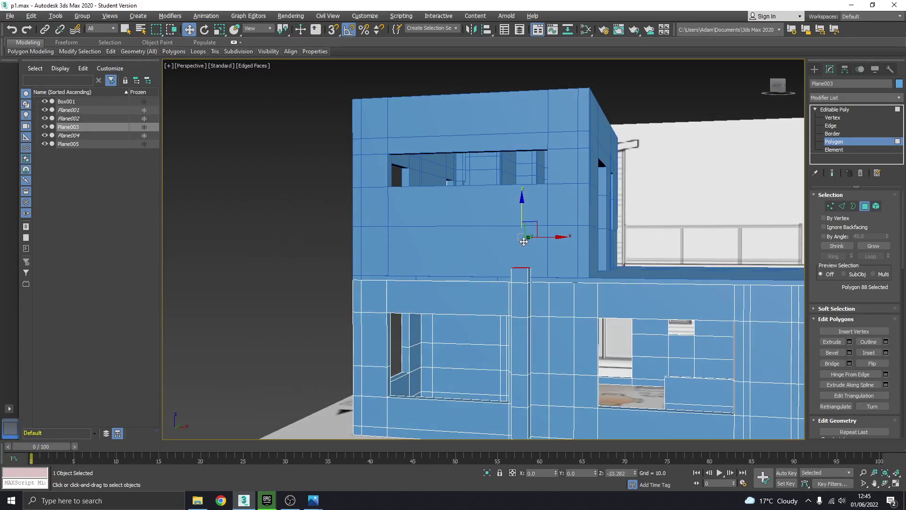
middle_click_drag(495, 266, 497, 299, "alt")
Extrude the side polygon of the raised pillar top and extend it along the front wall above the window to the house corner.
left_click(528, 284)
left_click(821, 342)
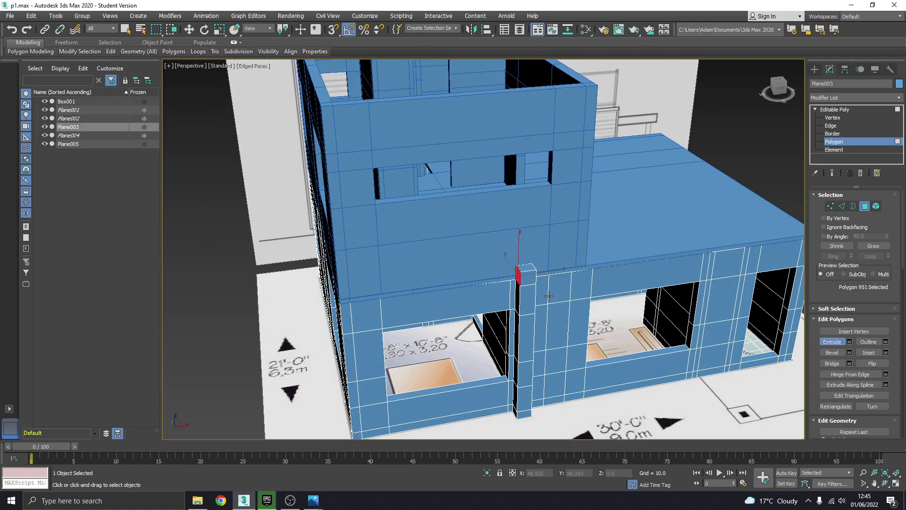
key("w")
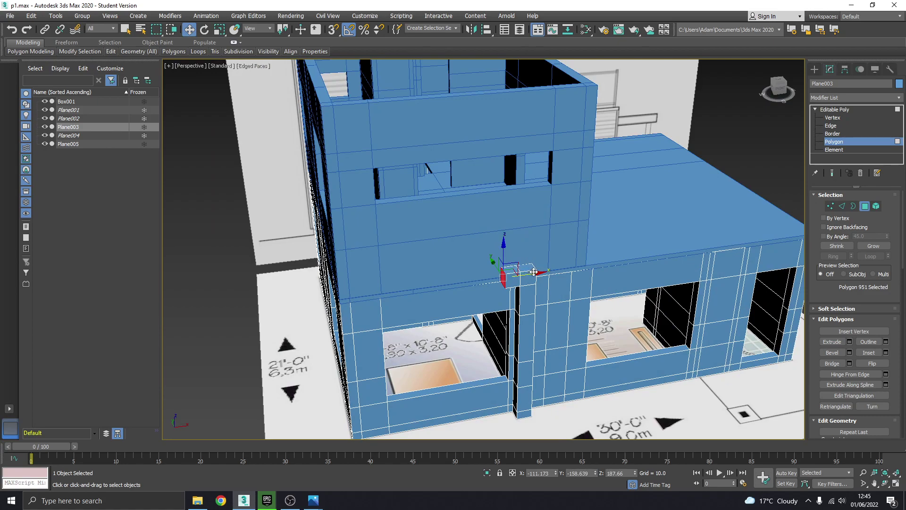
left_click_drag(533, 273, 356, 294)
middle_click_drag(356, 294, 354, 300, "alt")
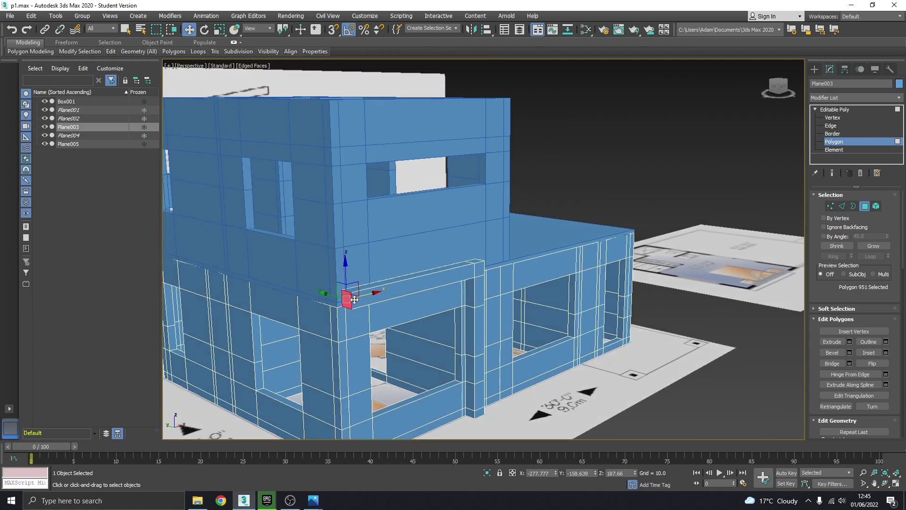
Move the end polygon of the horizontal band slightly beyond the house corner, to about X -284.4.
scroll(354, 300, "up", 5)
left_click_drag(392, 289, 365, 289)
middle_click_drag(361, 297, 402, 289, "alt")
scroll(301, 323, "up", 5)
scroll(311, 314, "down", 6)
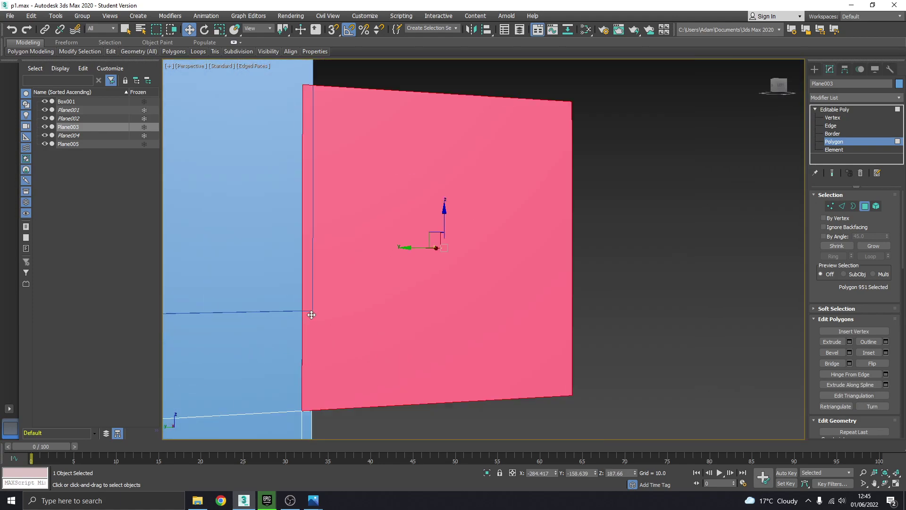
Examine the pillar and horizontal band around the front window, including the band's end at the house corner, from several sides.
middle_click_drag(311, 314, 251, 330, "alt")
scroll(442, 296, "down", 3)
middle_click_drag(441, 296, 579, 259)
middle_click_drag(470, 298, 503, 322, "alt")
middle_click_drag(501, 278, 433, 285, "alt")
scroll(453, 276, "up", 6)
scroll(472, 283, "down", 10)
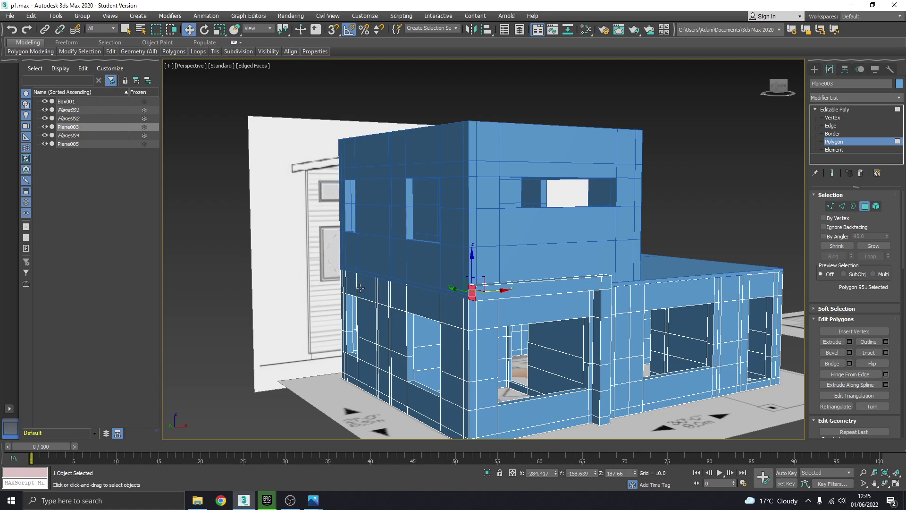
middle_click_drag(432, 248, 559, 257, "alt")
scroll(440, 266, "down", 2)
middle_click_drag(393, 260, 315, 270)
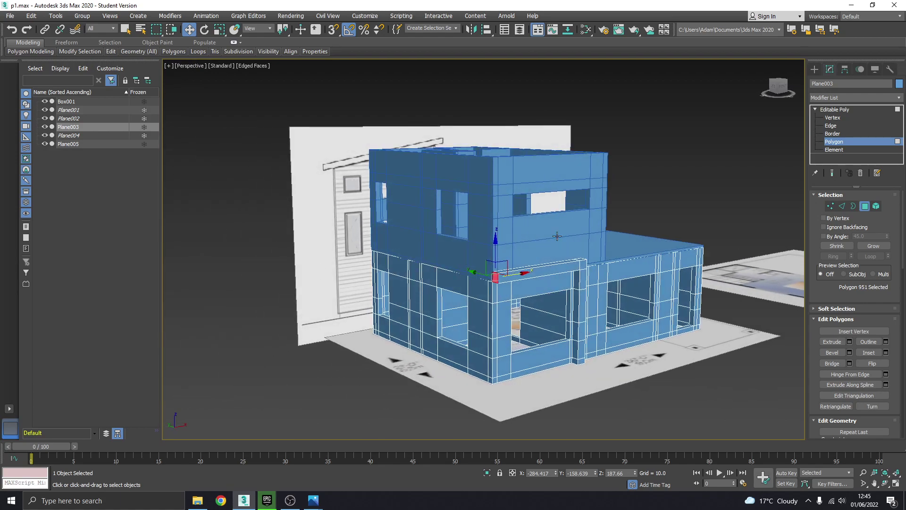
middle_click_drag(452, 288, 799, 204, "alt")
left_click(852, 110)
left_click(358, 283)
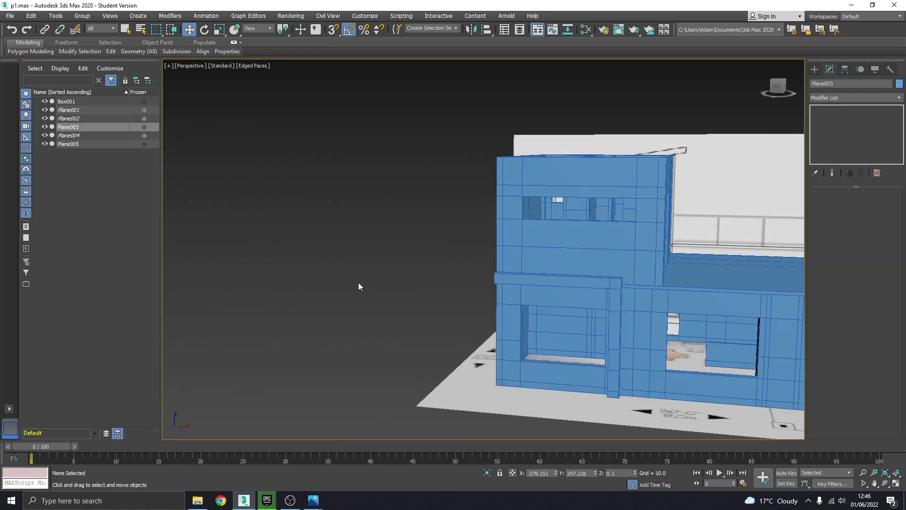
middle_click_drag(567, 296, 401, 278)
scroll(403, 299, "down", 3)
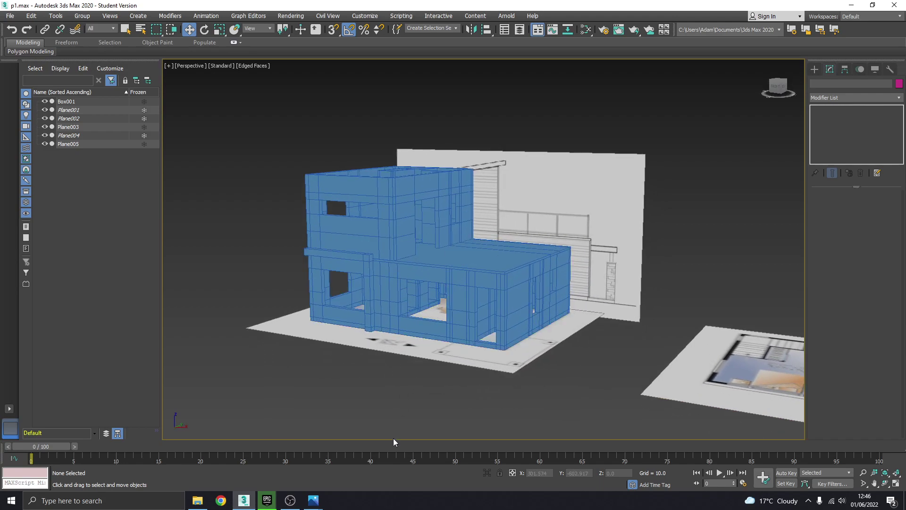